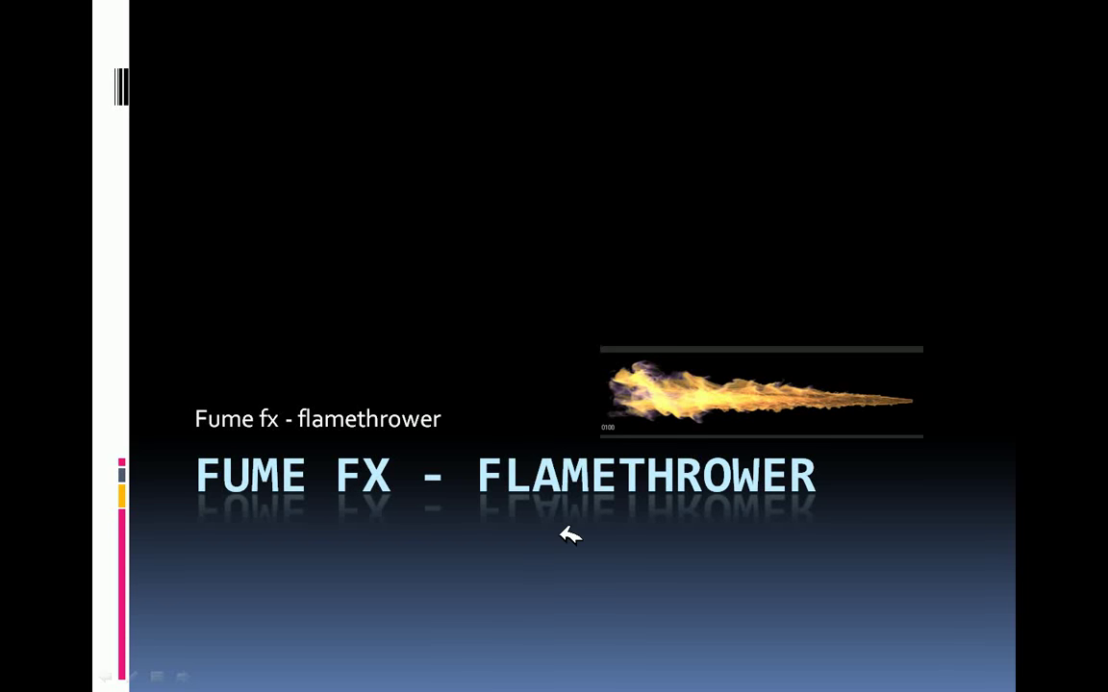
- Advance through the FumeFX flamethrower slides to the end of the show, then bring up the window switcher
click(632, 517)
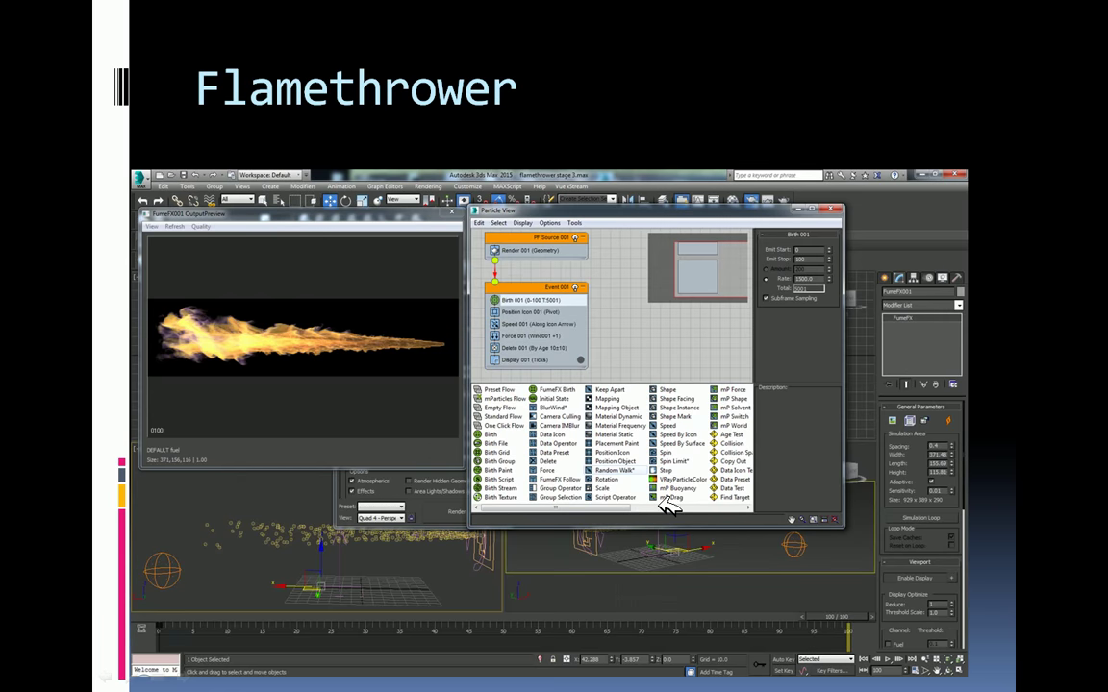
click(662, 502)
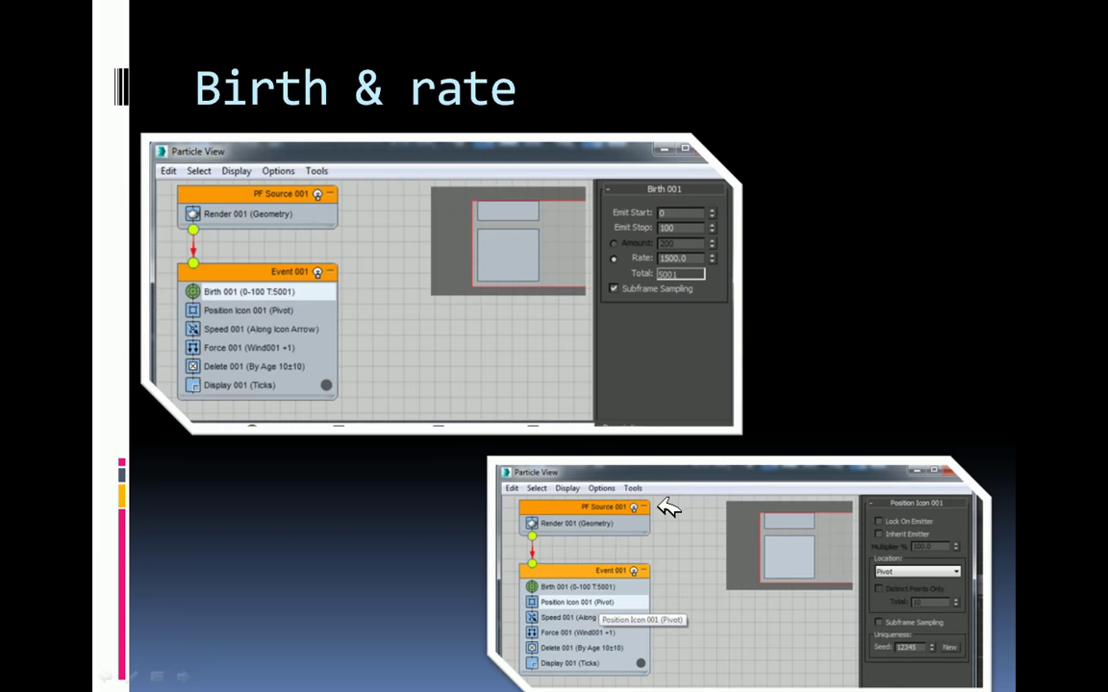
click(668, 509)
click(668, 509)
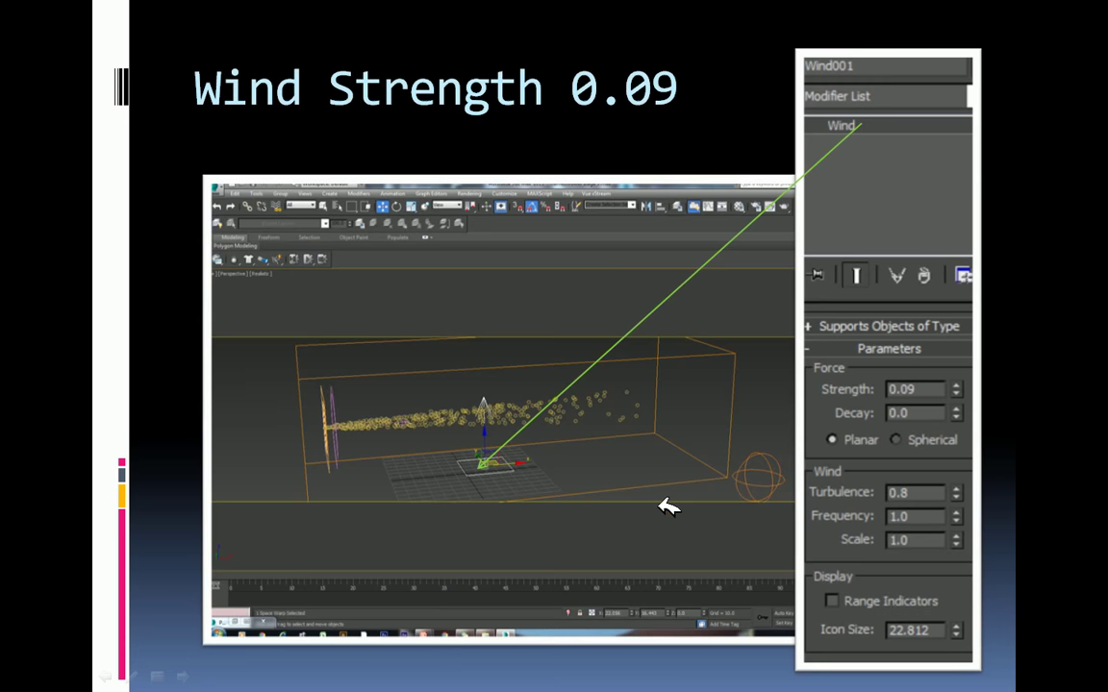
click(669, 509)
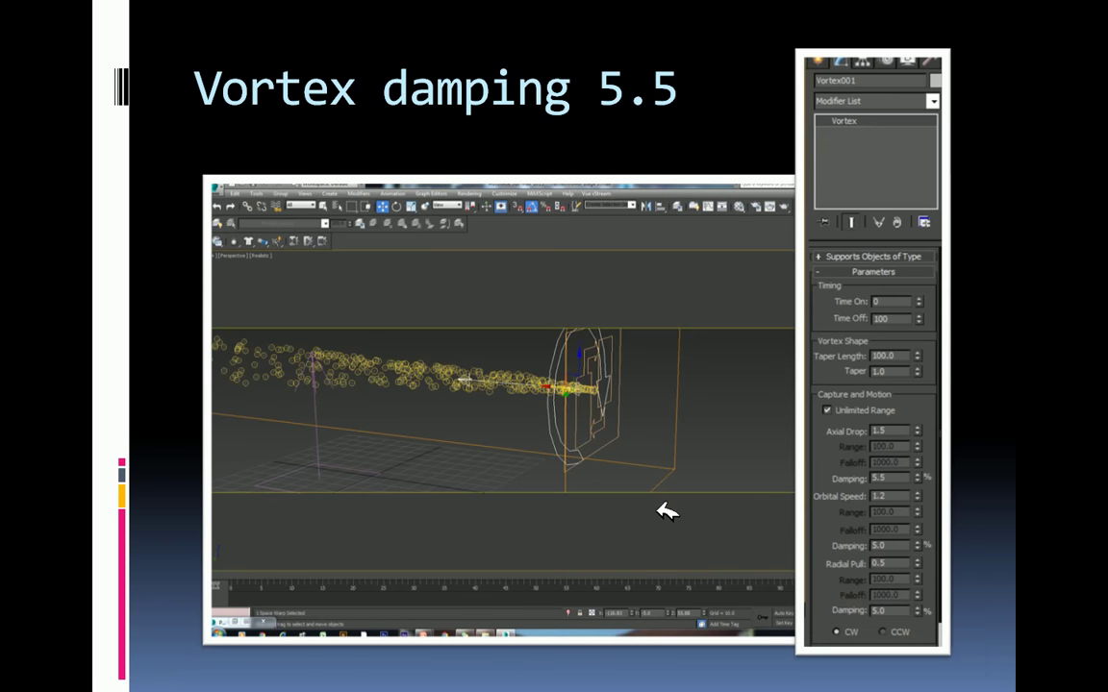
click(668, 515)
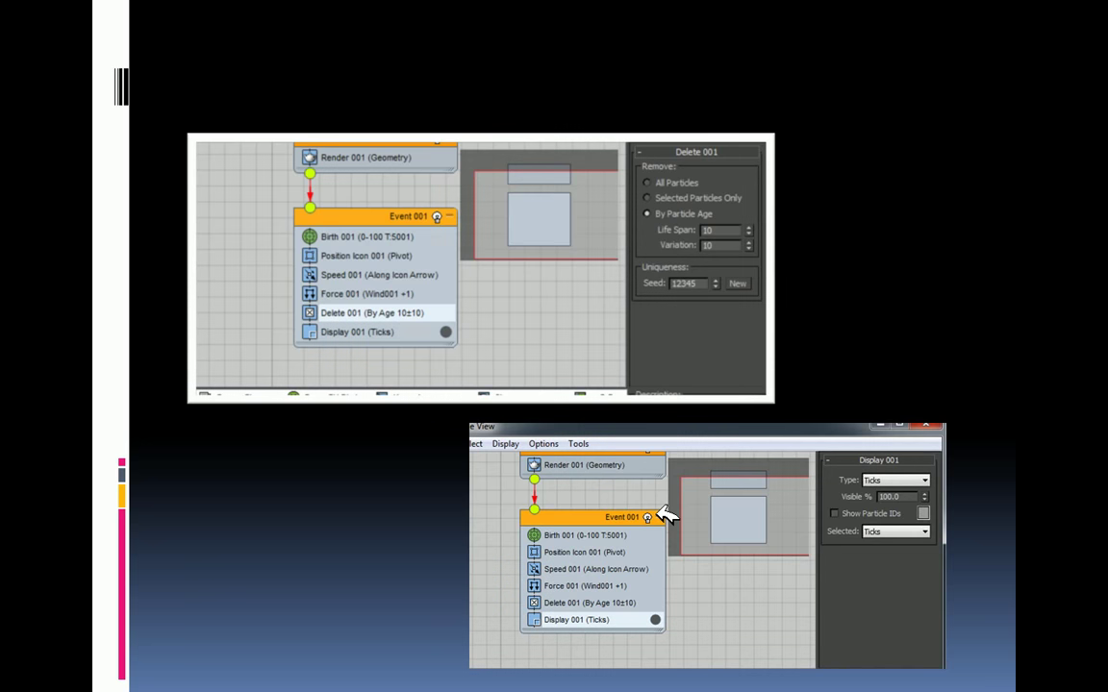
click(665, 518)
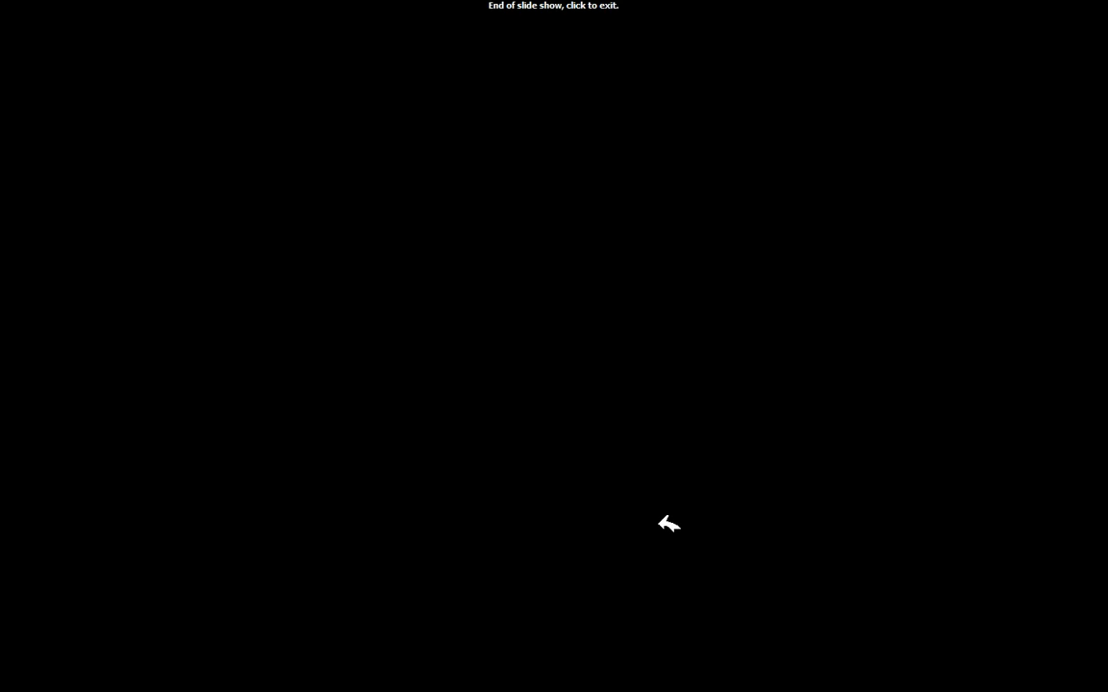
key(alt+Tab)
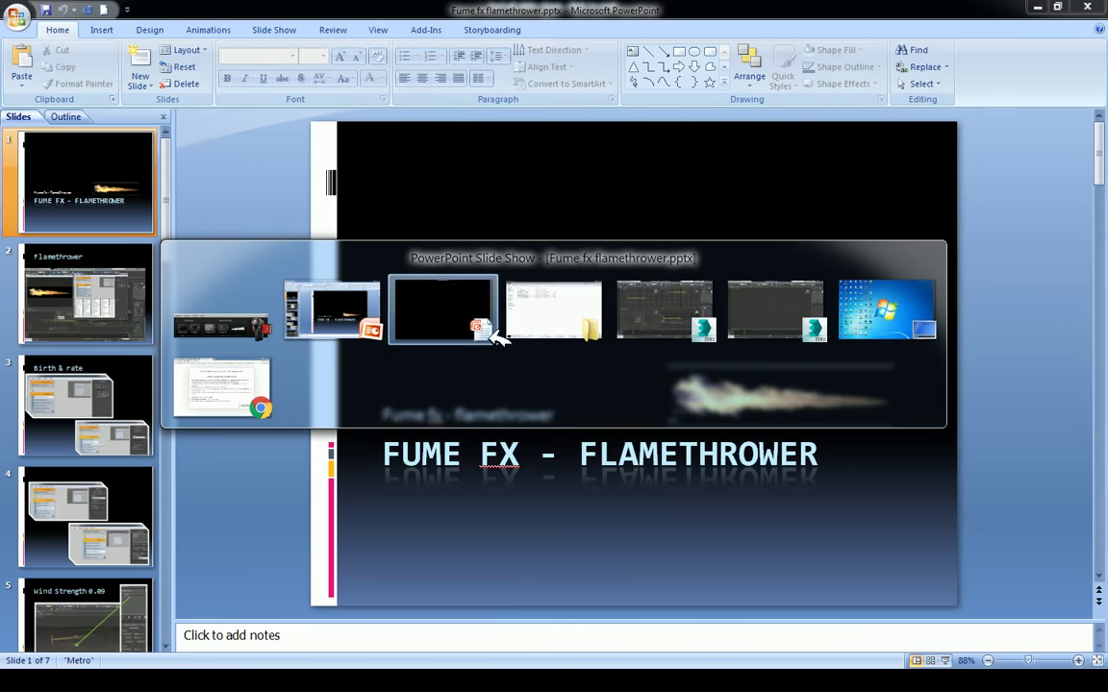
- Play the FLAMETHROWER0000.ifl render in 3ds Max's RAM Player, then minimize the player
click(673, 311)
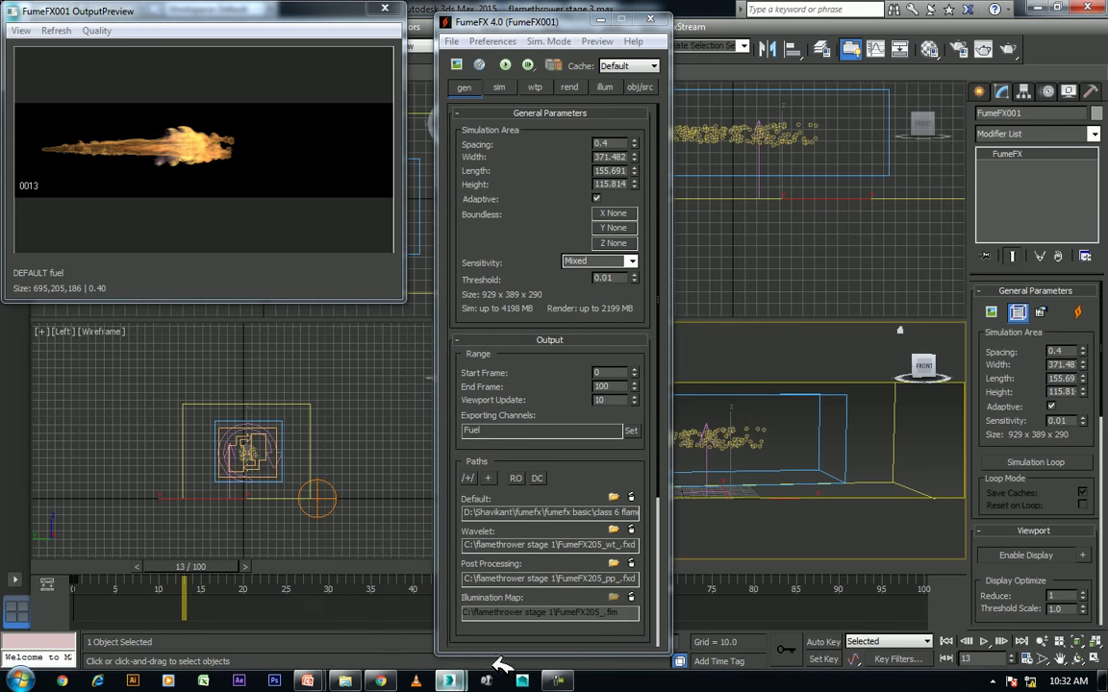
click(416, 634)
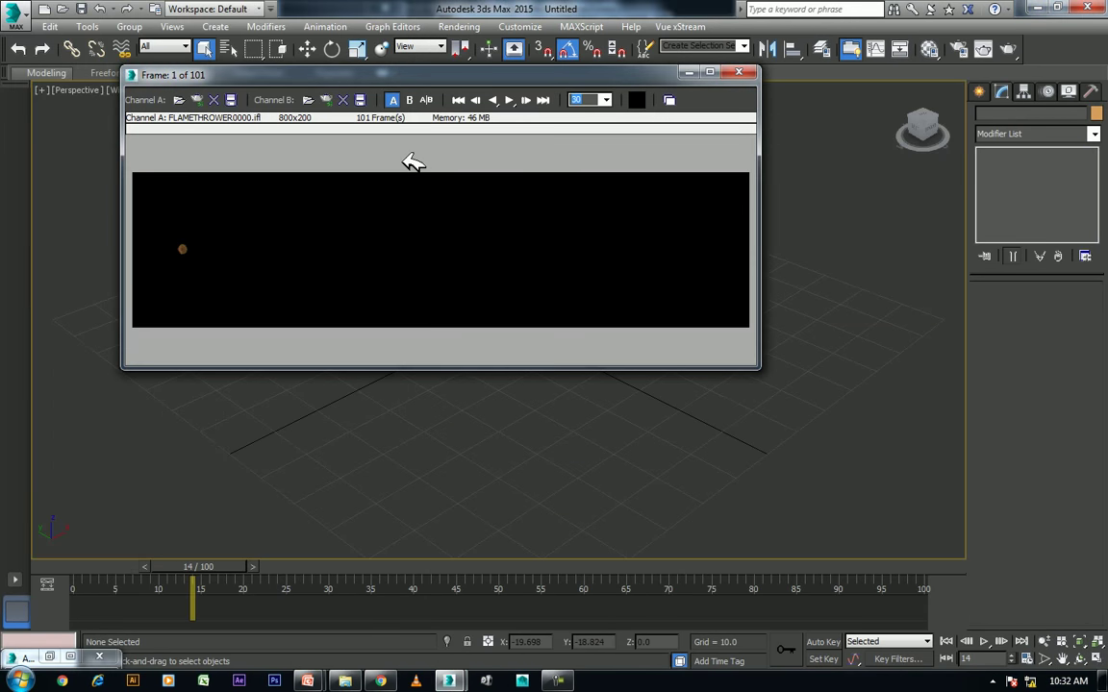
click(512, 100)
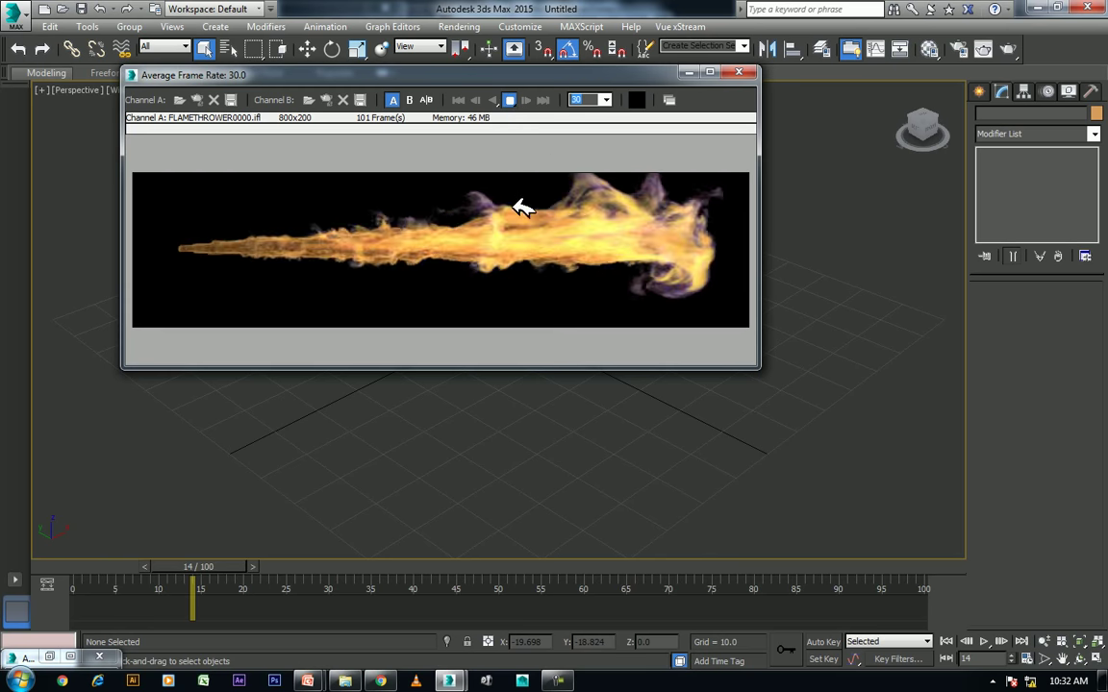
click(691, 73)
- Draw a PF Source emitter from the Particle Systems category in the viewport
click(979, 90)
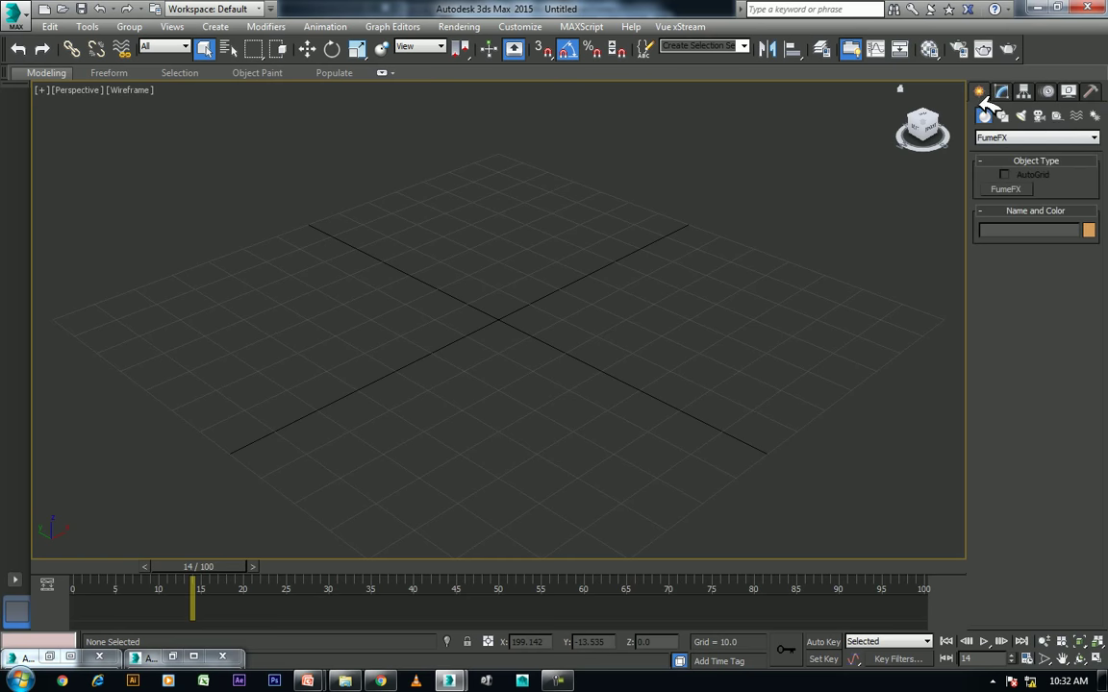
click(1000, 137)
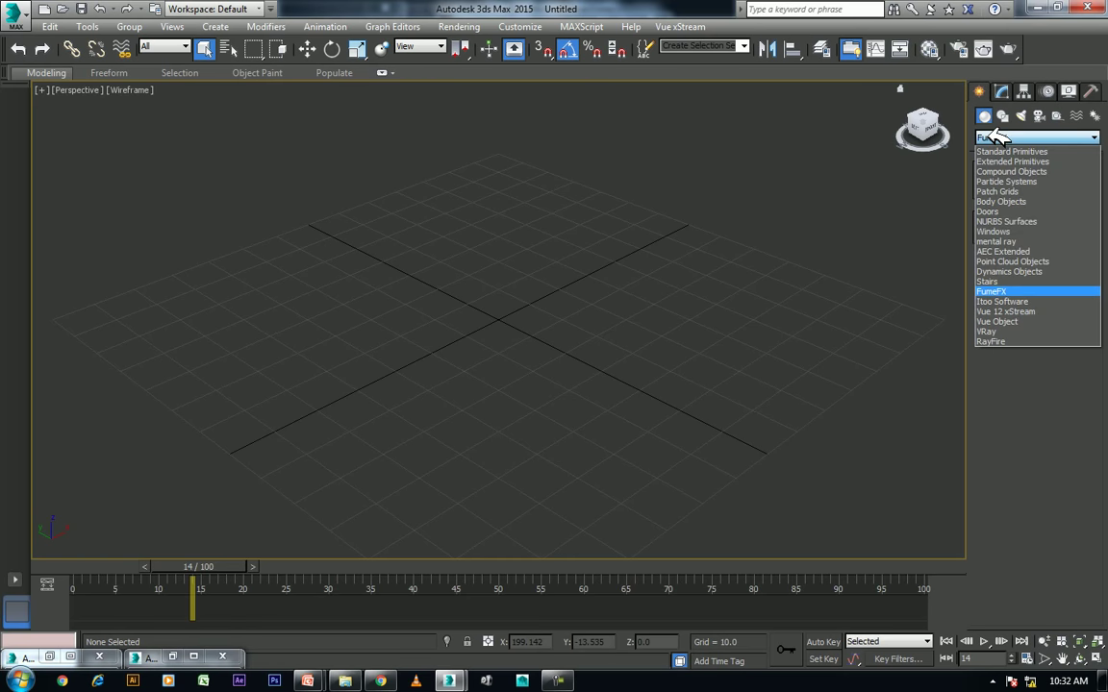
click(1009, 182)
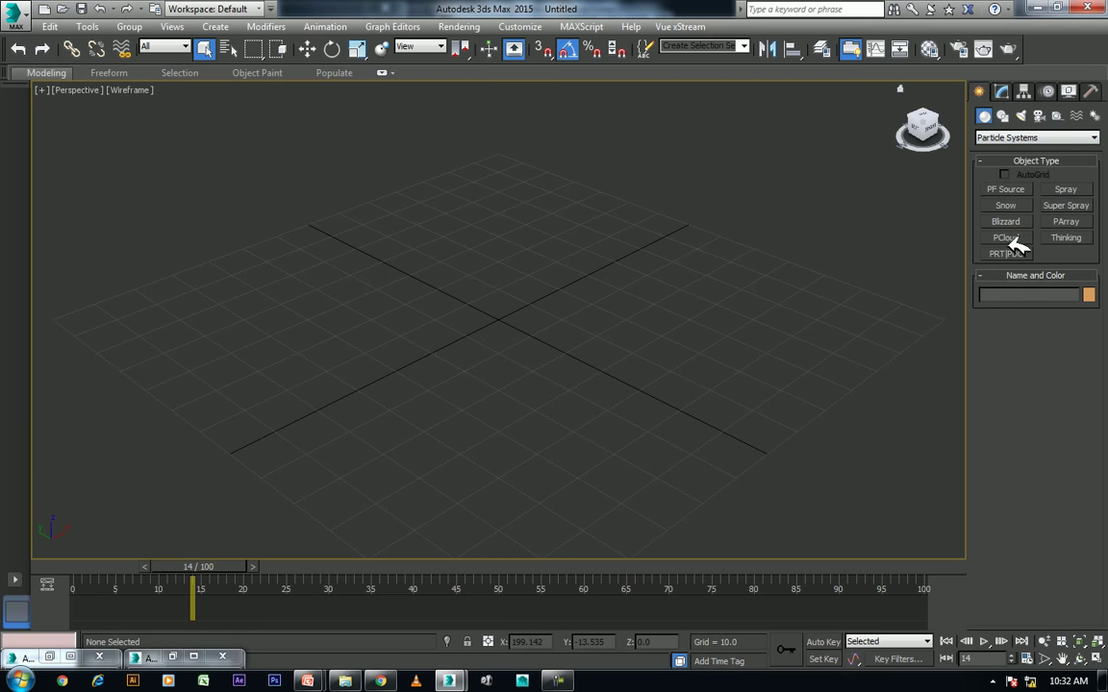
click(1006, 190)
drag(520, 357, 553, 420)
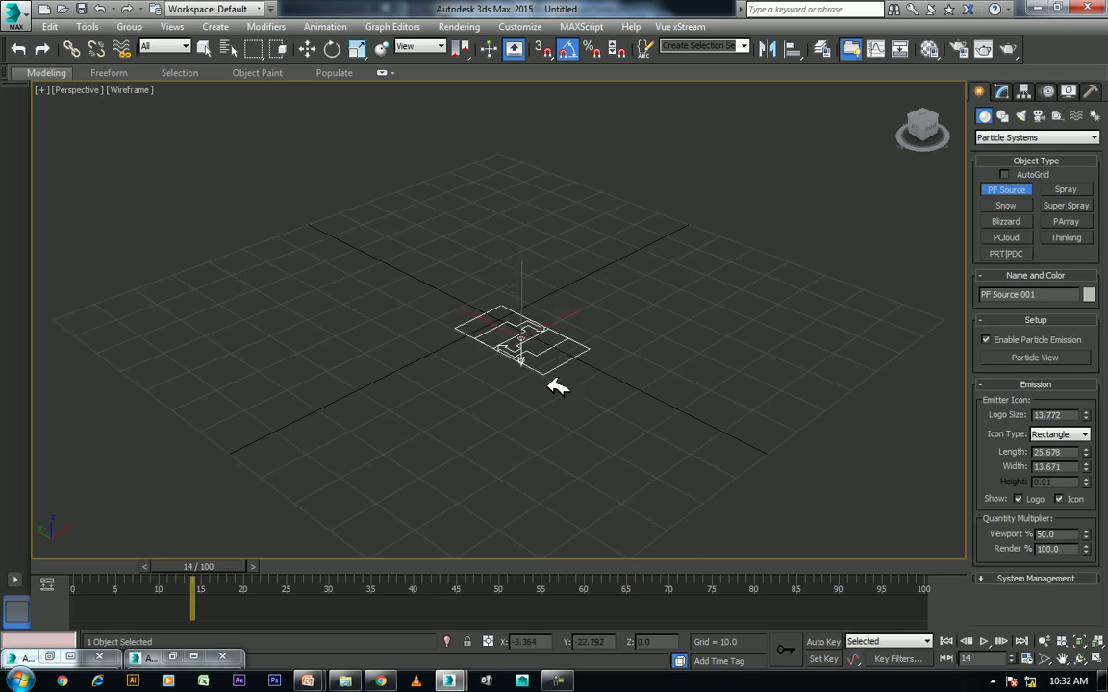
- Set the emitter's Logo Size to 45.5, Length to 70 and Width to 60
click(1004, 91)
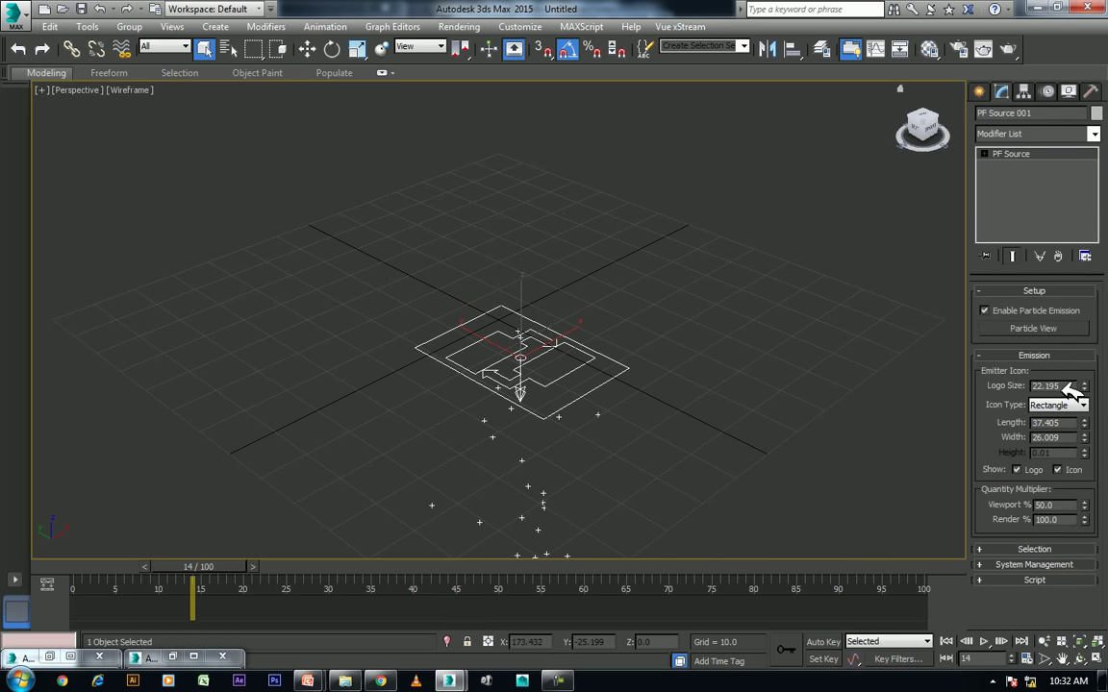
drag(1077, 385, 1001, 383)
text(45.5)
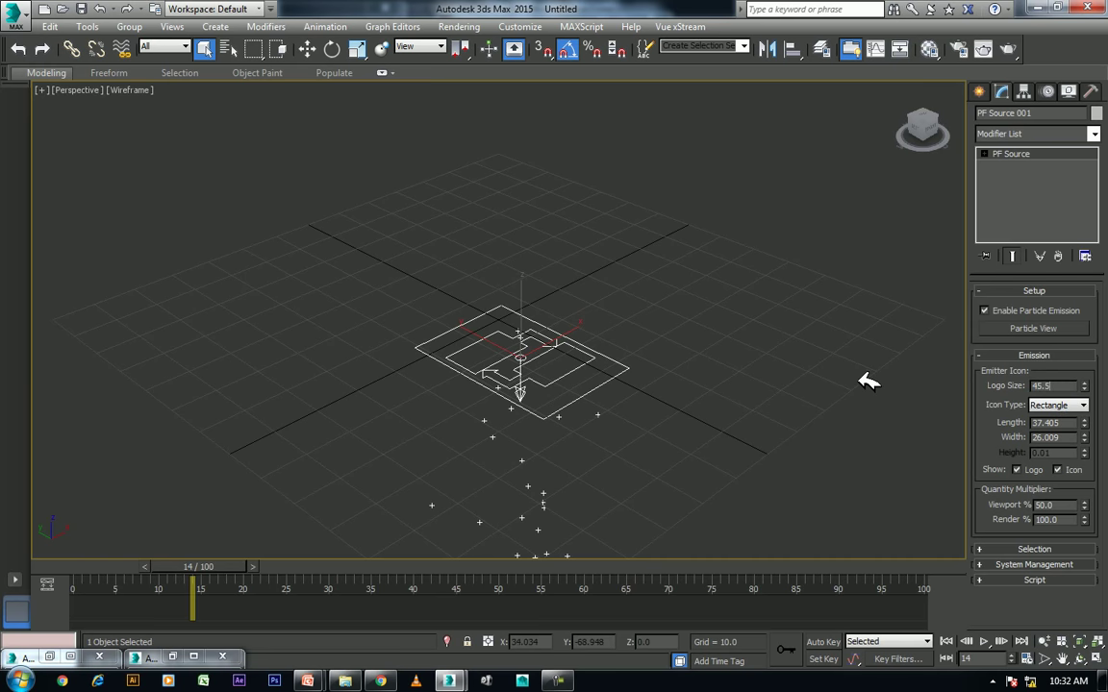
key(Return)
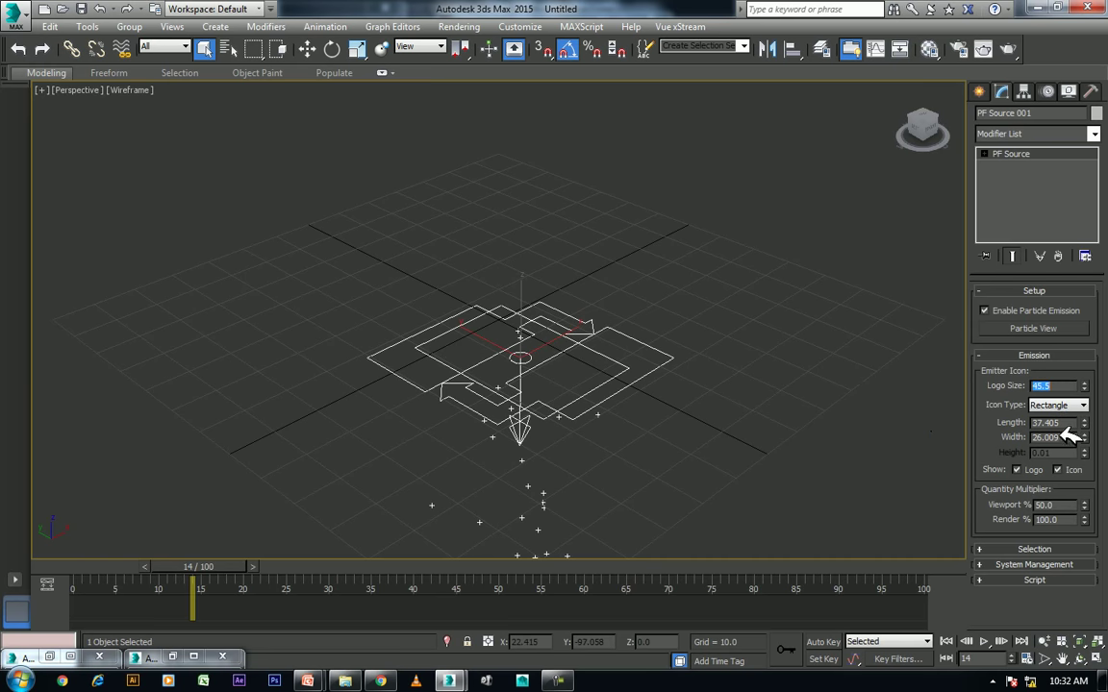
drag(1075, 422, 925, 421)
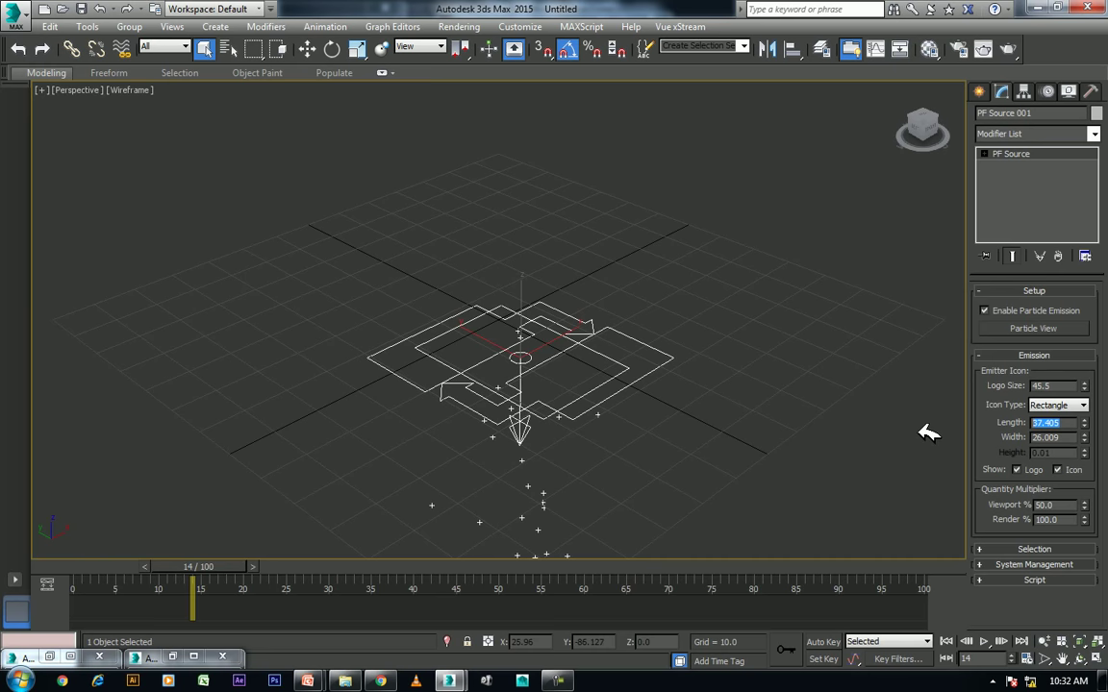
text(70)
key(Tab)
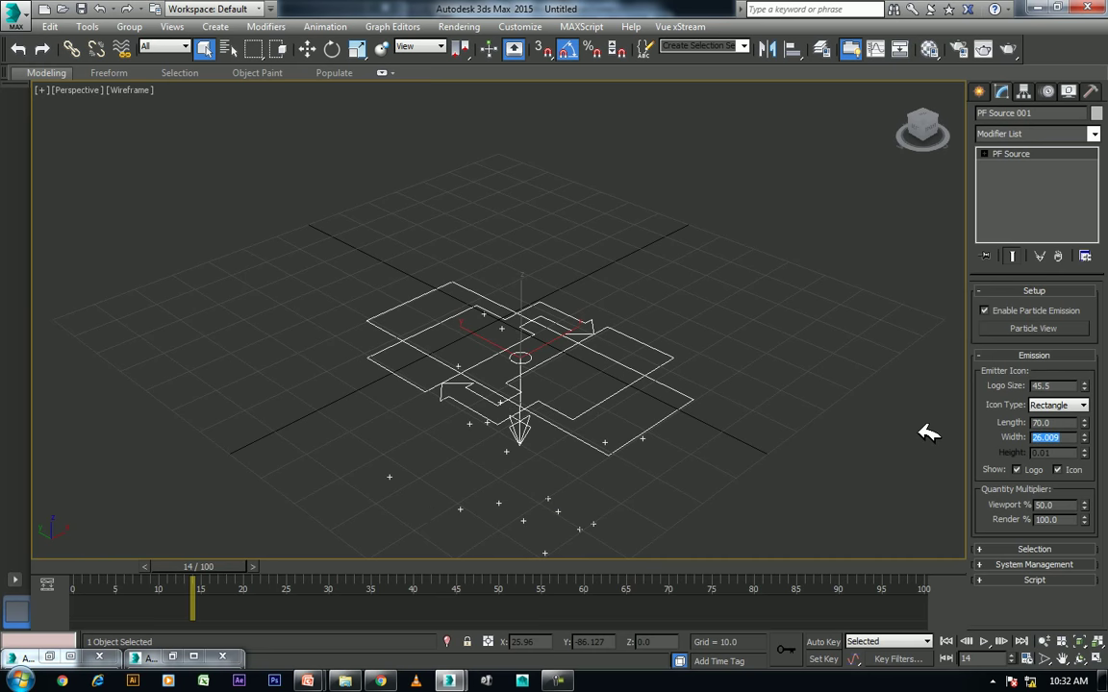
text(60)
key(Return)
middle_drag(635, 472, 660, 344)
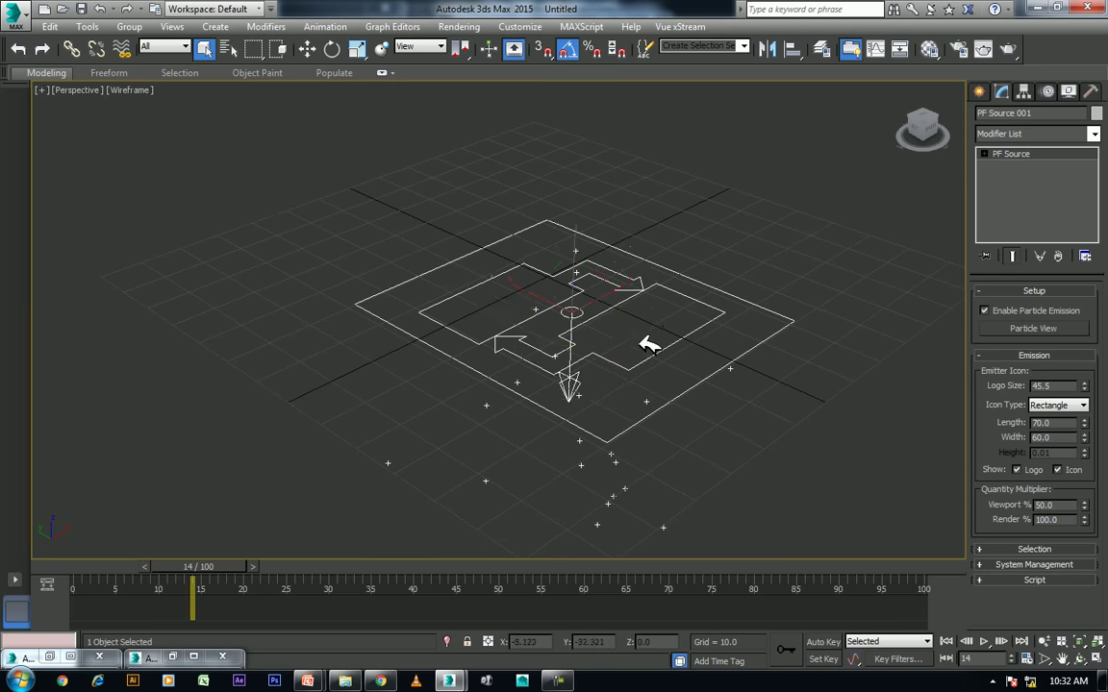
key(e)
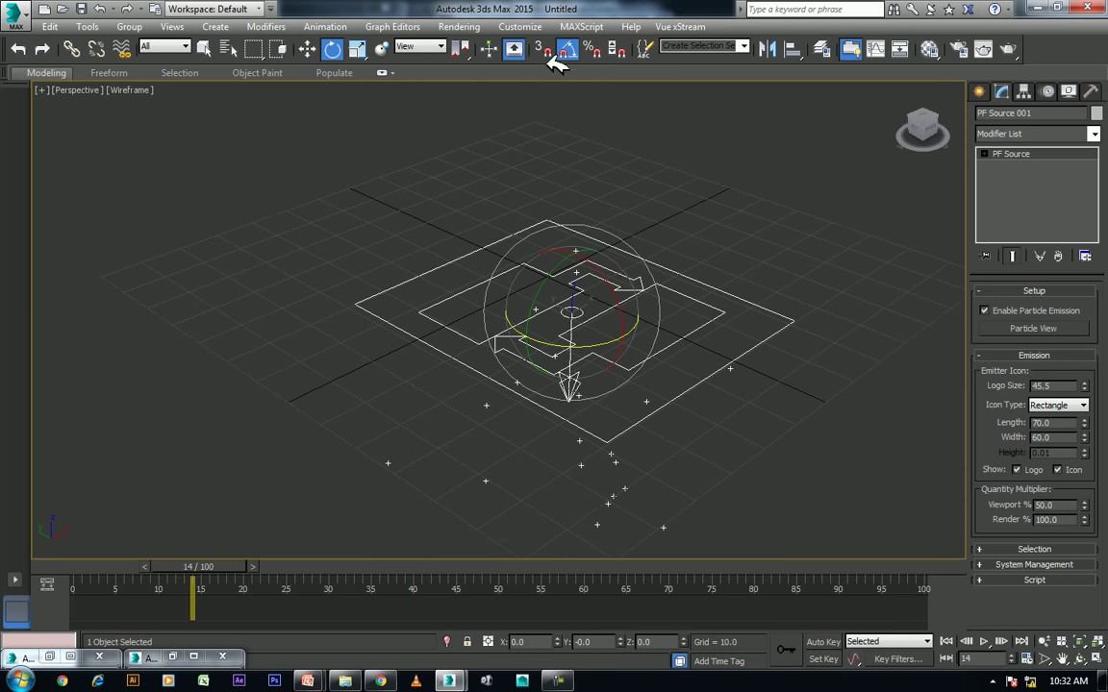
- Set angle snap to 90° and rotate the PF Source 90° to stand upright
right_click(544, 48)
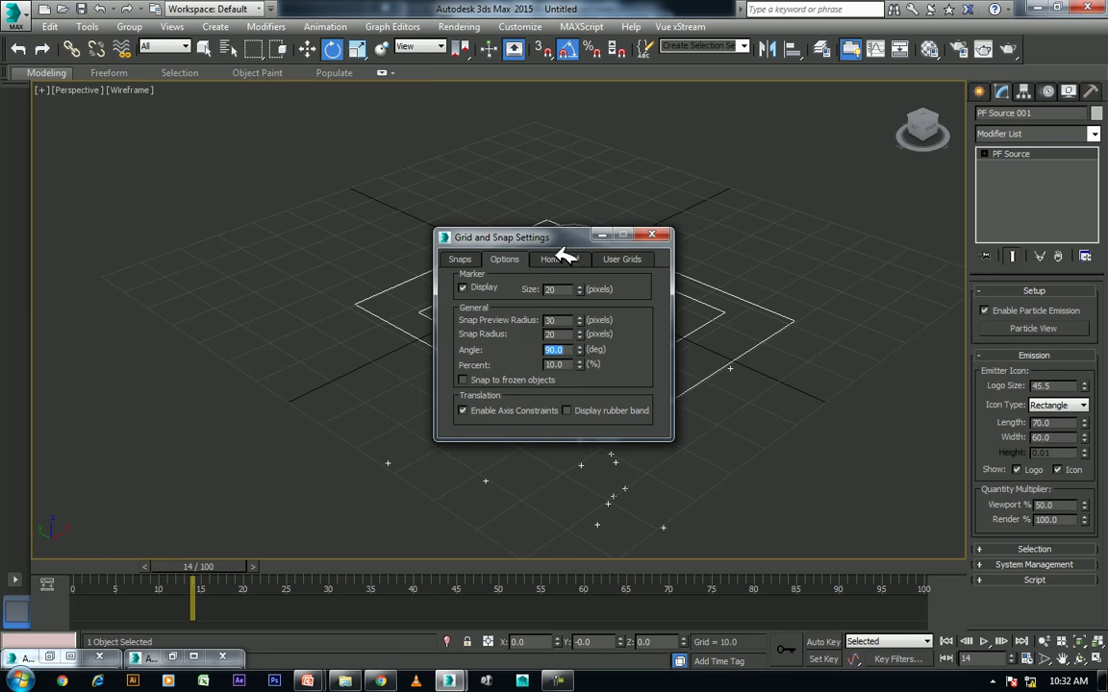
click(652, 234)
drag(564, 274, 556, 280)
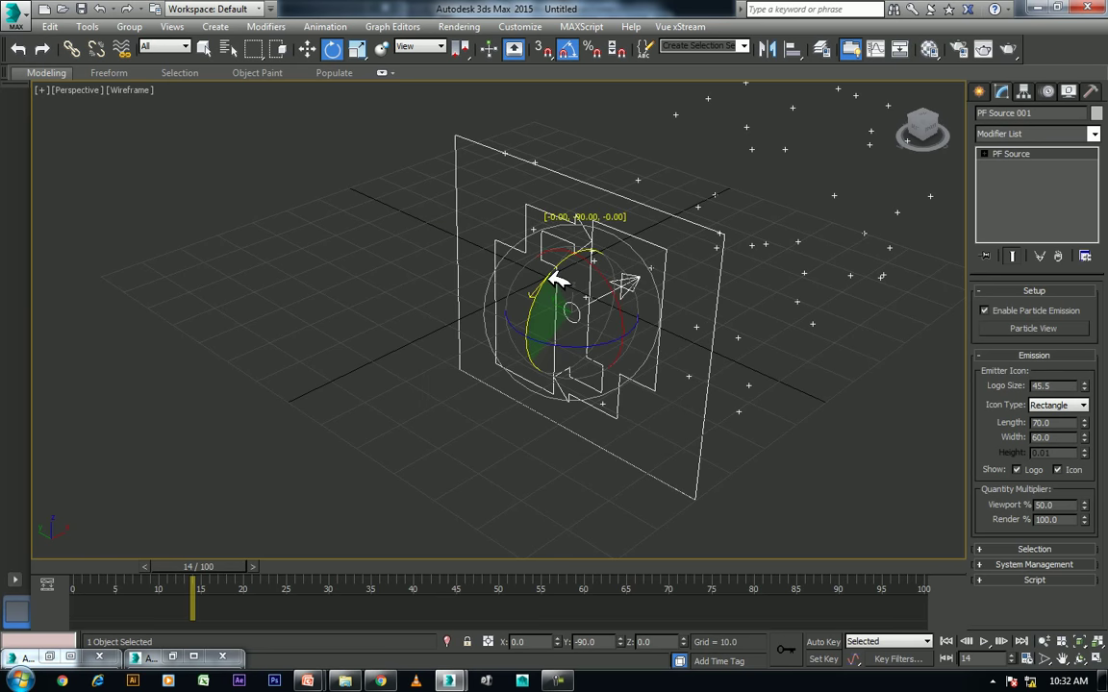
key(w)
middle_drag(558, 305, 458, 306)
- Turn the emitter so particles stream sideways, then move it left along X
key(l)
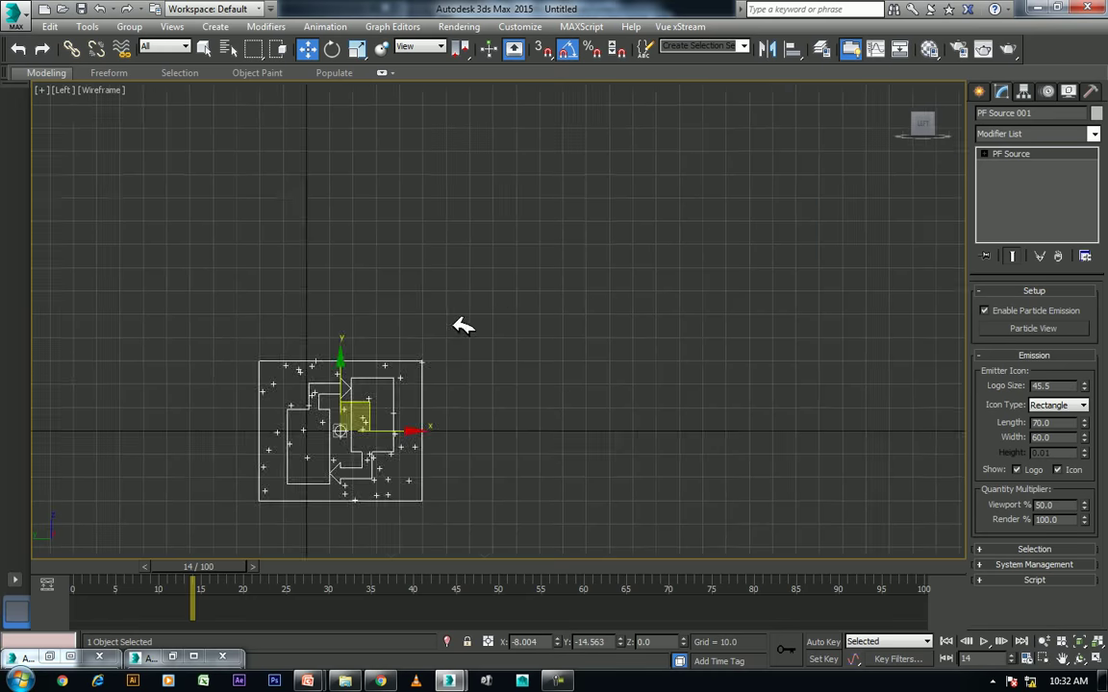
middle_drag(524, 339, 484, 228)
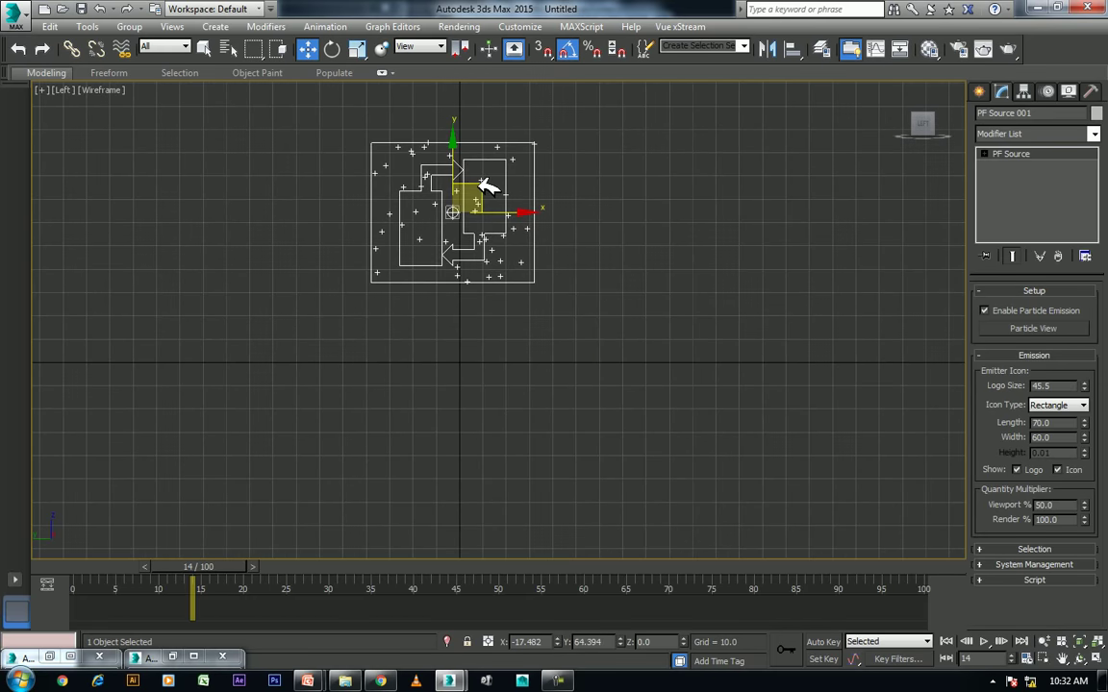
key(p)
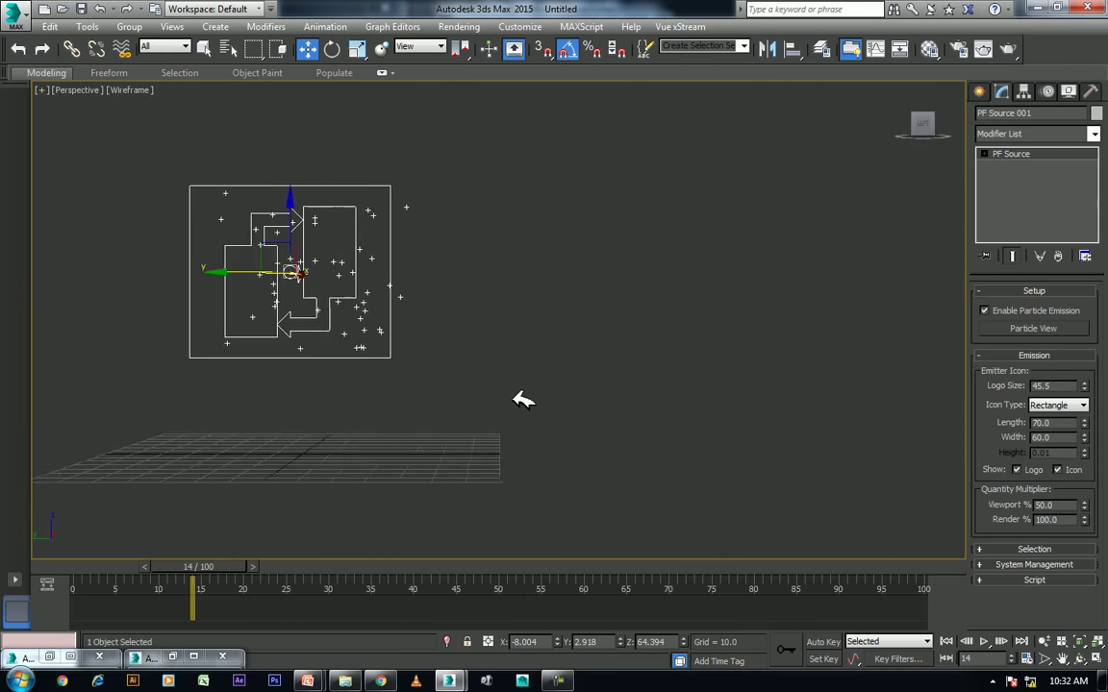
middle_drag(704, 394, 673, 383)
key(e)
mouse_move(666, 353)
mouse_down()
mouse_move(475, 338)
mouse_move(527, 343)
mouse_up()
key(w)
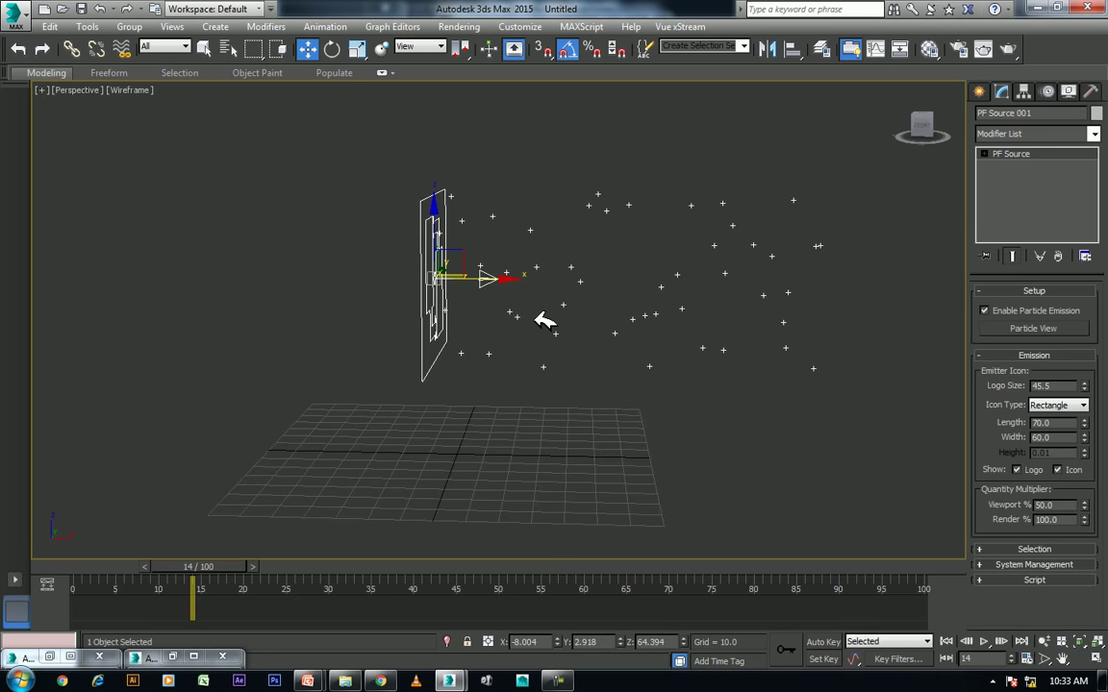
mouse_move(522, 280)
mouse_down()
mouse_move(383, 255)
mouse_move(370, 278)
mouse_up()
- Make Birth 001 emit from frame 0 to 100 by Rate at 1500 particles
click(1048, 327)
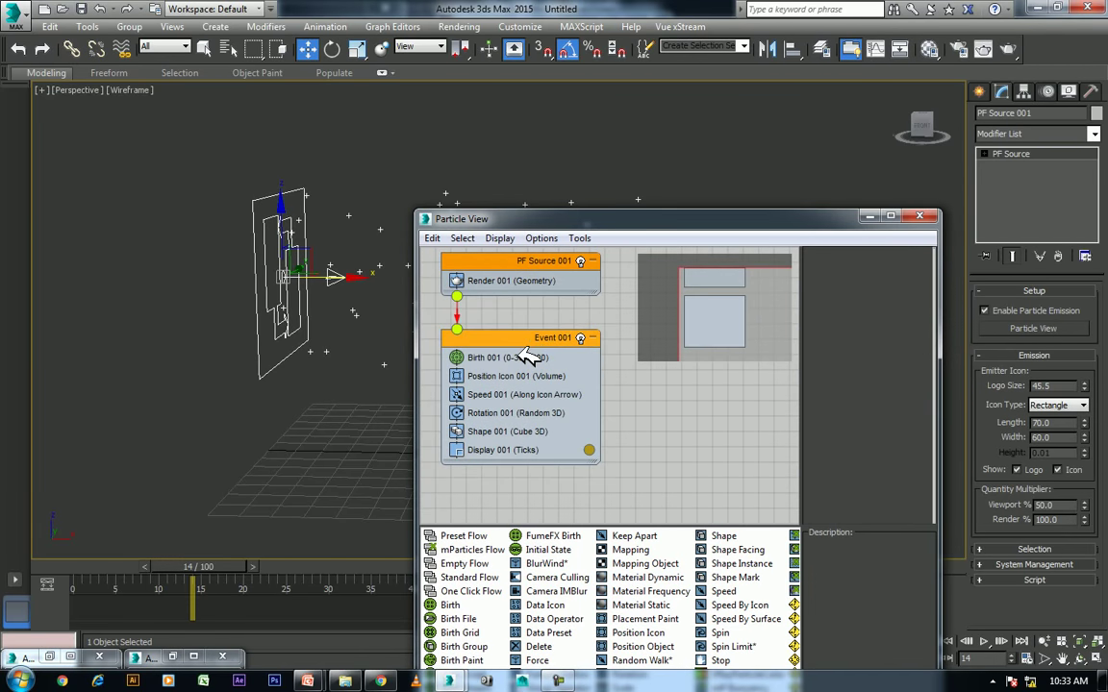
click(529, 356)
key(Return)
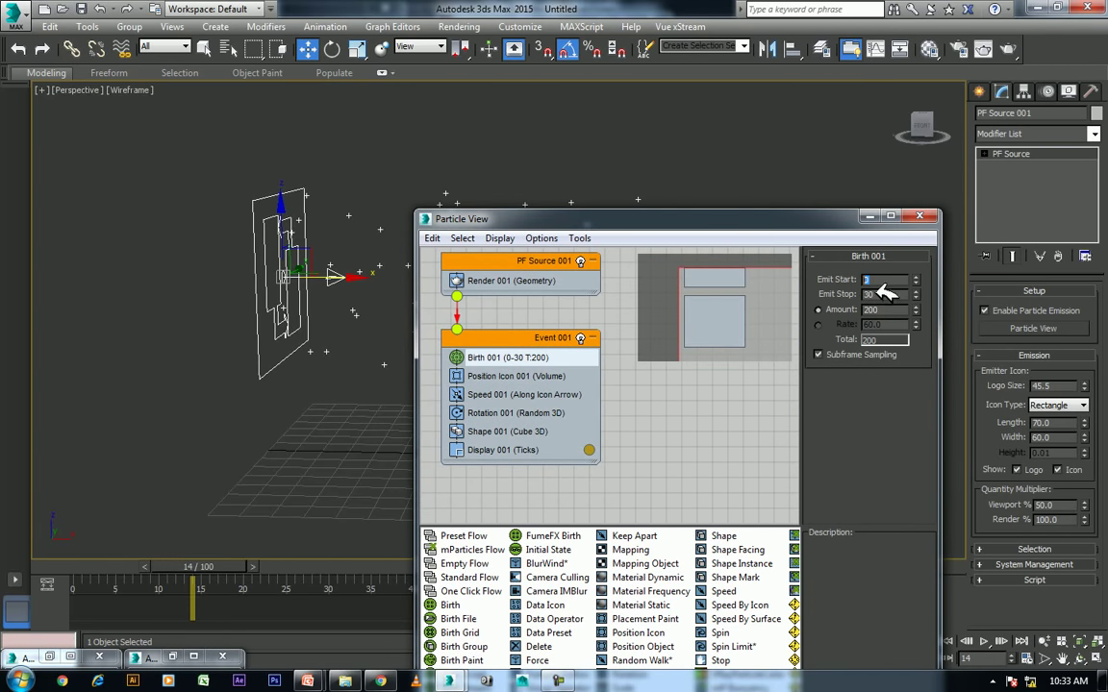
key(Return)
text(100)
key(Tab)
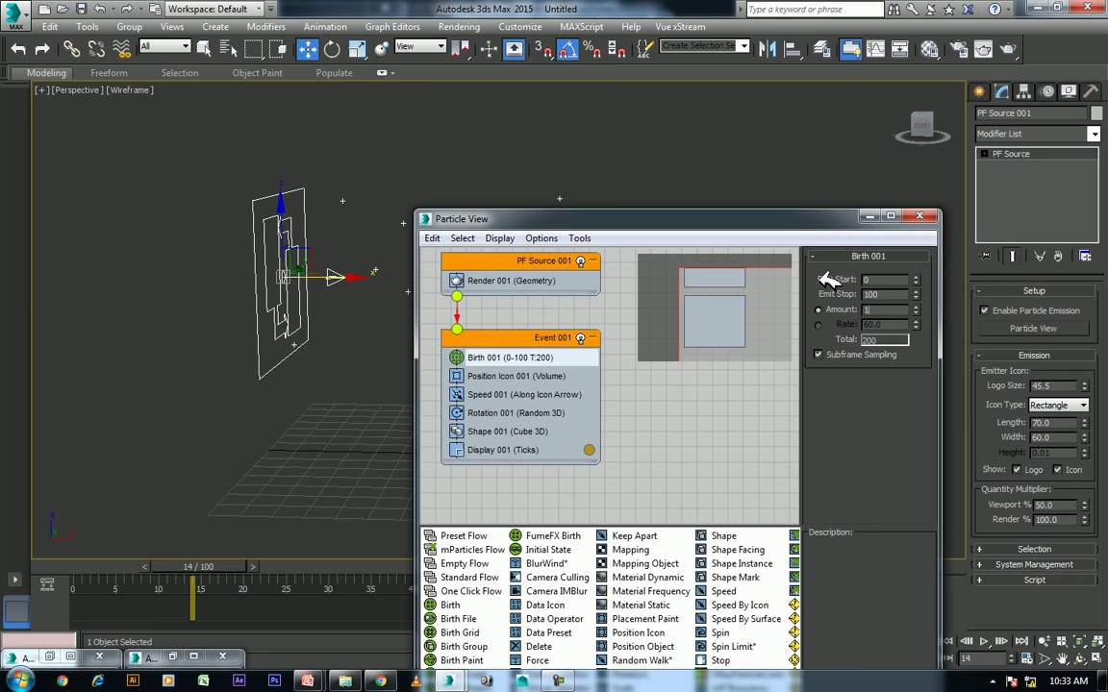
click(819, 324)
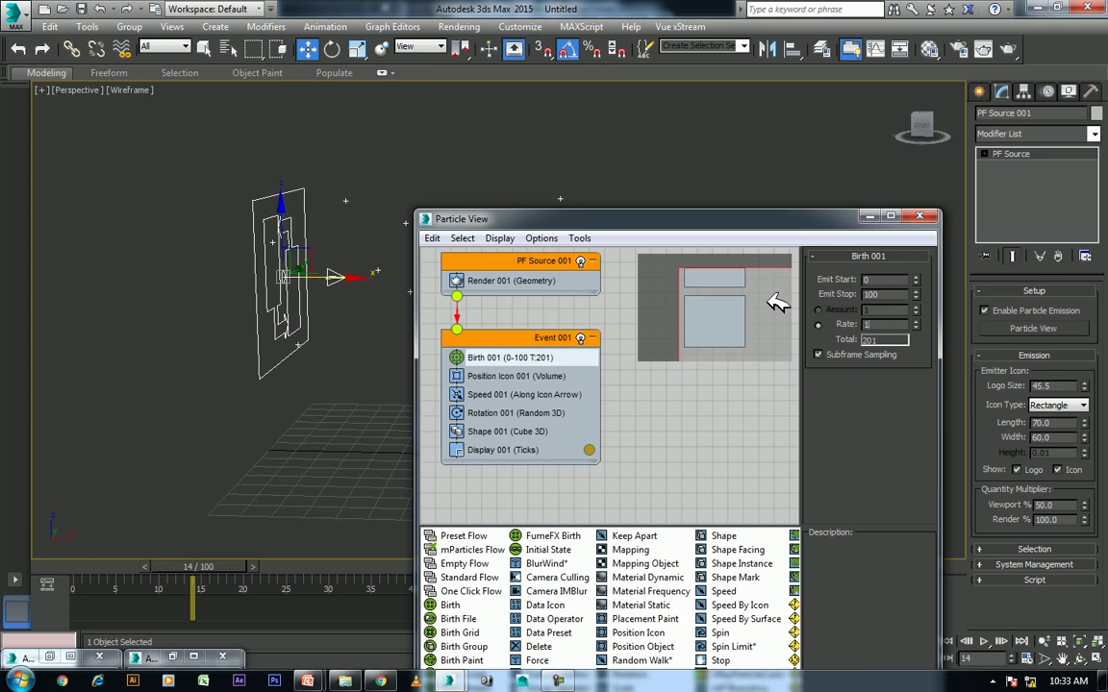
key(Return)
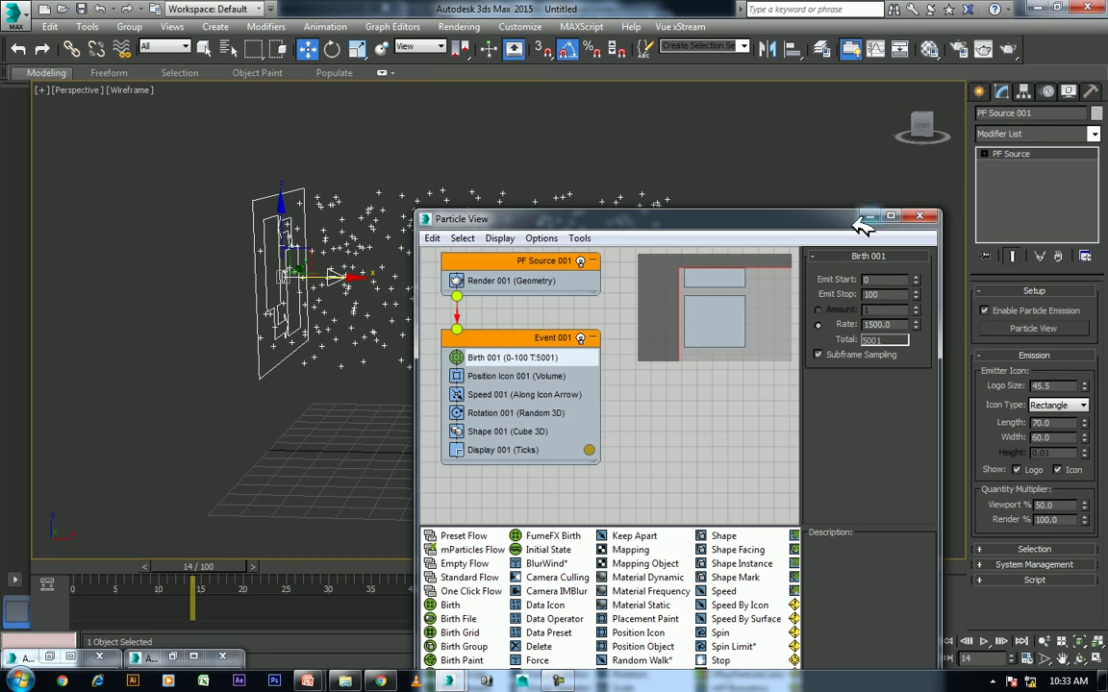
- Set Position Icon 001's emission Location to Pivot
middle_drag(701, 334, 679, 338)
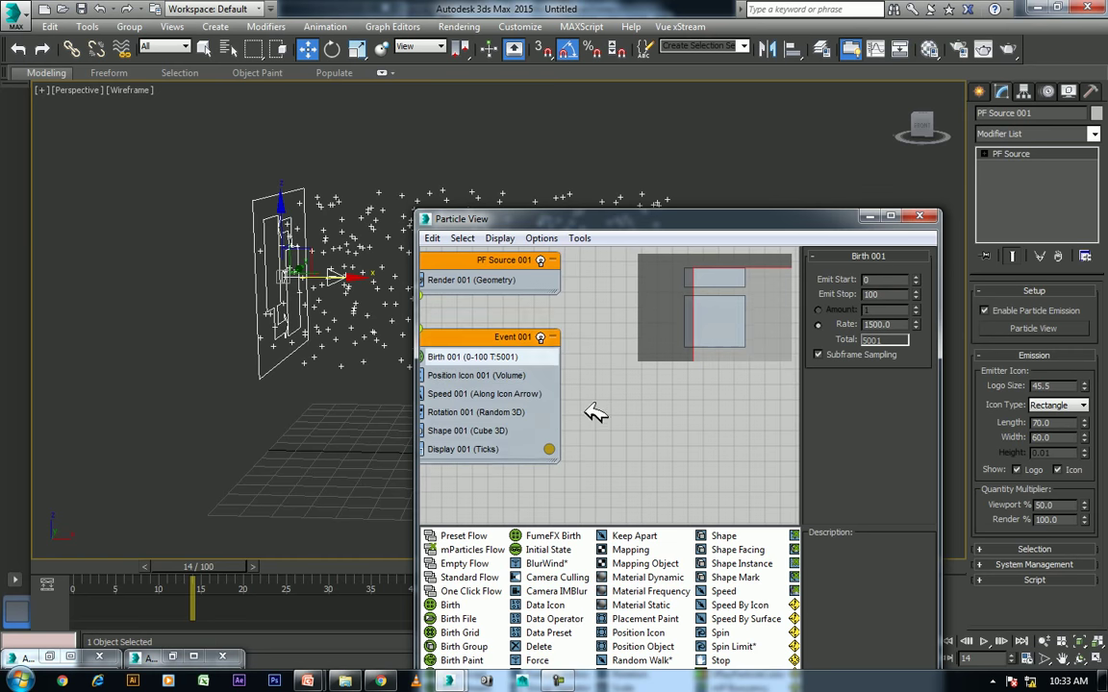
middle_drag(595, 413, 614, 413)
click(495, 377)
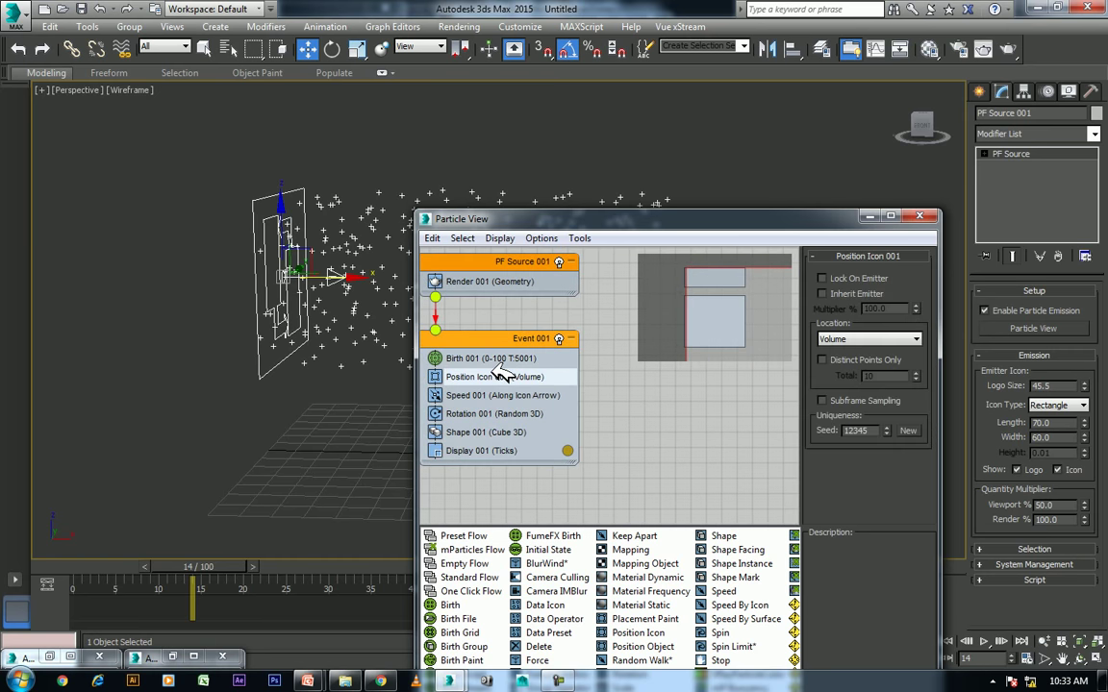
click(867, 341)
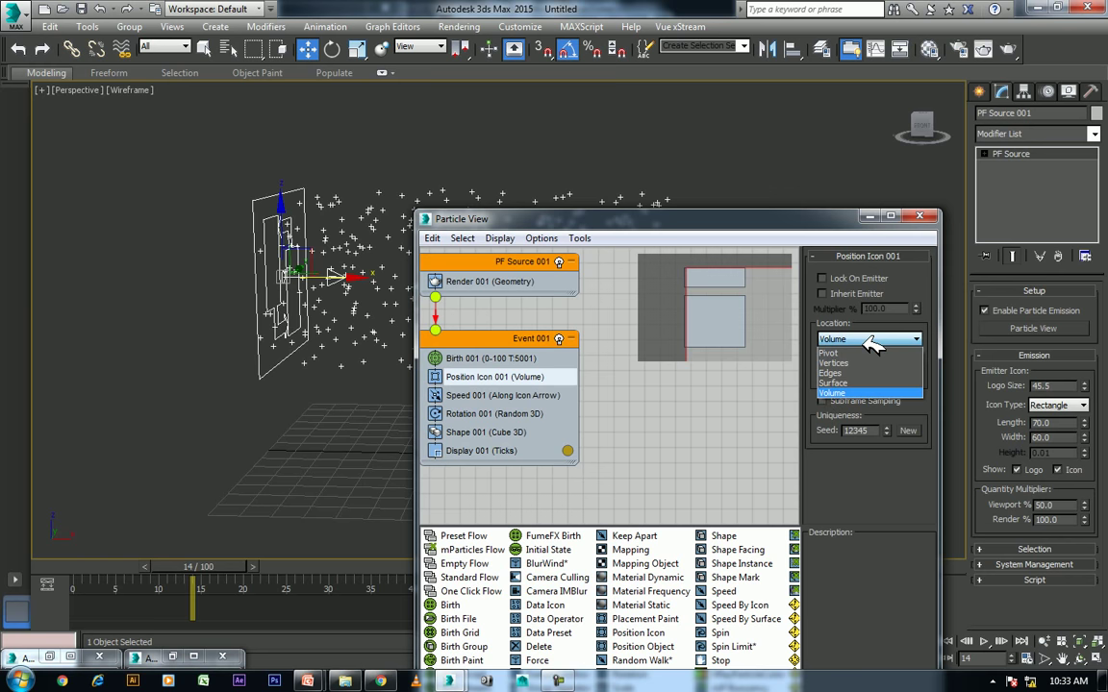
click(851, 354)
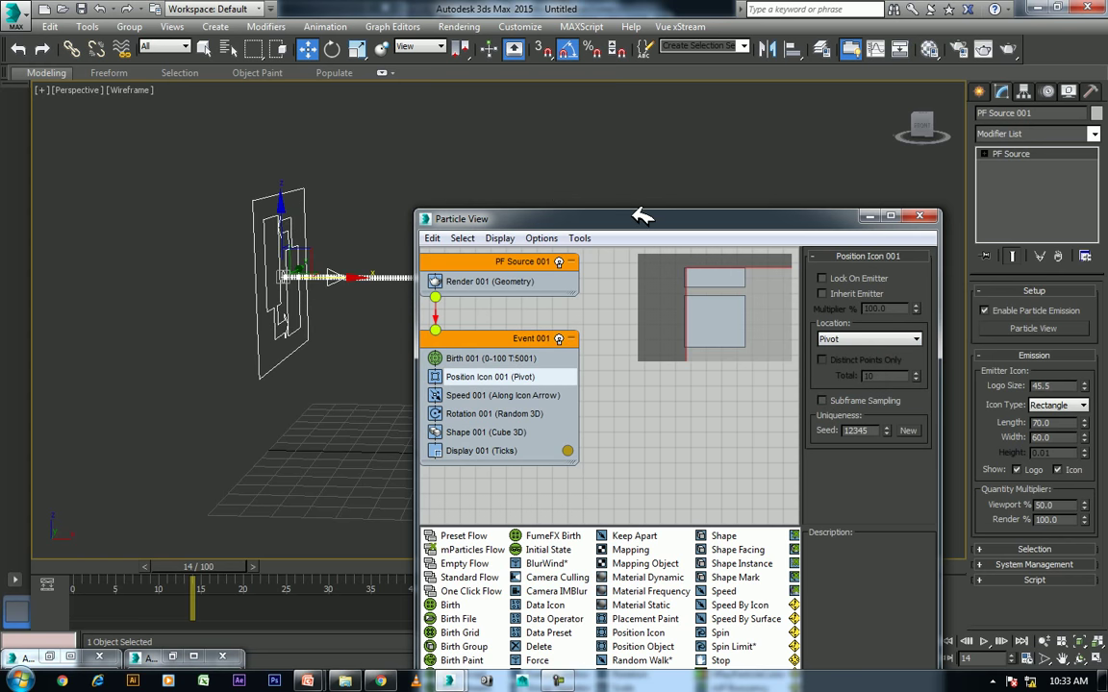
drag(637, 217, 748, 110)
- Give Speed 001 speed 250, variation 50 and divergence 6, keeping Along Icon Arrow
click(623, 288)
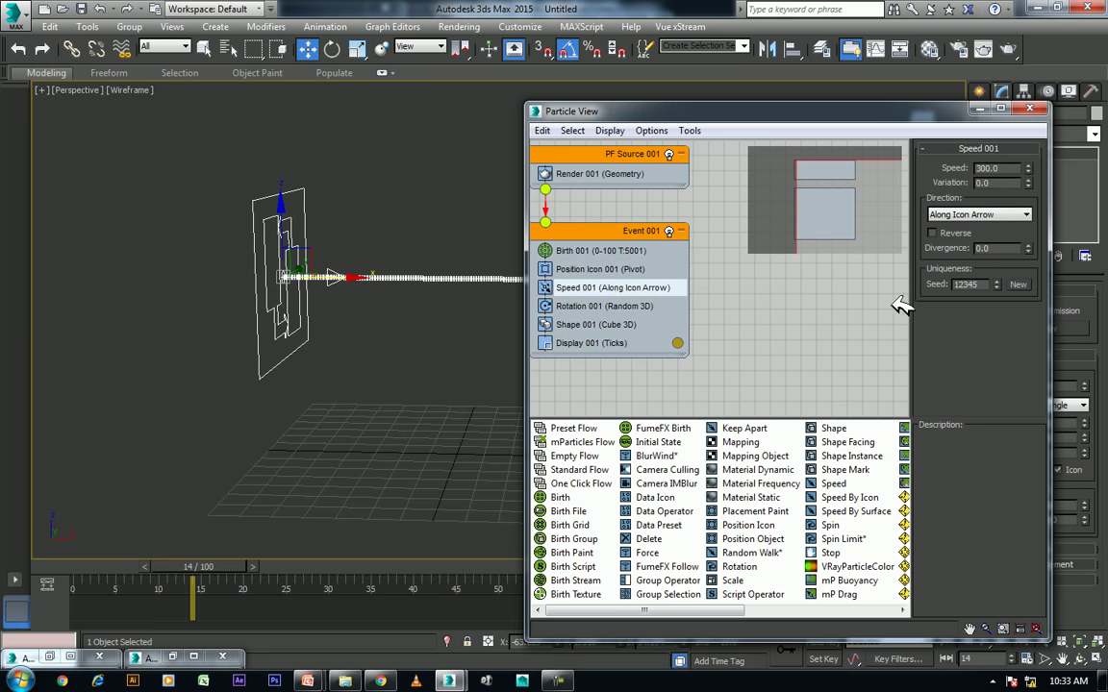
click(1004, 168)
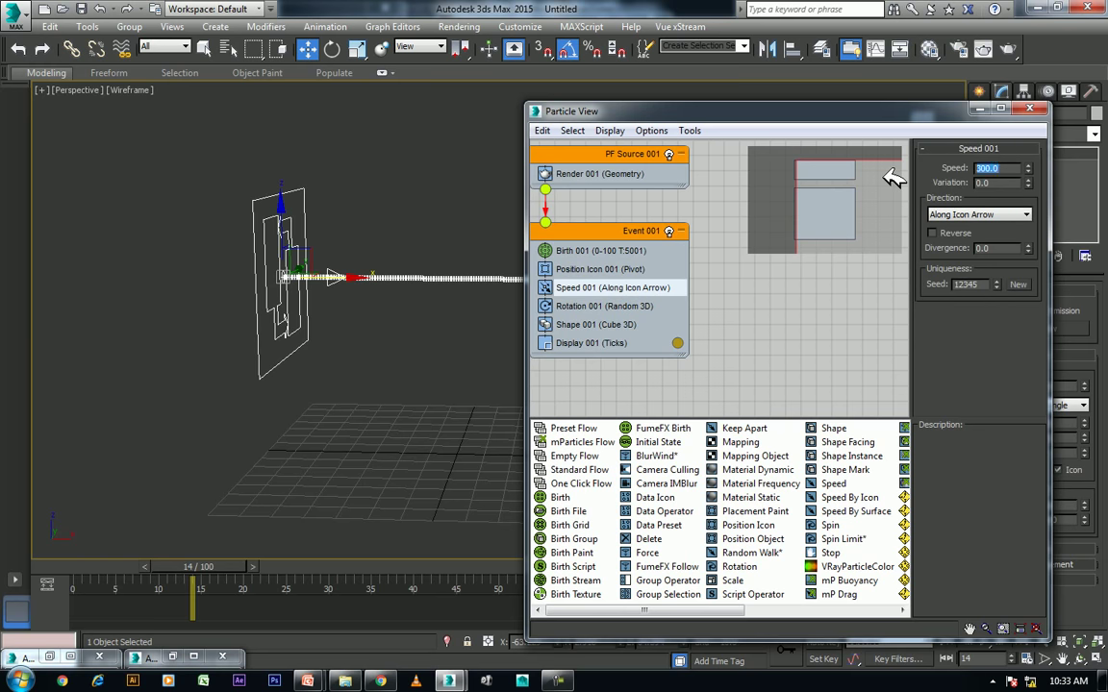
text(250)
key(Return)
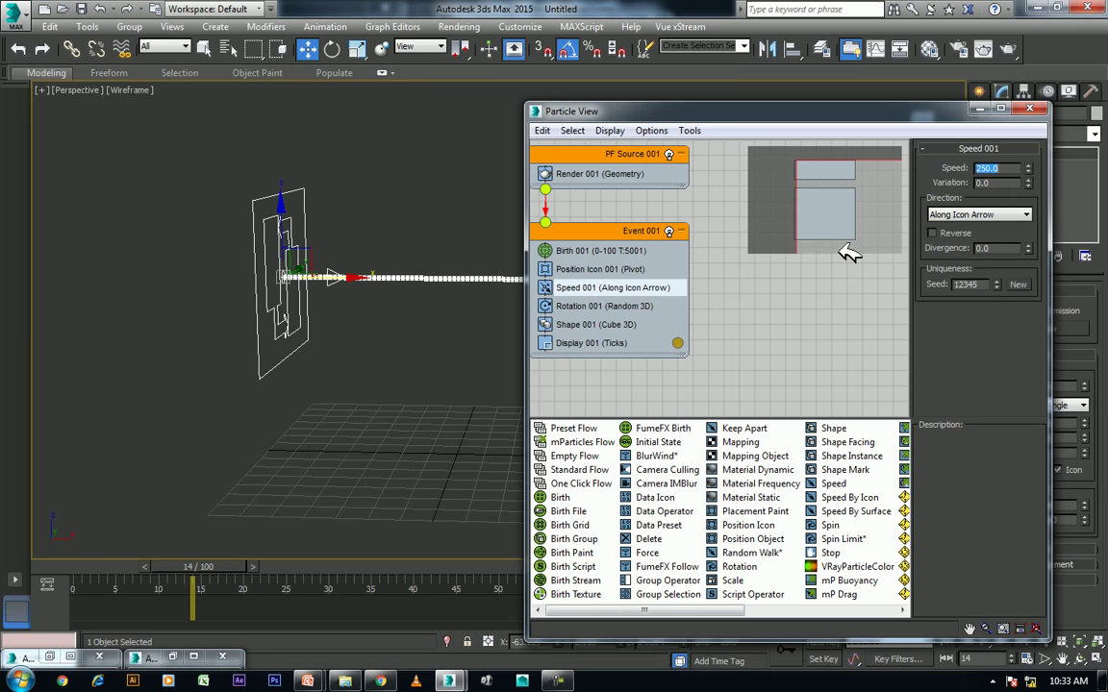
click(990, 183)
text(50)
key(Return)
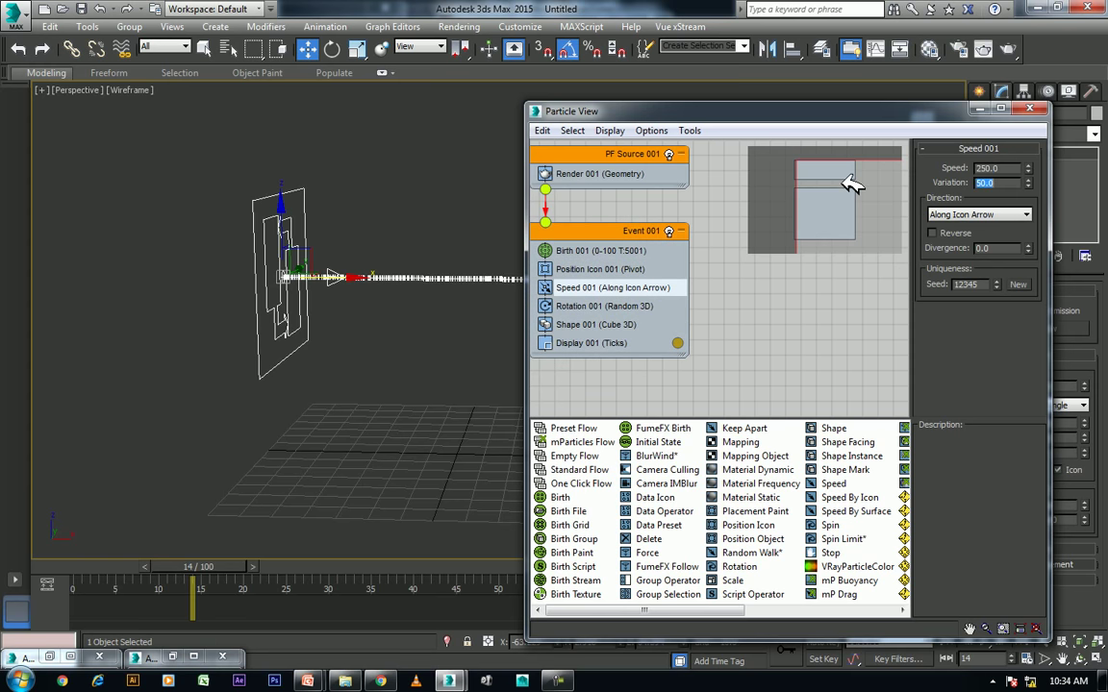
click(994, 215)
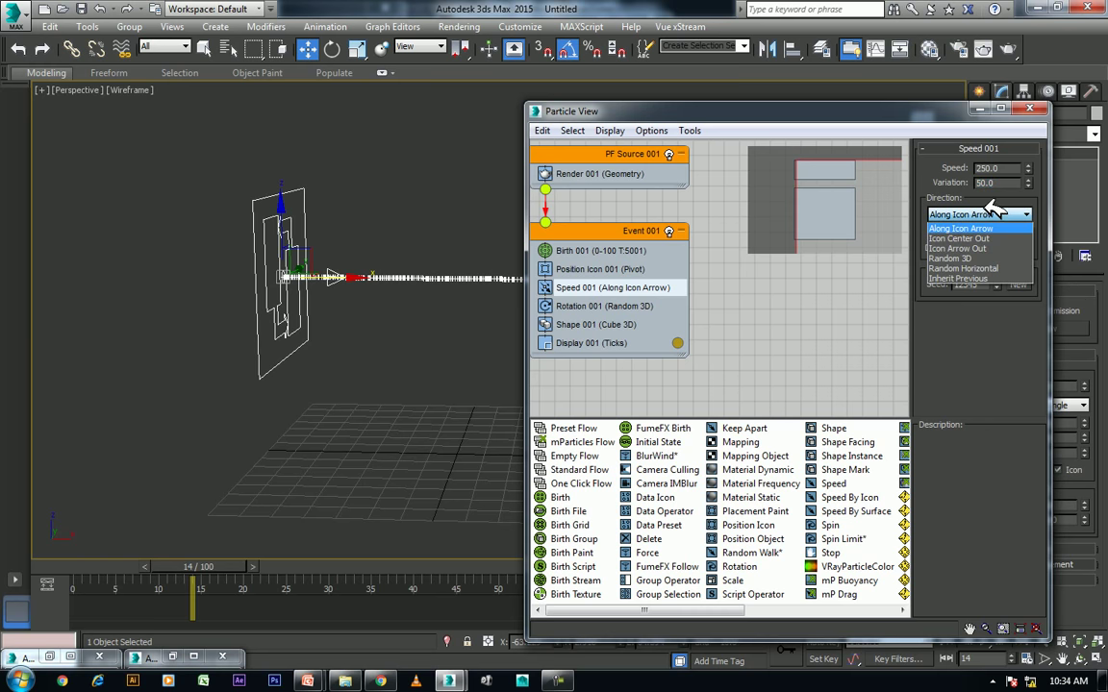
click(990, 208)
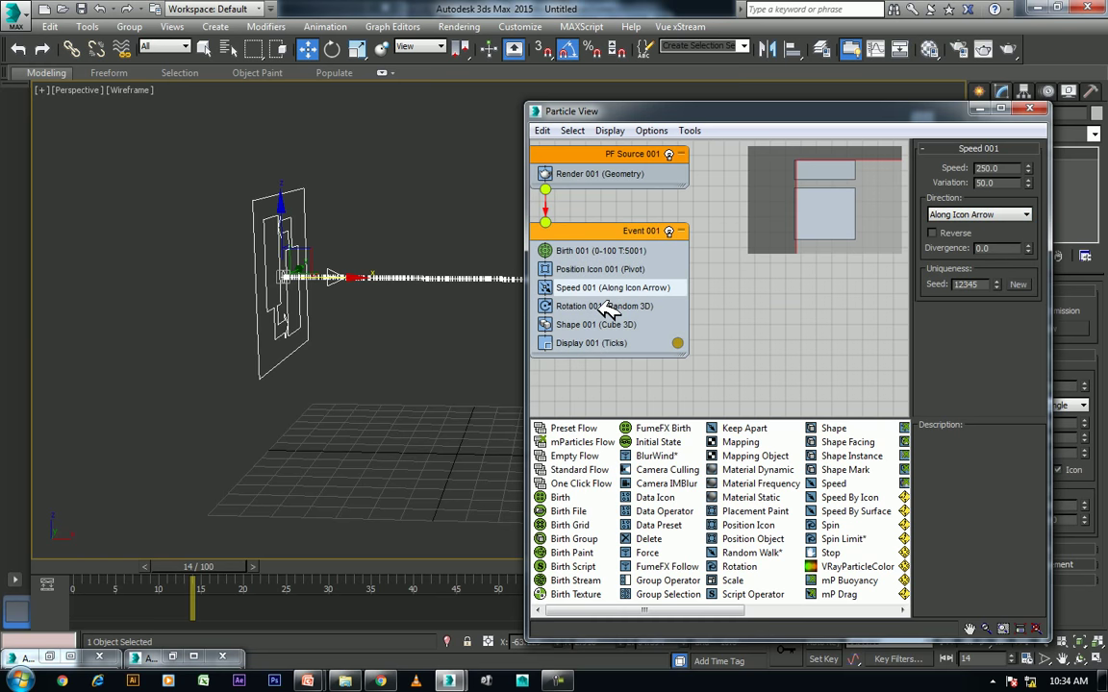
click(975, 248)
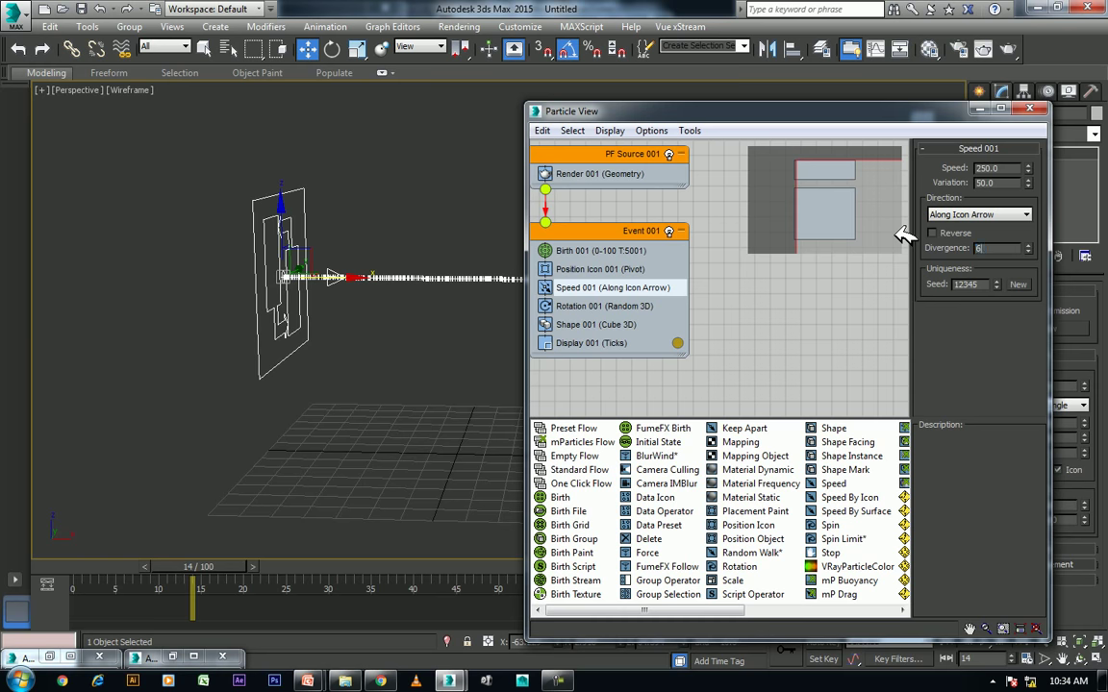
key(Return)
mouse_move(712, 115)
mouse_down()
mouse_move(608, 456)
mouse_move(655, 85)
mouse_up()
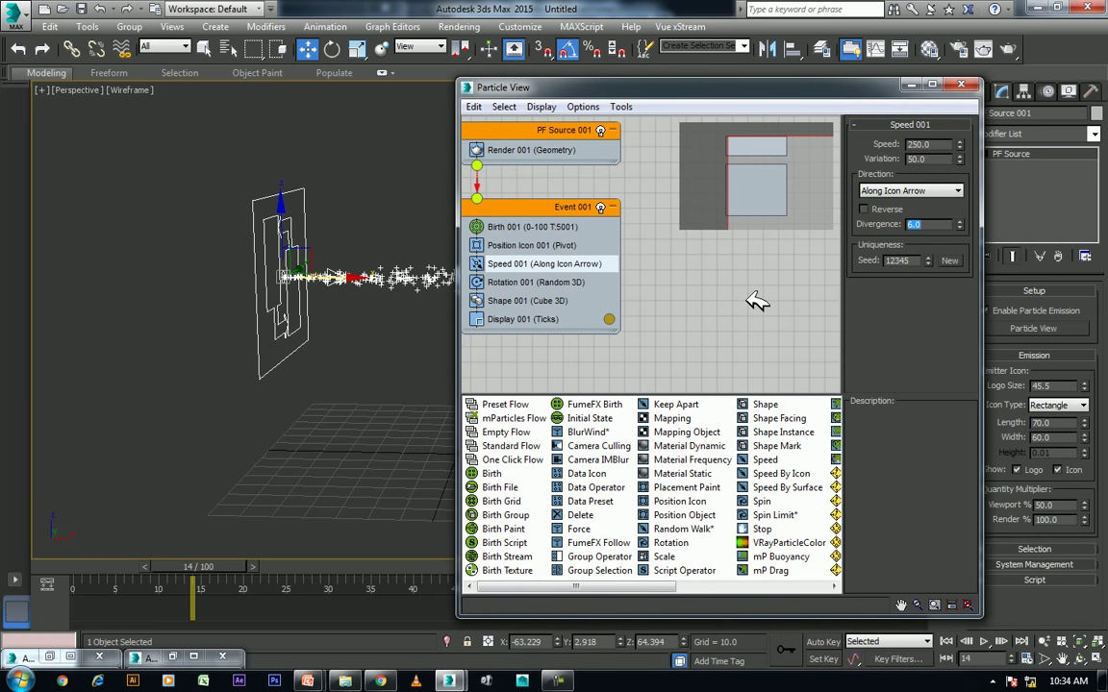
click(544, 283)
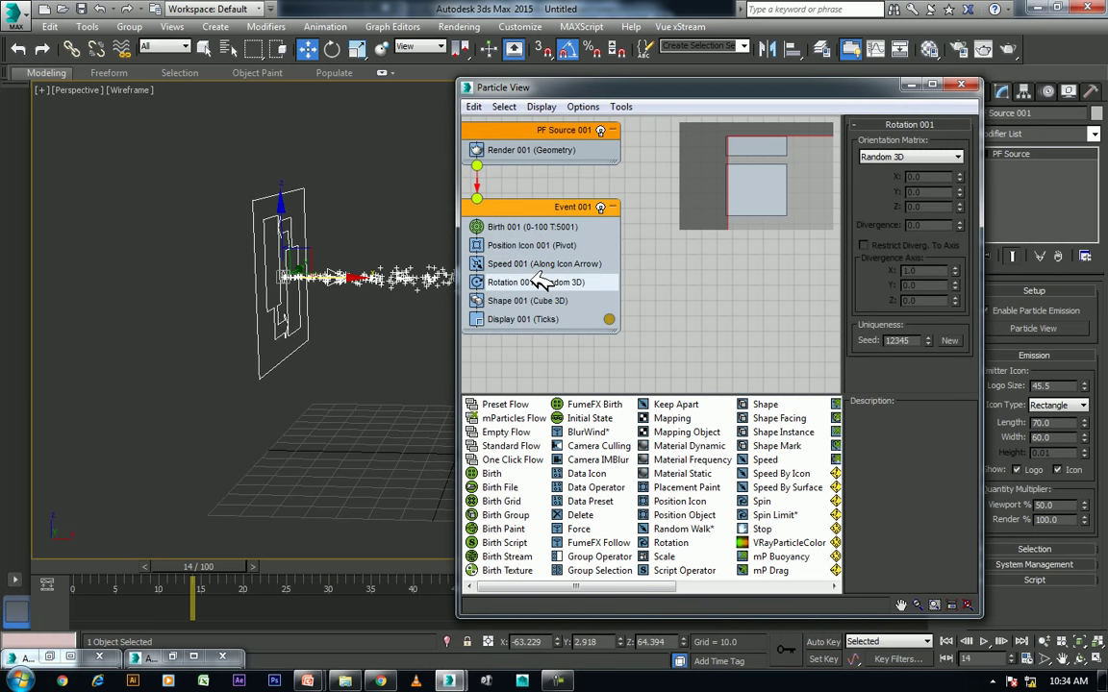
- Insert a Force operator into Event 001 and show its settings
click(557, 206)
right_click(558, 208)
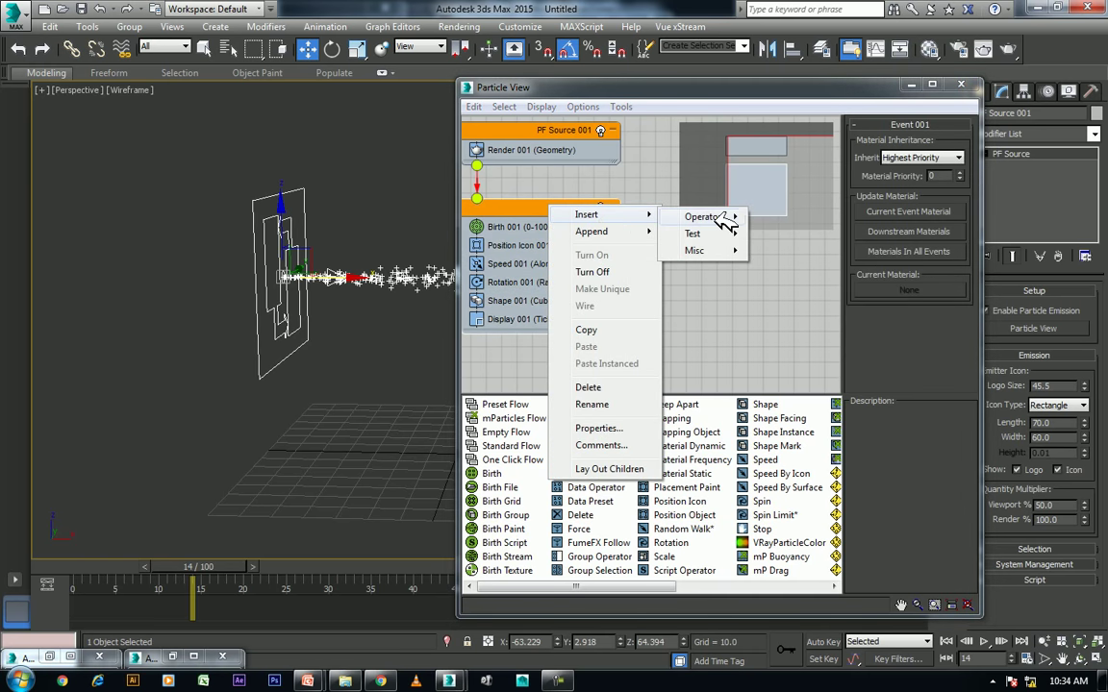
mouse_move(707, 216)
click(774, 119)
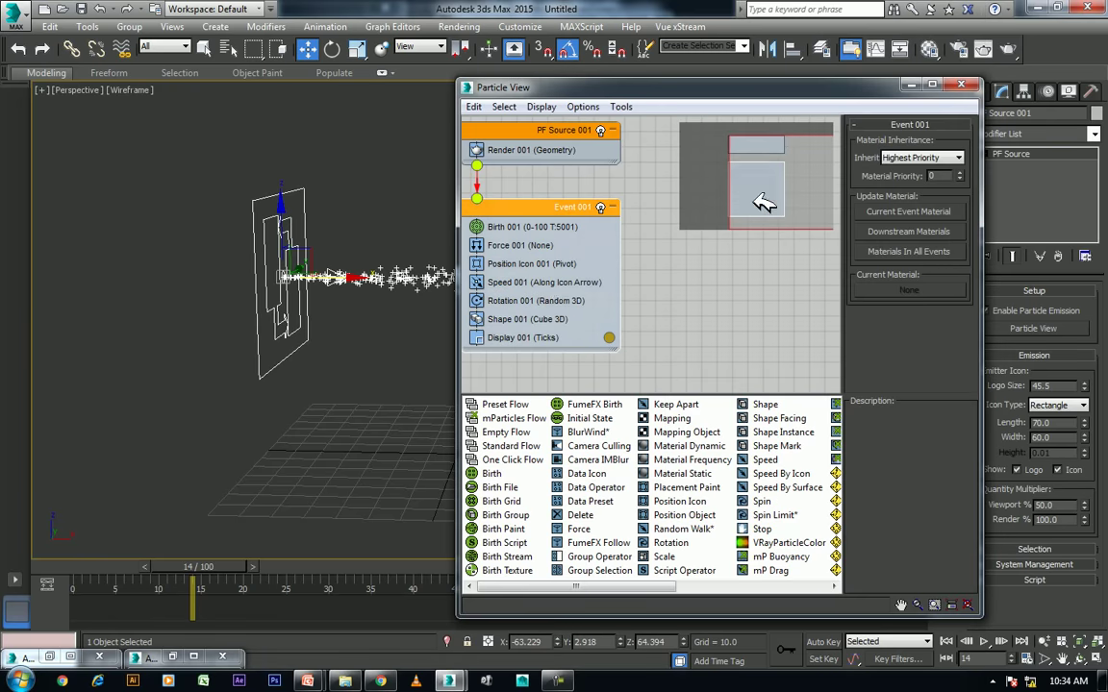
click(515, 245)
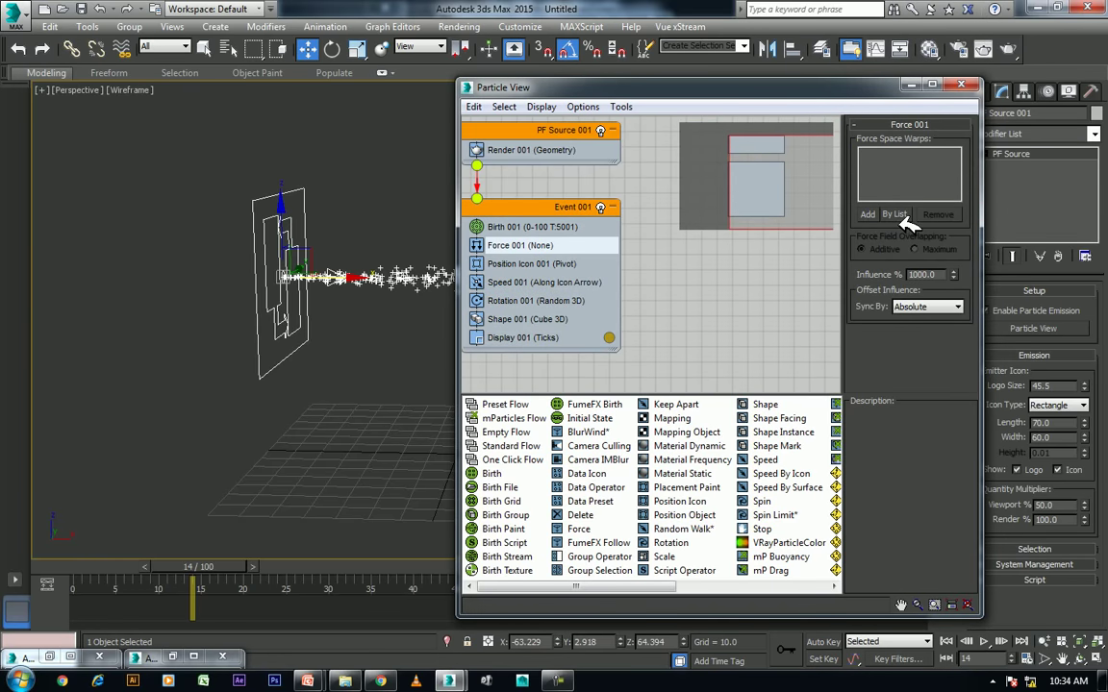
drag(765, 86, 416, 156)
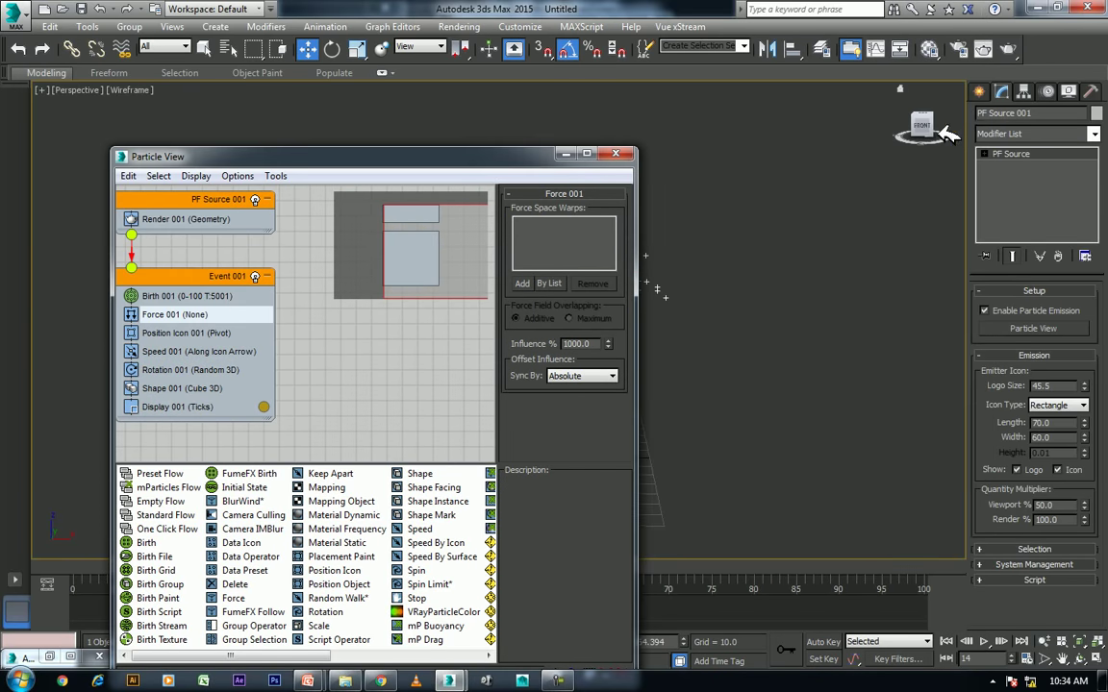
- Start creating a Gravity force from Space Warps > Forces
click(980, 91)
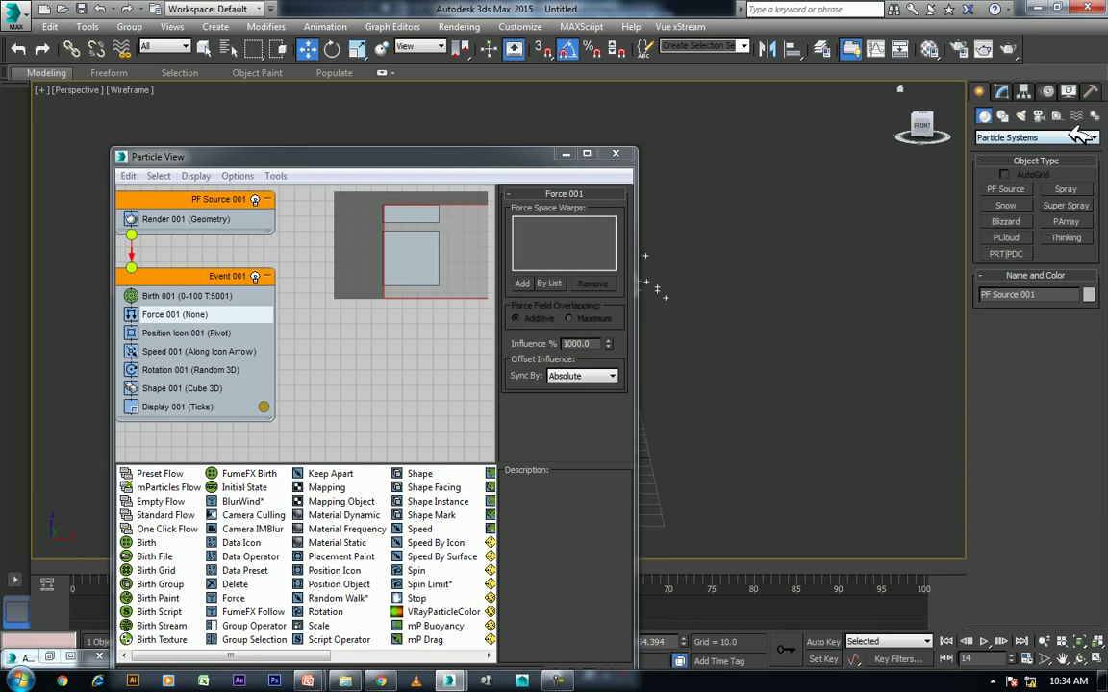
click(1075, 117)
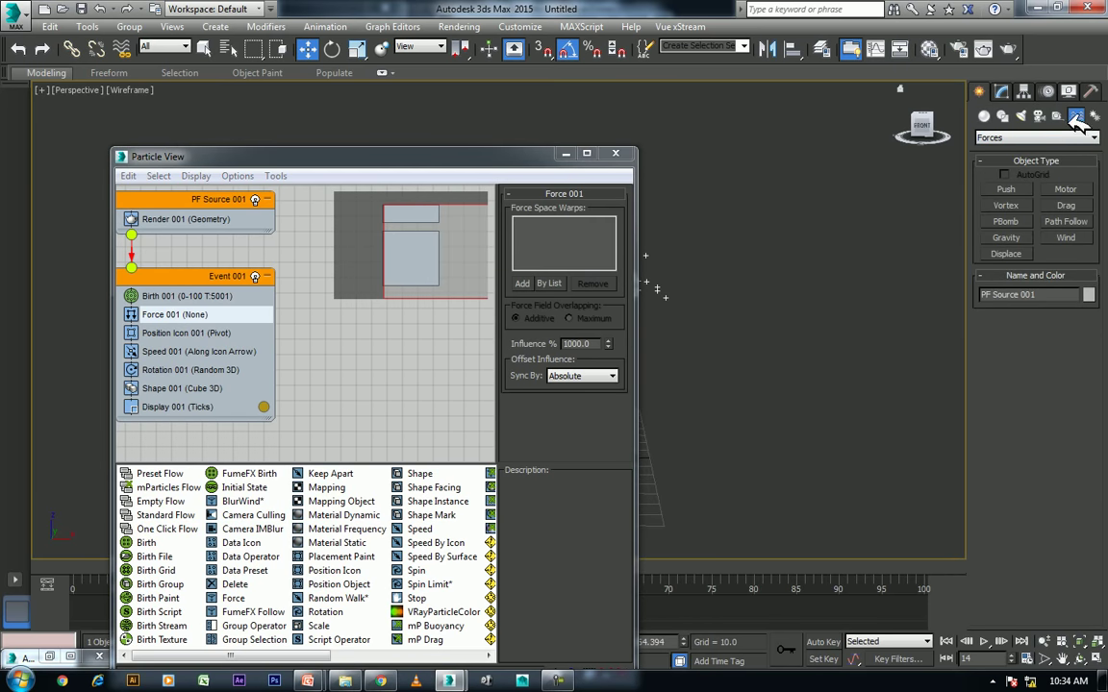
click(1006, 237)
click(567, 154)
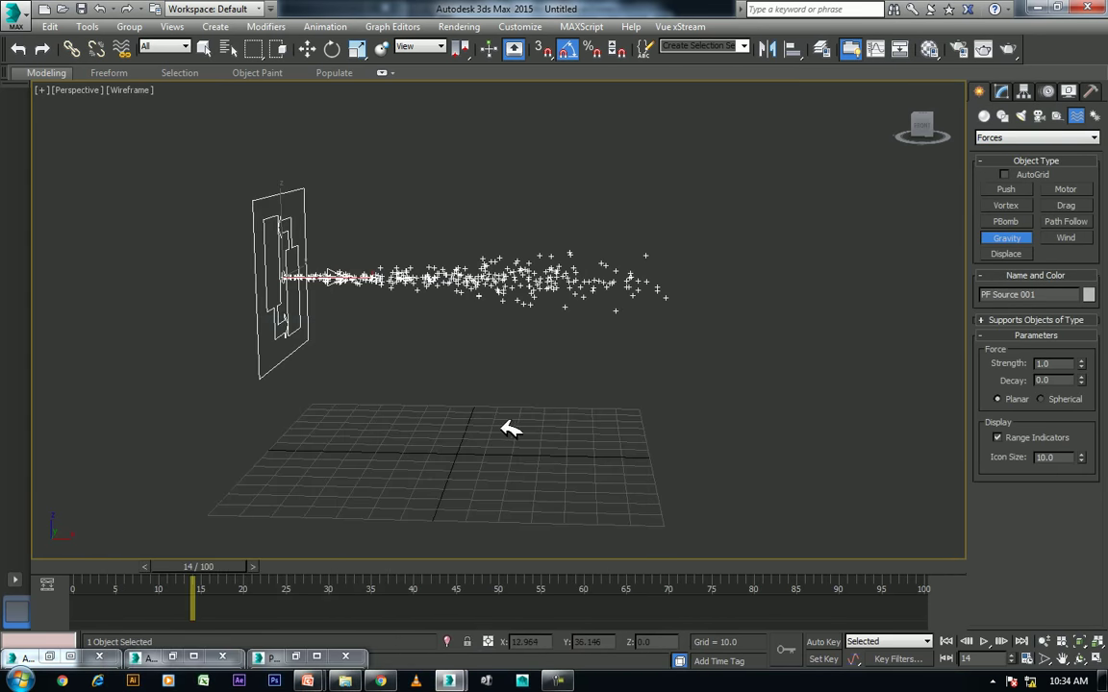
- Draw Gravity001, flip it 180°, and centre it on the particle stream in Top view
drag(502, 429, 548, 439)
right_click(548, 439)
key(e)
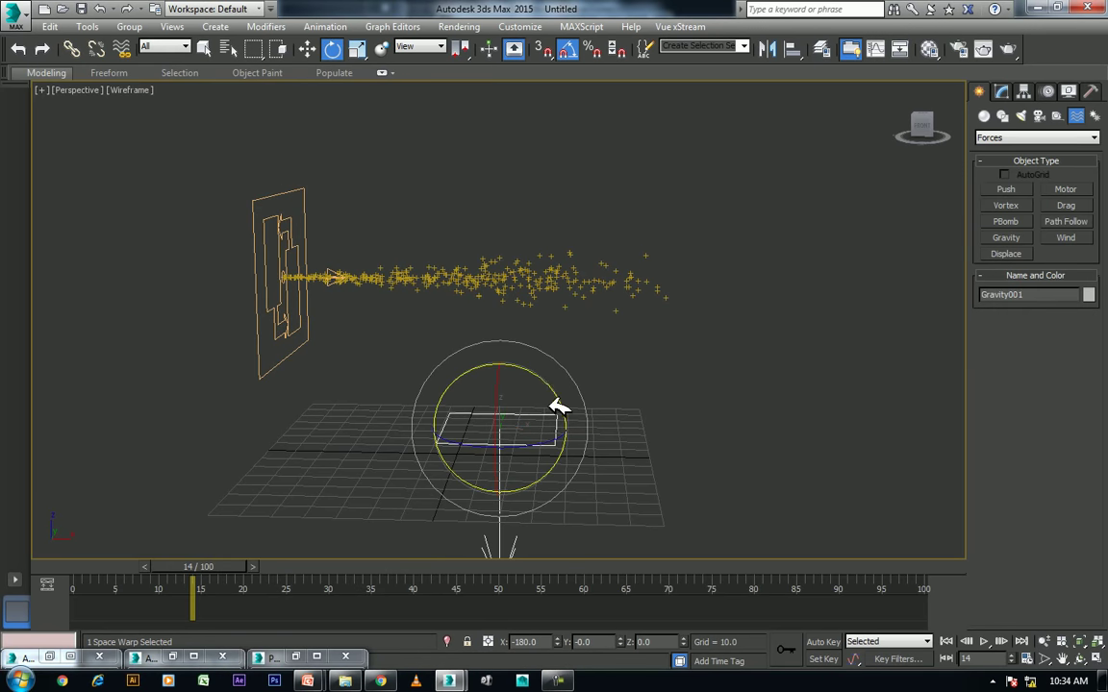
drag(542, 373, 563, 383)
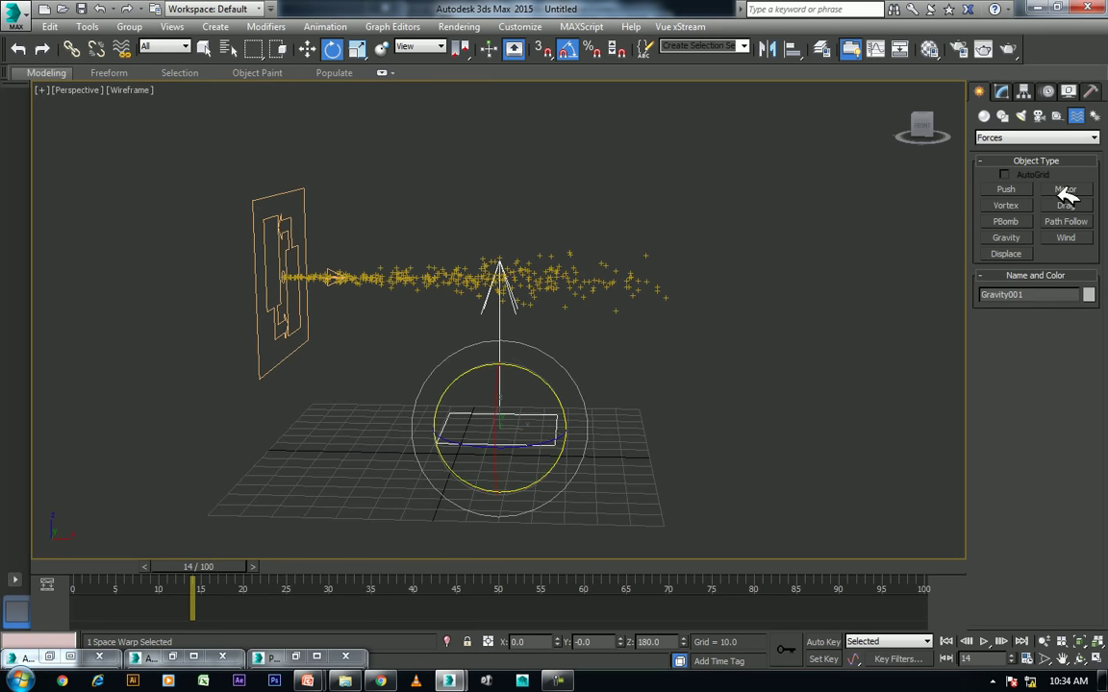
key(t)
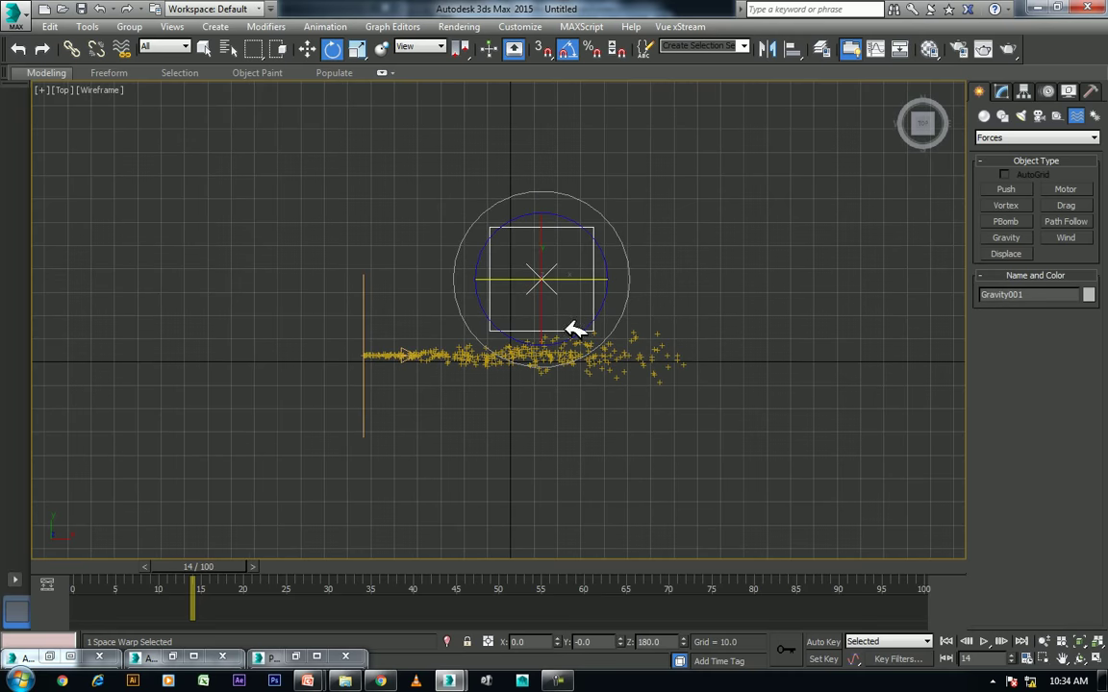
key(w)
mouse_move(559, 238)
mouse_down()
mouse_move(562, 319)
mouse_move(563, 302)
mouse_up()
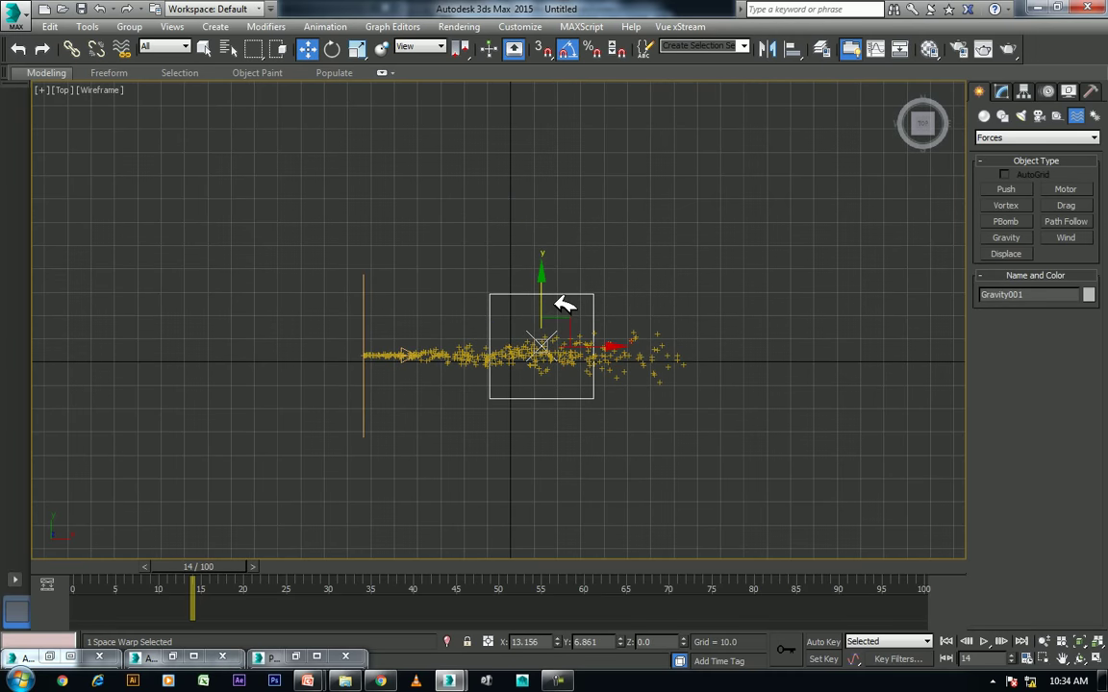
middle_drag(563, 302, 556, 319)
- Draw a Vortex force around the stream in Left view, then orbit the Perspective view
click(1010, 207)
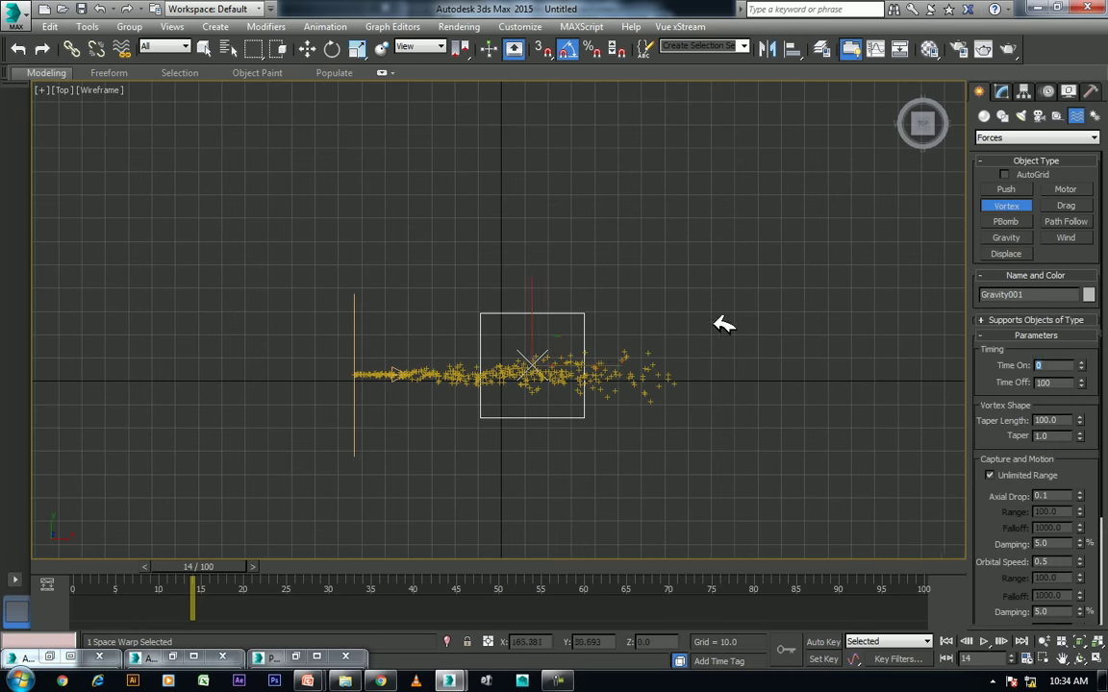
key(f)
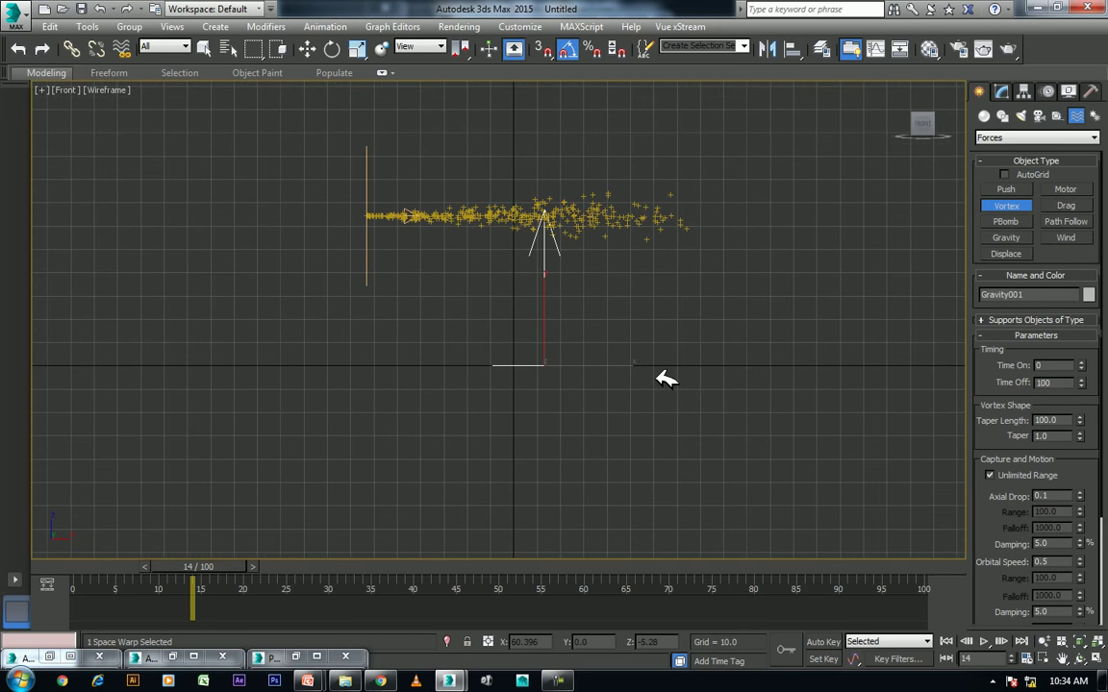
key(l)
drag(491, 291, 495, 346)
right_click(510, 346)
key(p)
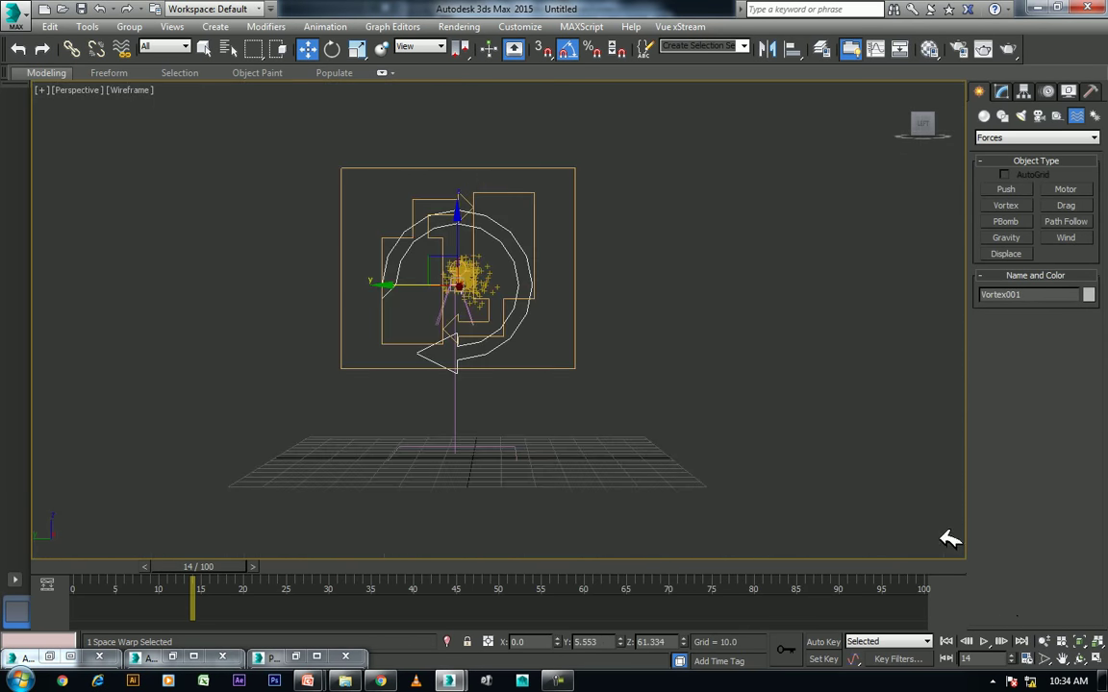
click(1079, 660)
drag(507, 327, 494, 324)
click(551, 452)
key(Delete)
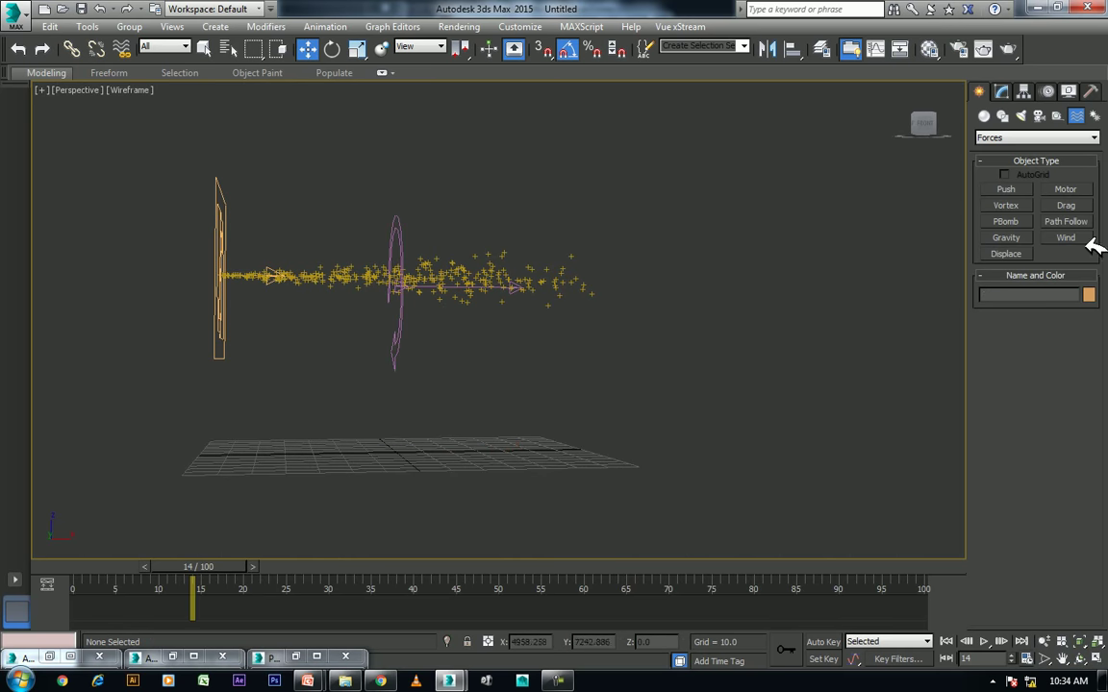
- Place a Wind force on the ground plane beneath the particle stream
click(1068, 238)
middle_drag(539, 457, 420, 484)
drag(382, 475, 415, 507)
key(w)
key(Delete)
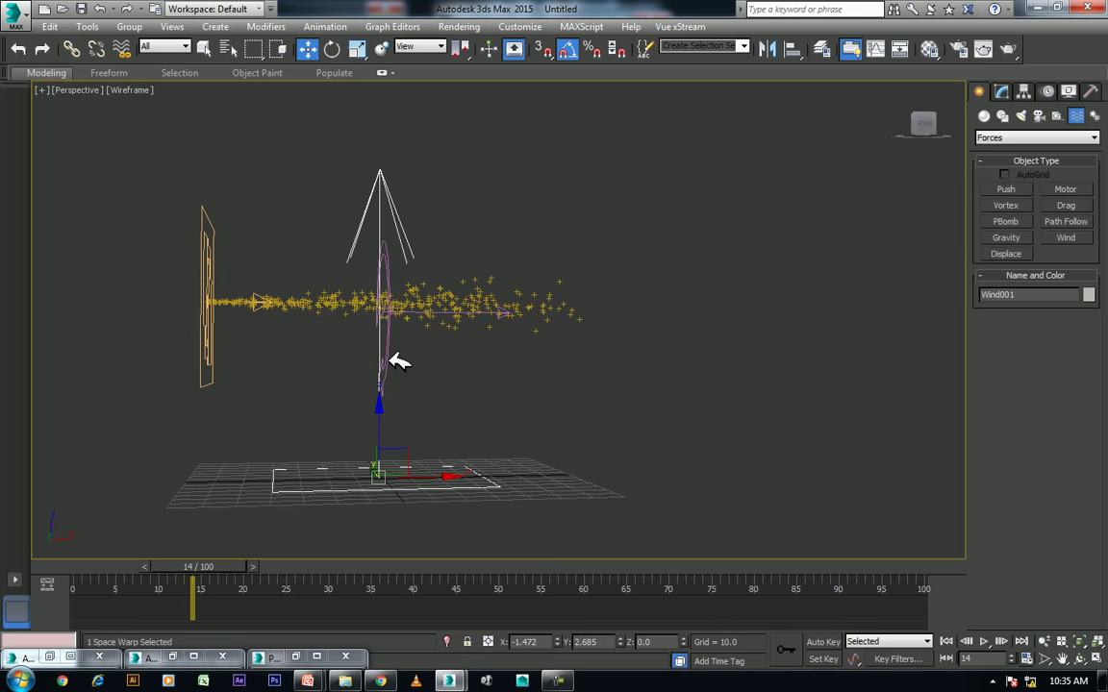
- Move Vortex001 left along X next to the emitter
click(464, 314)
mouse_move(459, 314)
mouse_down()
mouse_move(297, 309)
mouse_move(324, 309)
mouse_up()
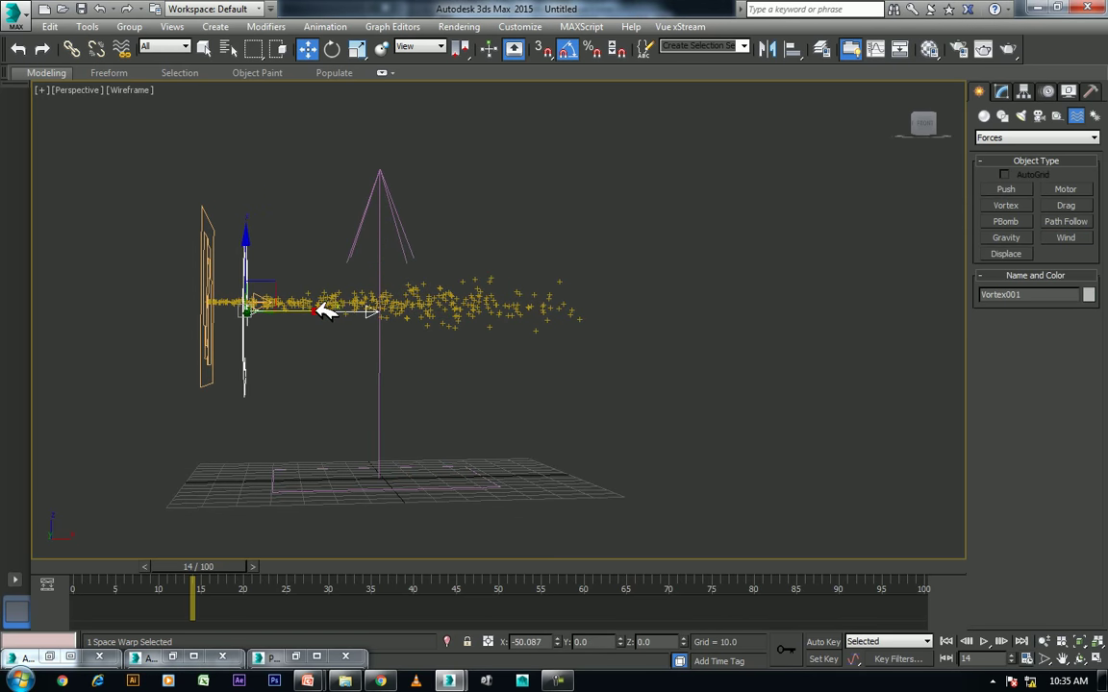
key(r)
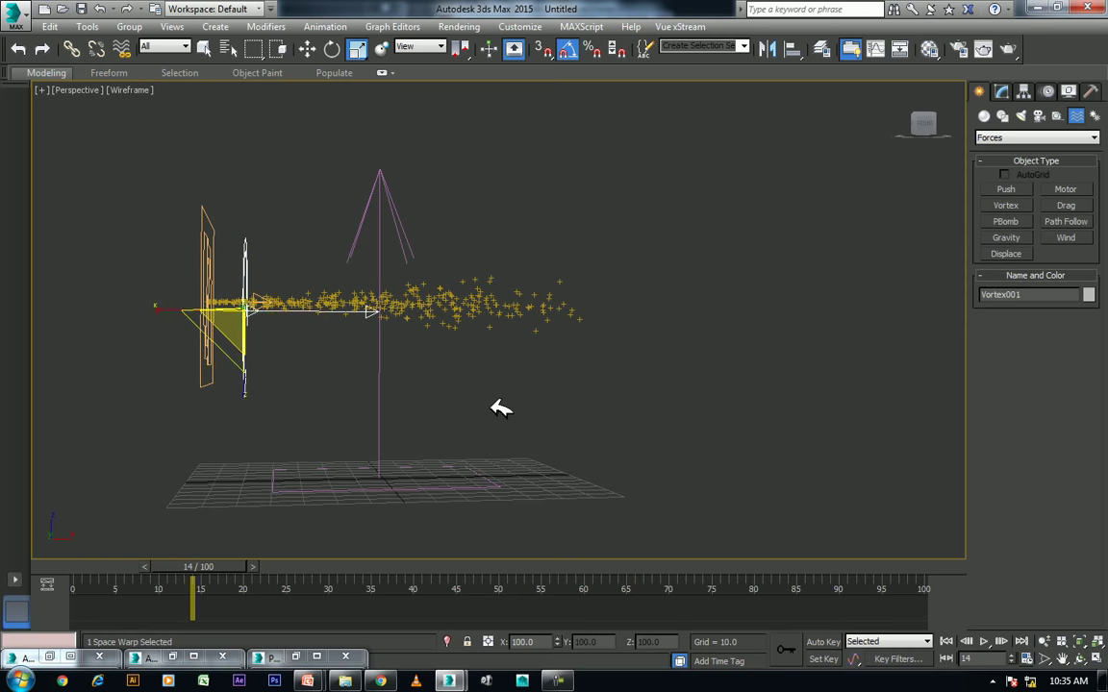
middle_drag(502, 408, 586, 403)
key(t)
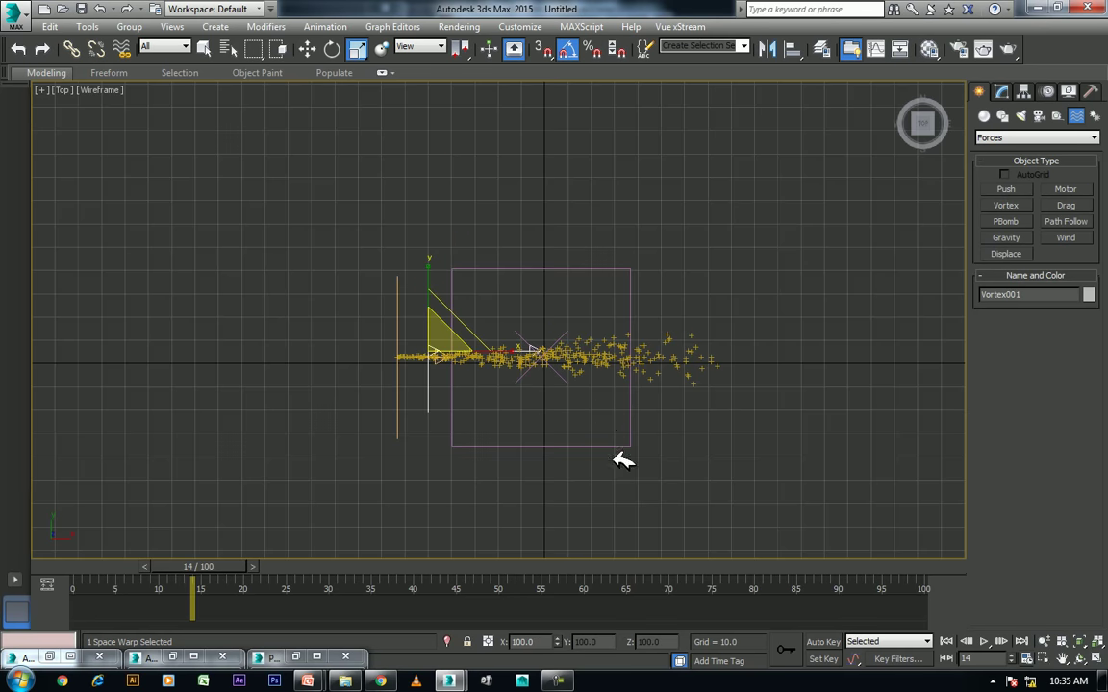
key(p)
click(1081, 660)
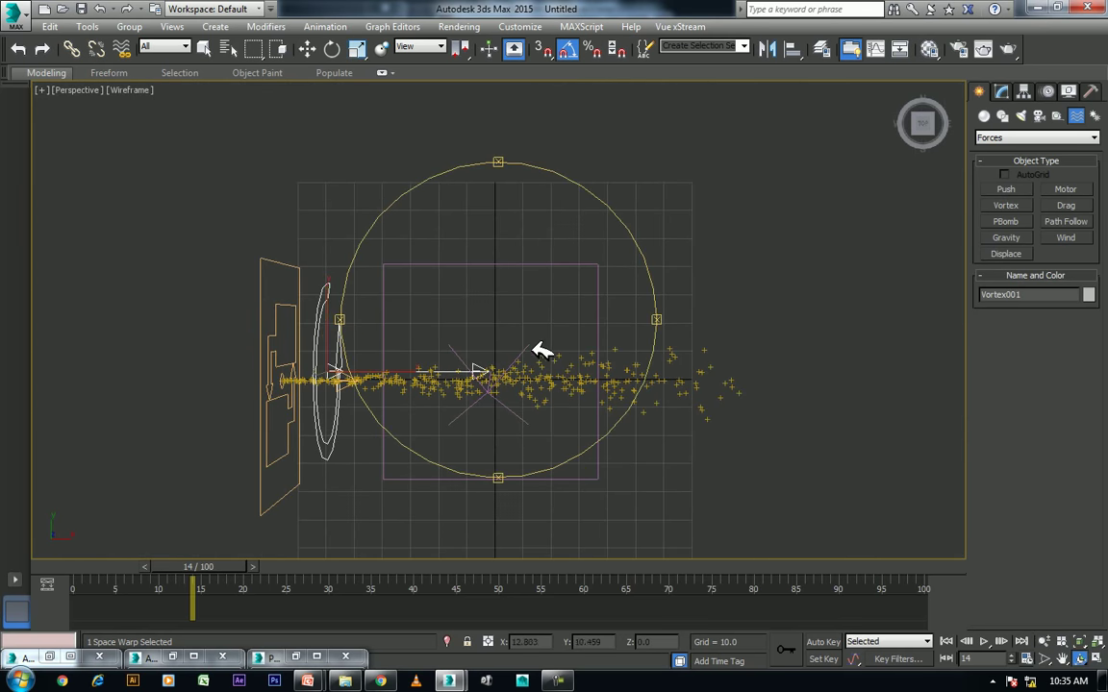
drag(551, 354, 510, 347)
- Select Wind001 and show its parameters in the Modify panel
key(r)
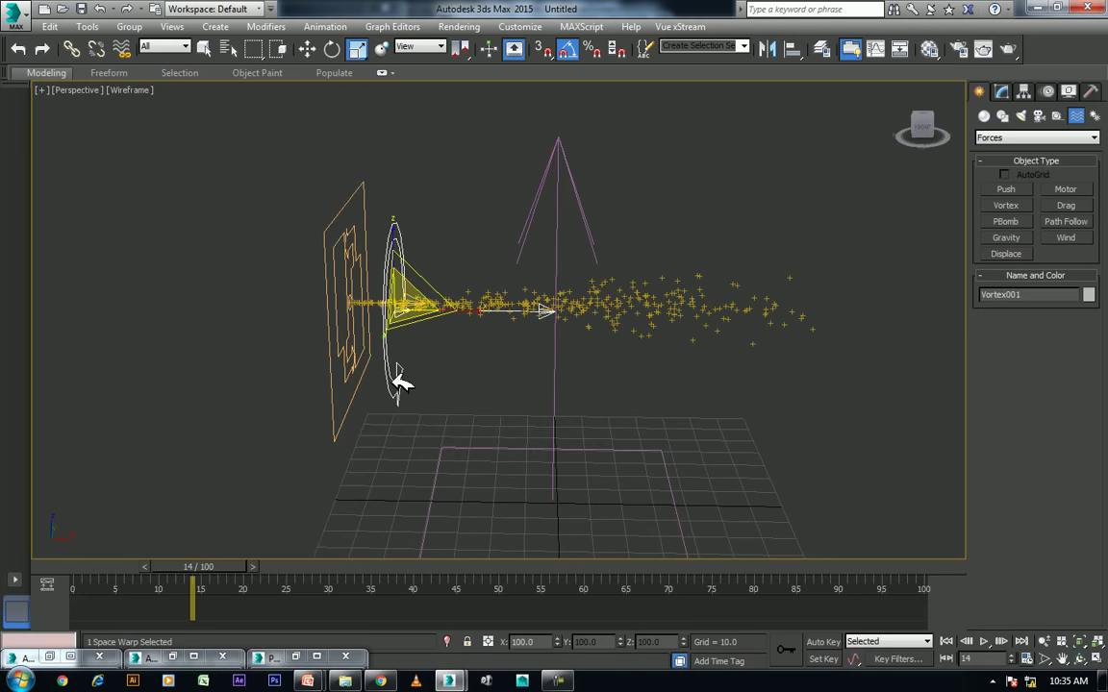
key(w)
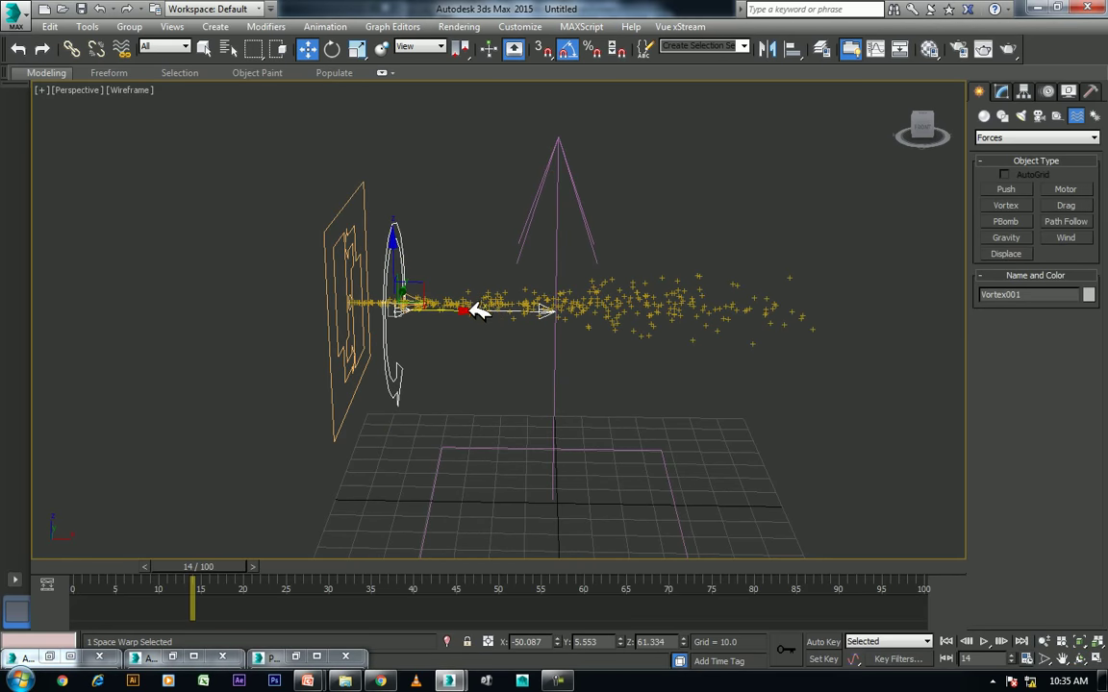
click(544, 481)
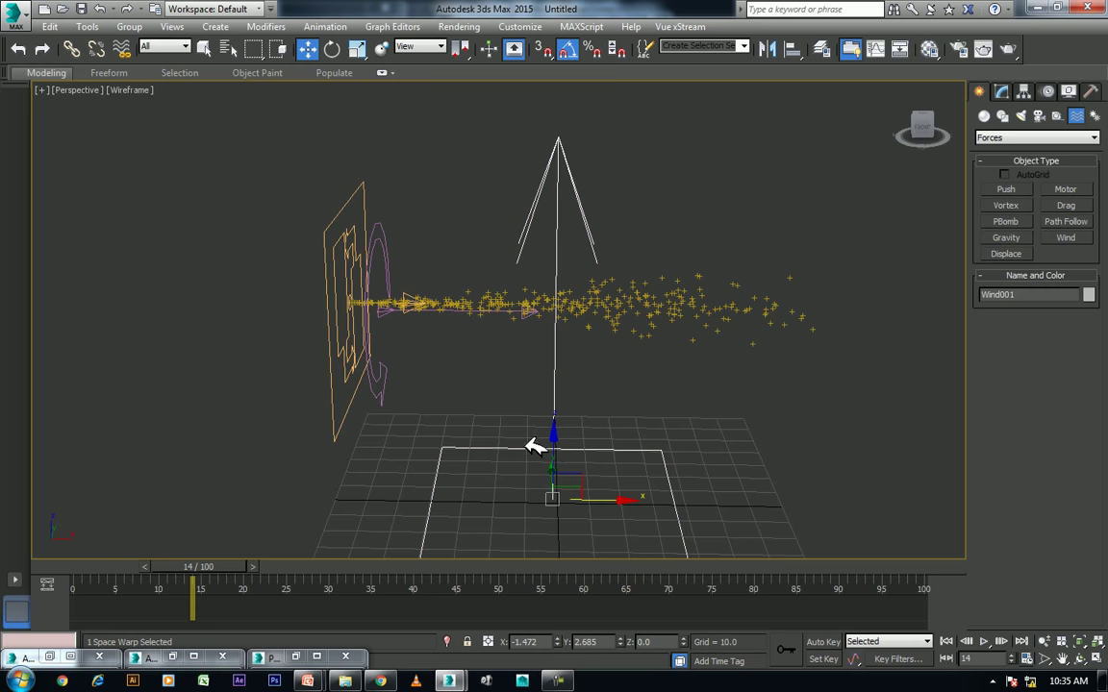
click(1002, 91)
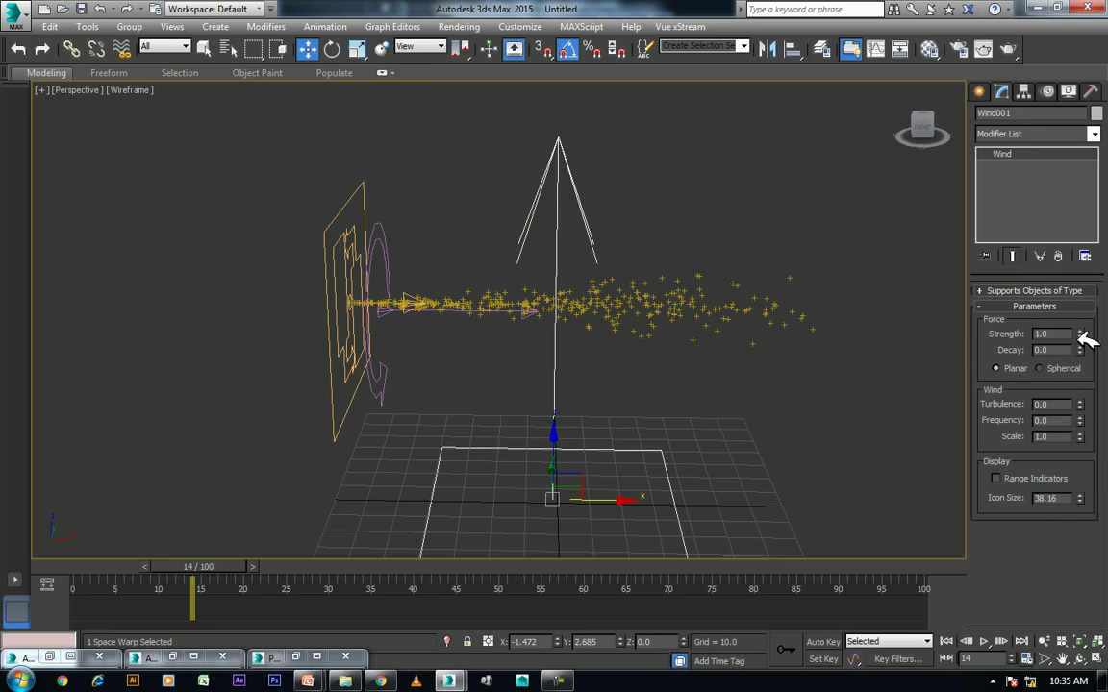
- Review Wind001's Strength, Turbulence and Frequency values
drag(1075, 333, 971, 329)
drag(1065, 405, 881, 384)
key(Tab)
- Select Vortex001 and set its Axial Drop Damping to 5.5
click(382, 240)
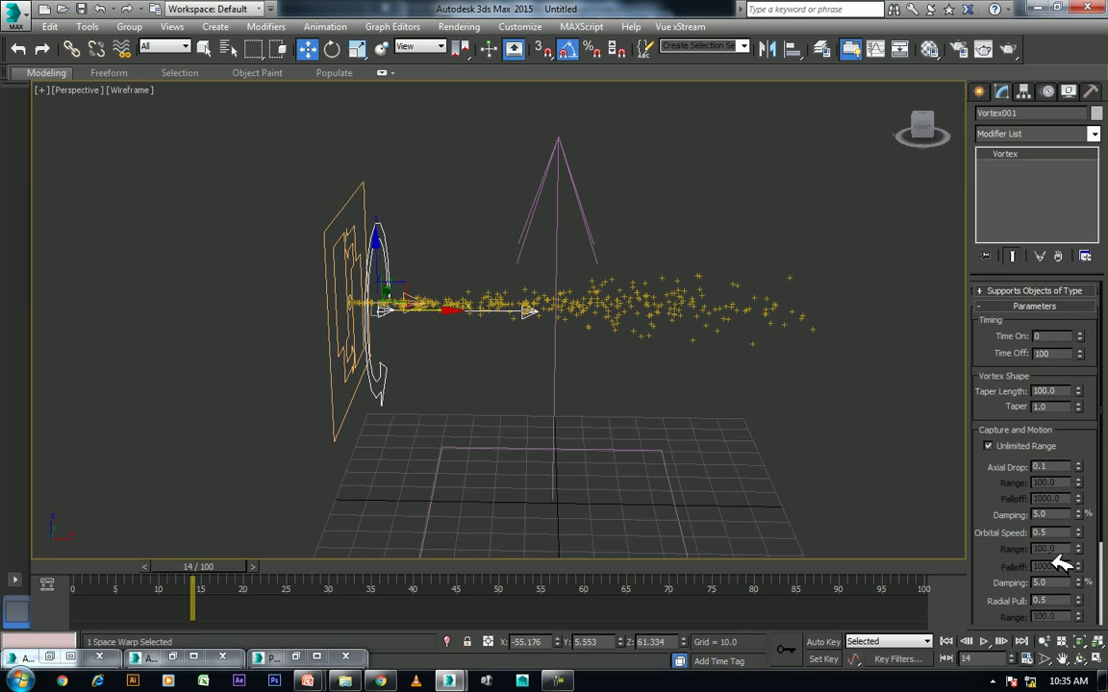
text(5.5)
key(Return)
mouse_move(490, 430)
middle_down()
mouse_move(549, 347)
mouse_move(650, 378)
middle_up()
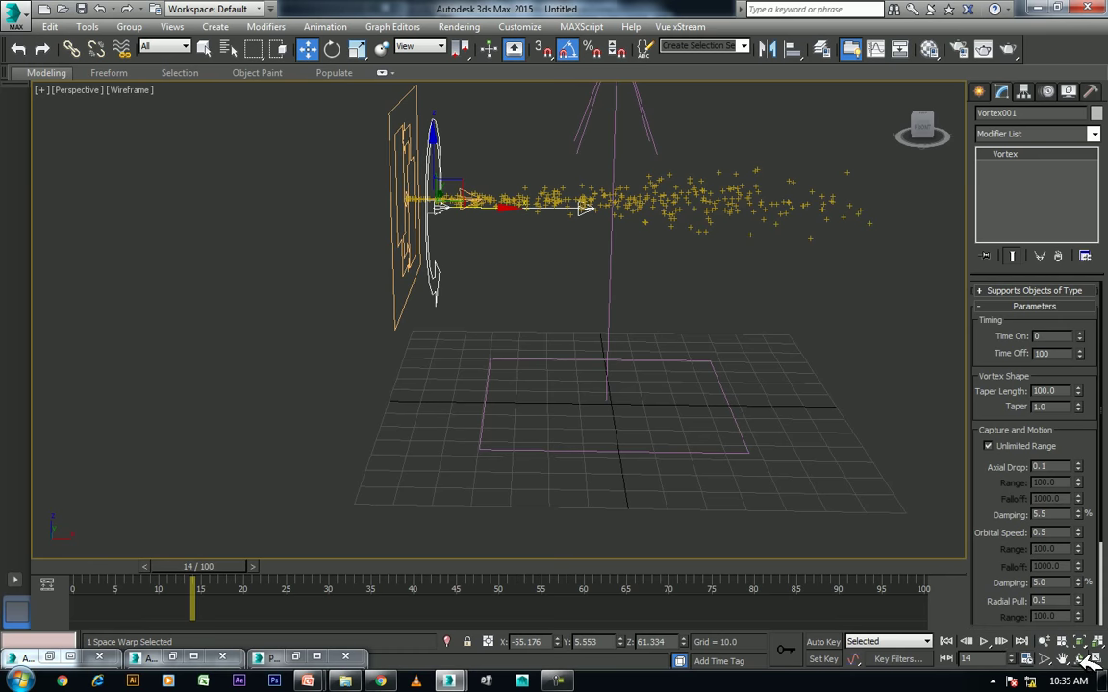
scroll(685, 416, down, 2)
scroll(630, 428, down, 2)
- In Top view, draw a FumeFX grid around the particle stream
key(t)
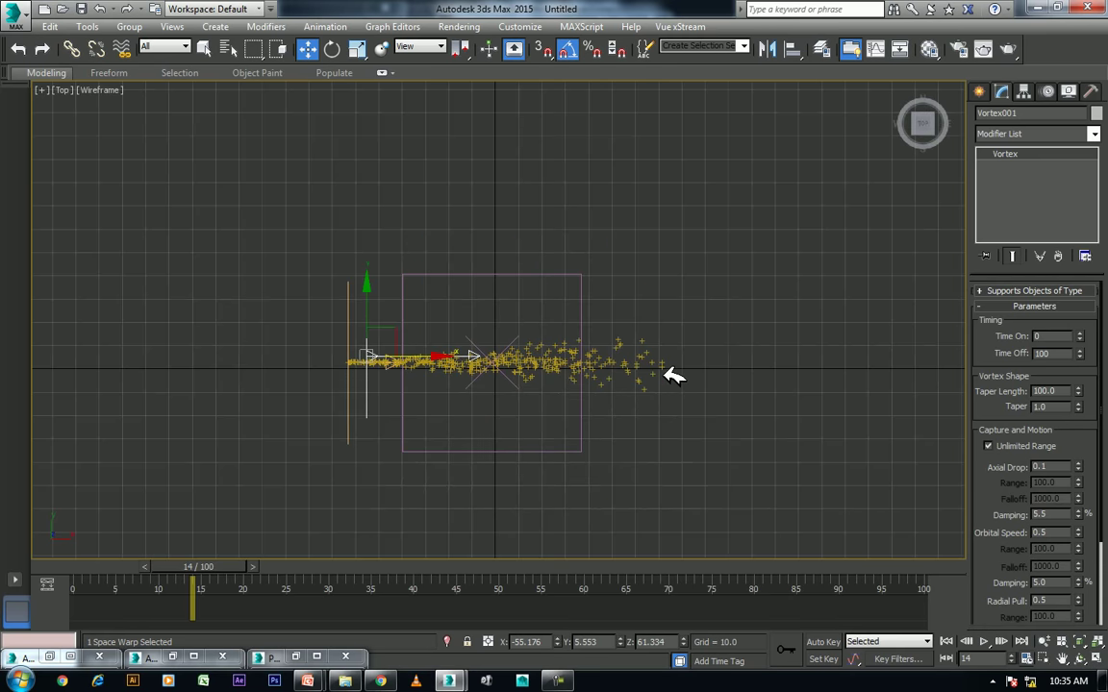
click(980, 92)
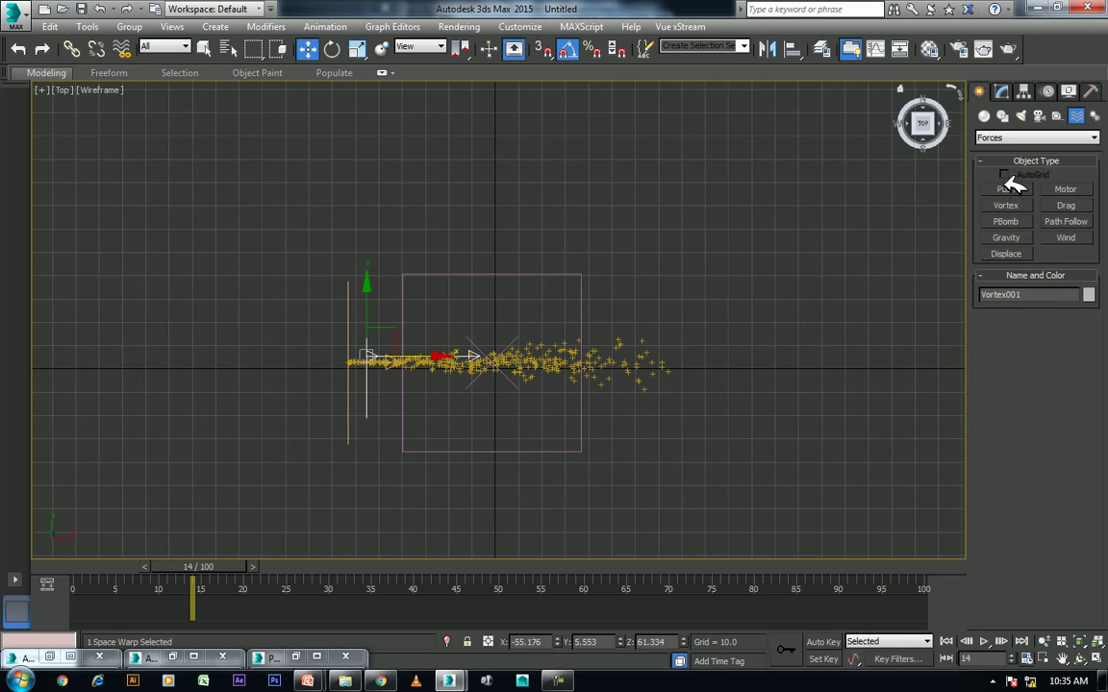
click(985, 115)
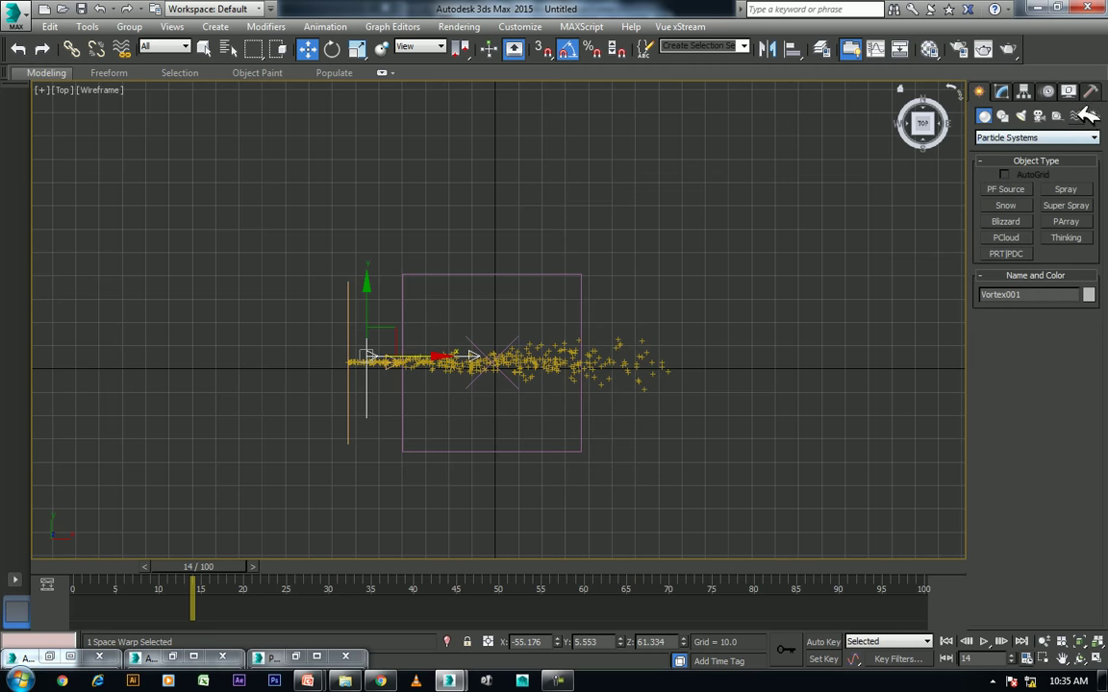
click(1005, 137)
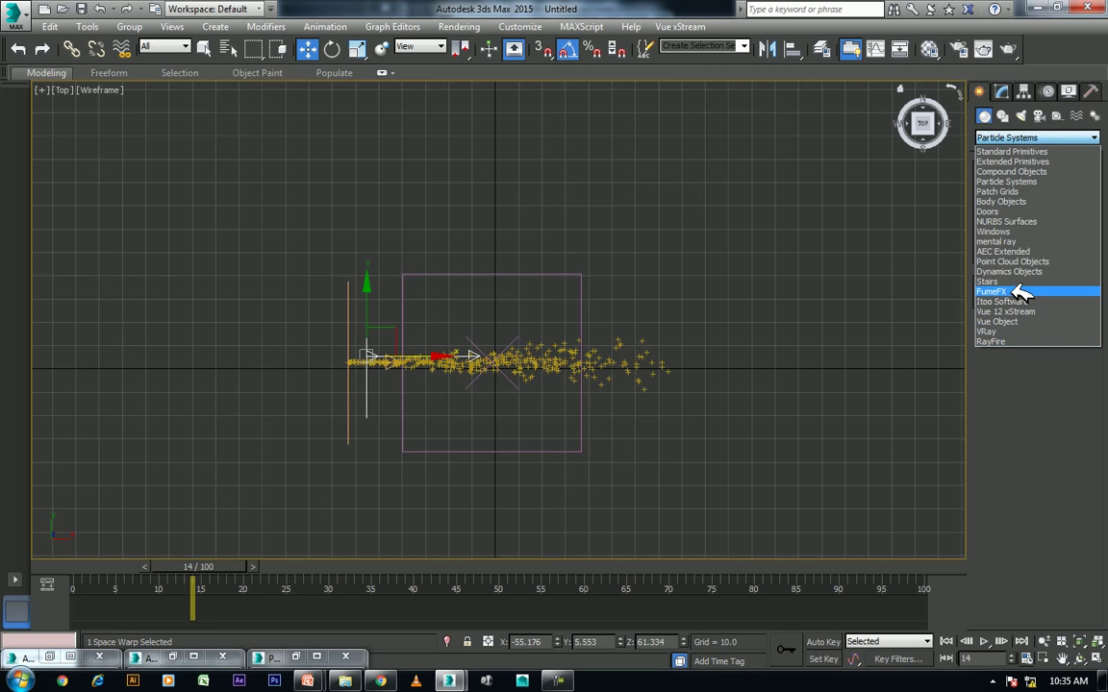
click(1015, 290)
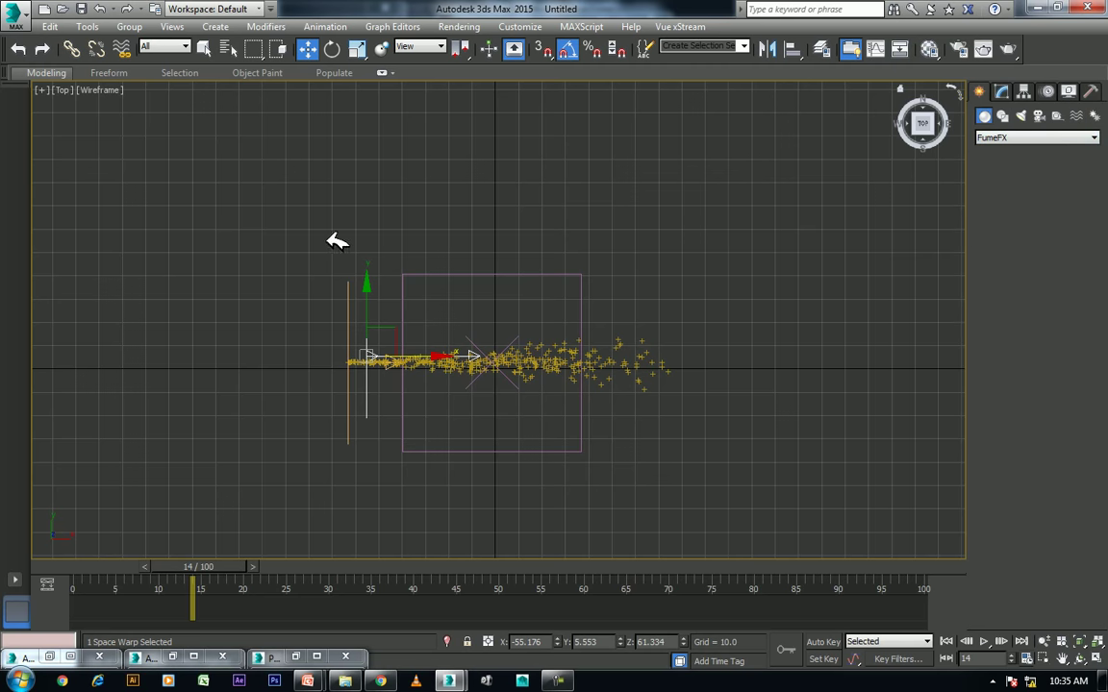
mouse_move(306, 205)
mouse_down()
mouse_move(502, 495)
mouse_move(787, 502)
mouse_up()
click(733, 311)
- Raise the FumeFX grid above the ground in the Perspective view
key(w)
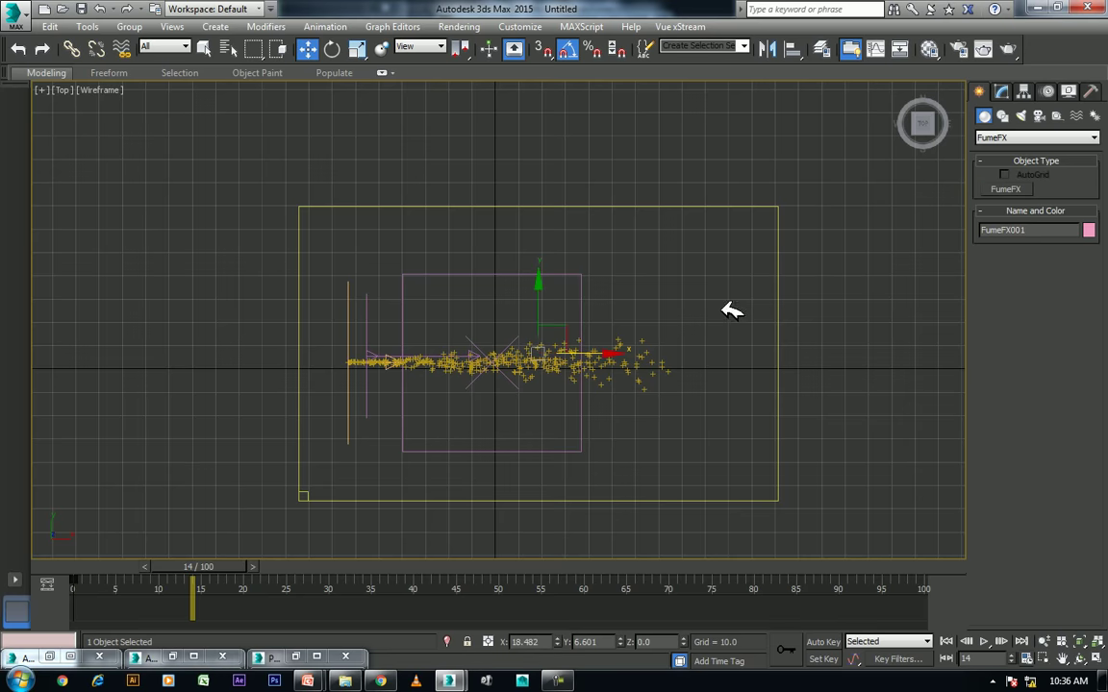
key(p)
middle_drag(662, 423, 668, 339)
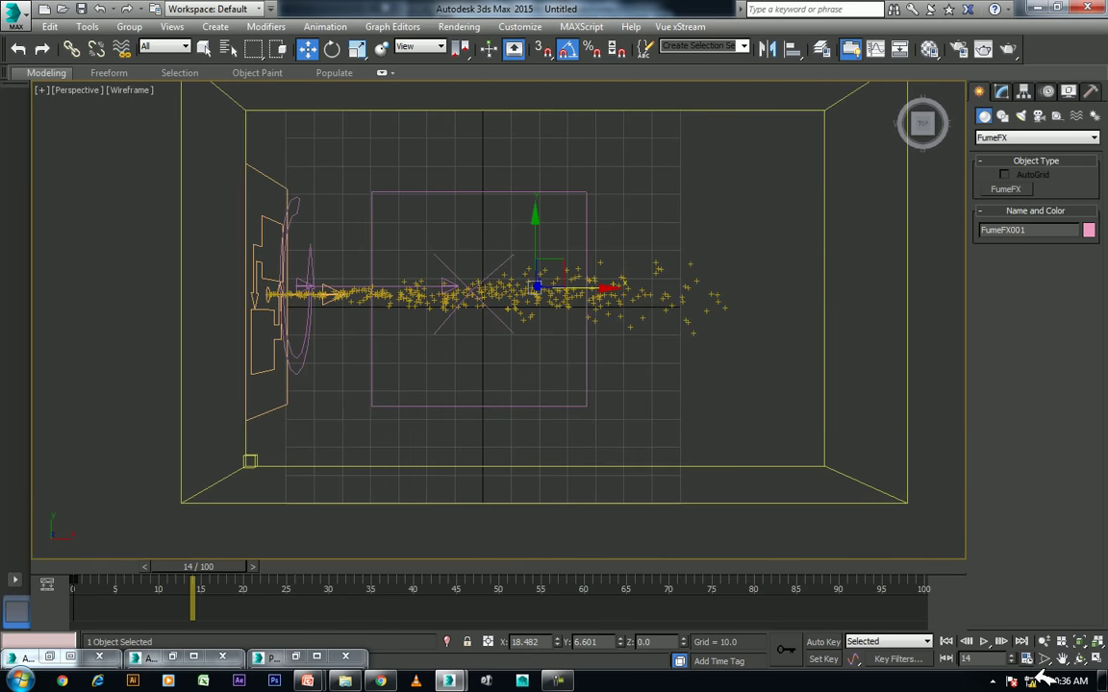
click(1082, 659)
mouse_move(556, 376)
mouse_down()
mouse_move(585, 242)
mouse_move(524, 297)
mouse_move(514, 330)
mouse_up()
right_click(514, 330)
drag(536, 371, 536, 288)
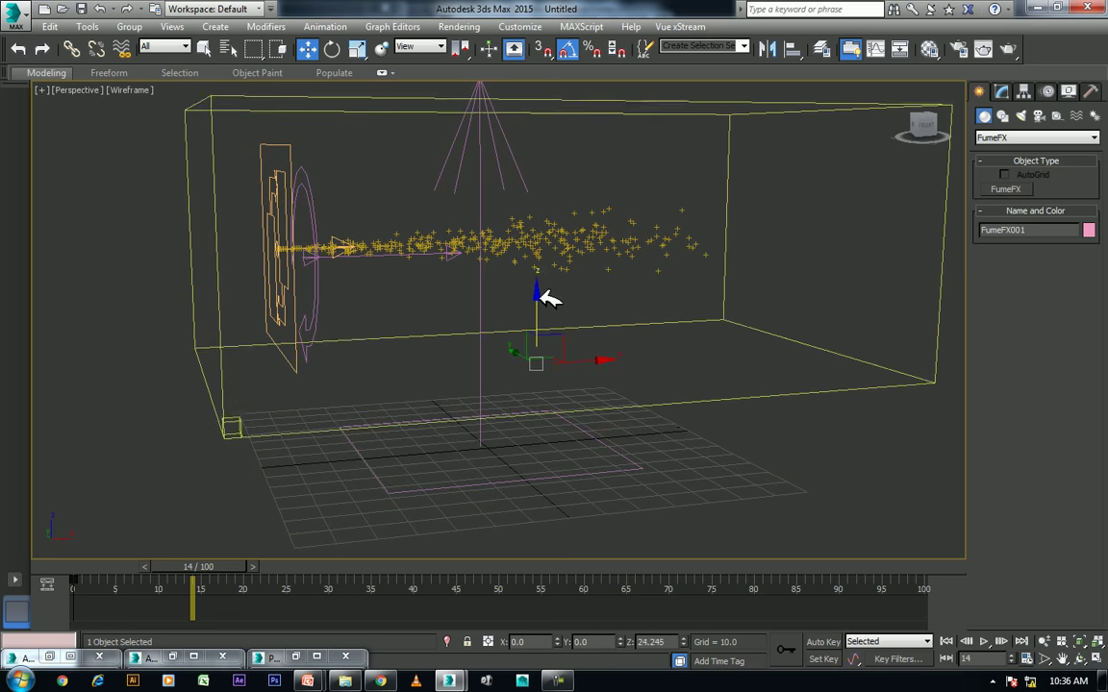
- Open the FumeFX settings window from the Modify panel and select the grid Width value
click(1002, 93)
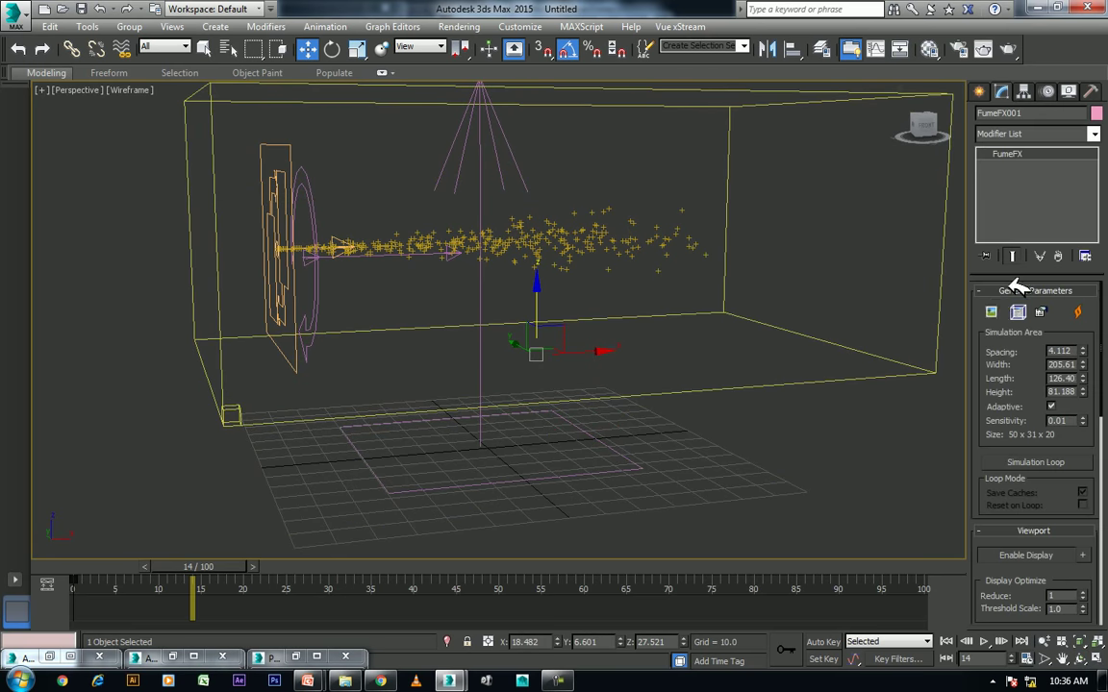
click(991, 311)
click(1018, 311)
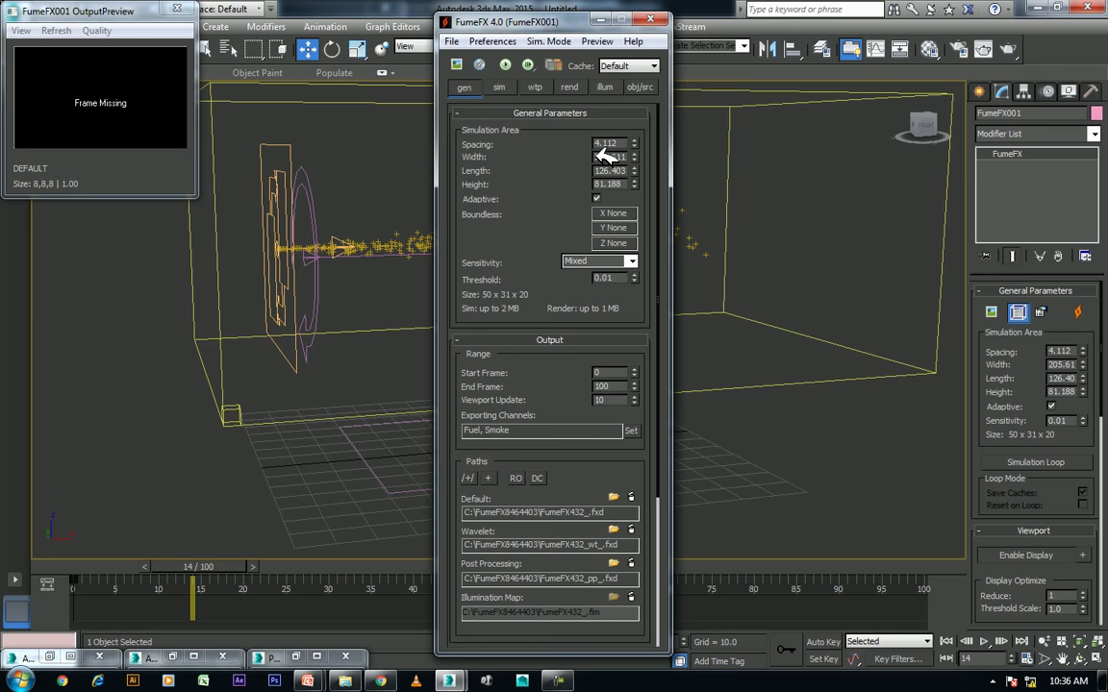
double_click(602, 156)
- Remove the Rotation and Shape operators from the emitter's particle event
click(650, 18)
click(304, 295)
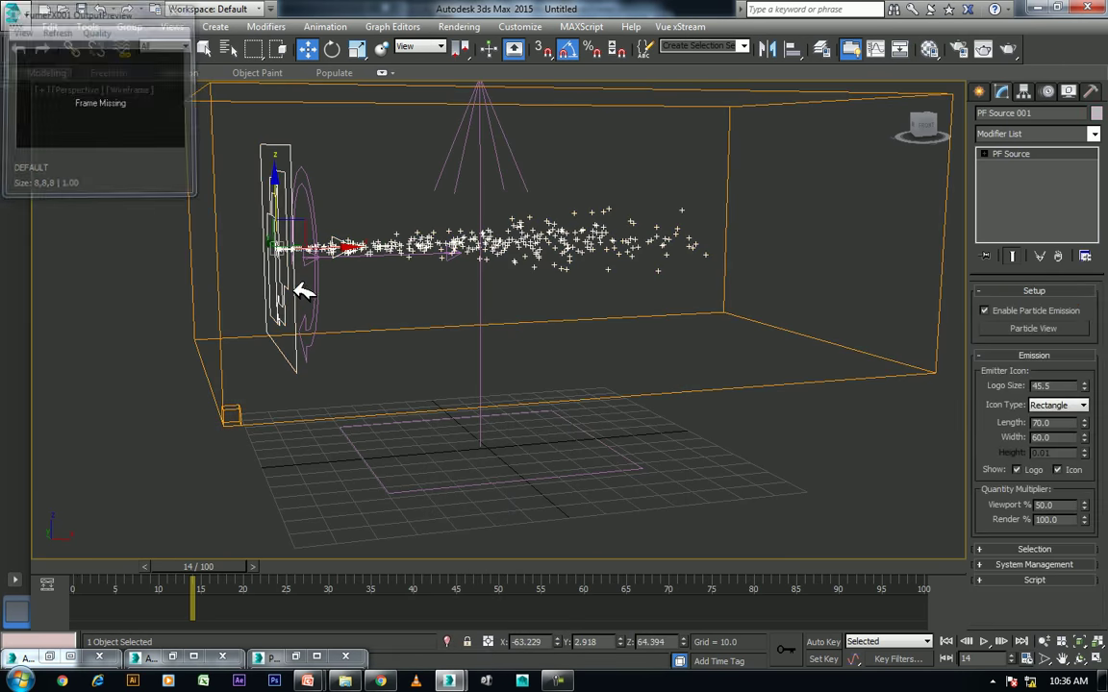
click(1048, 326)
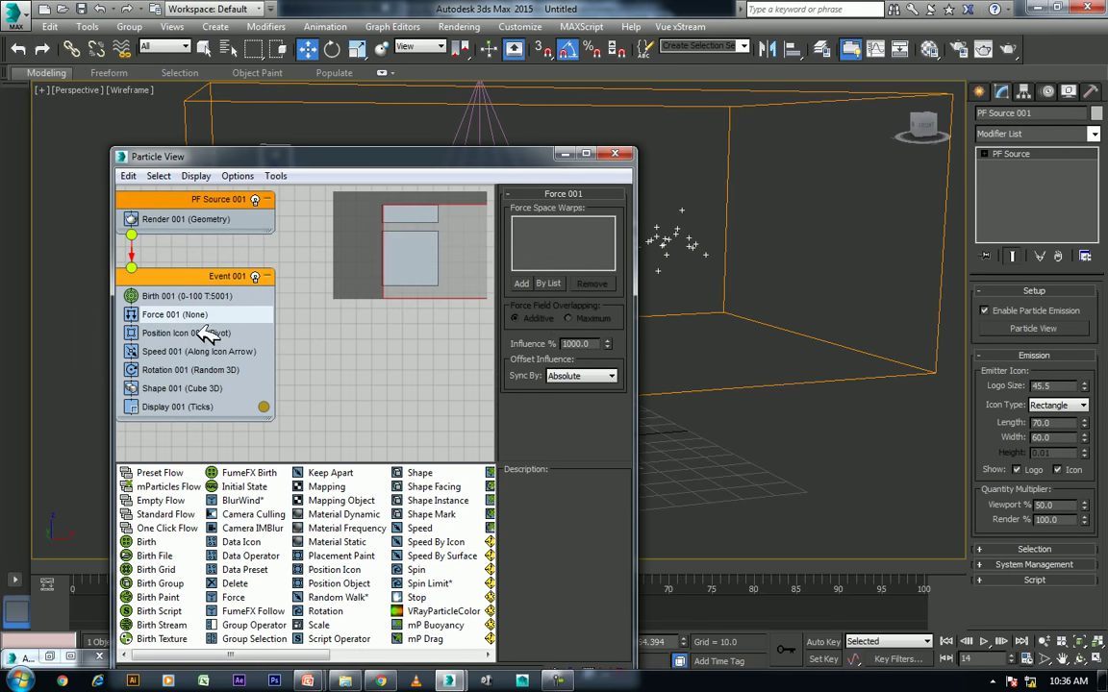
click(288, 385)
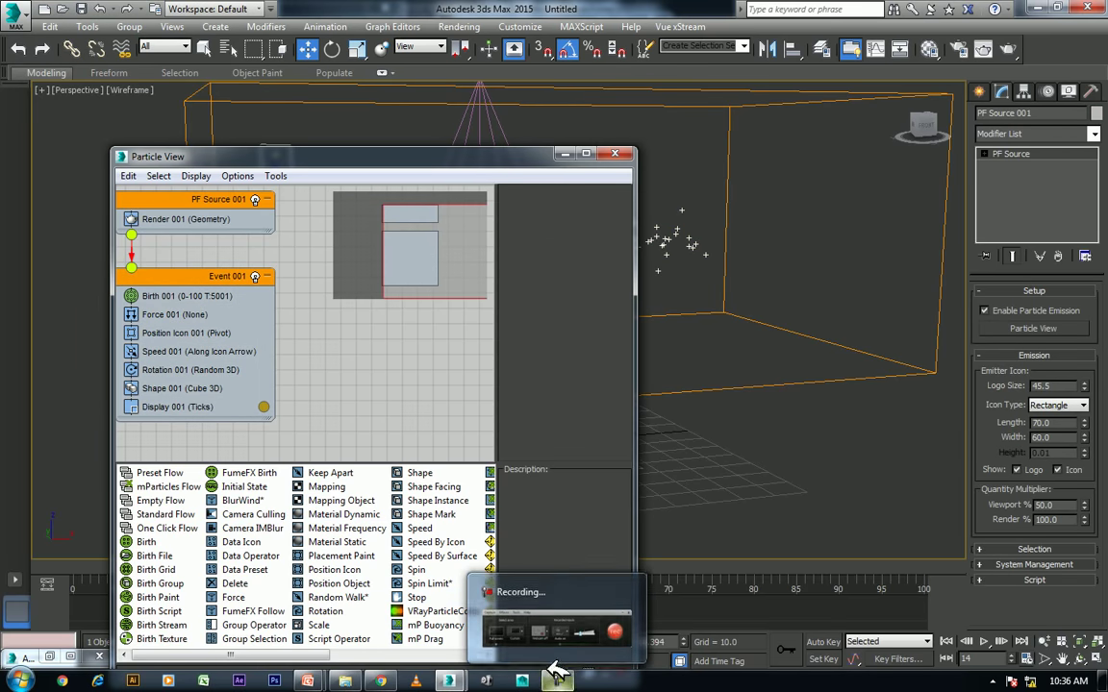
click(171, 372)
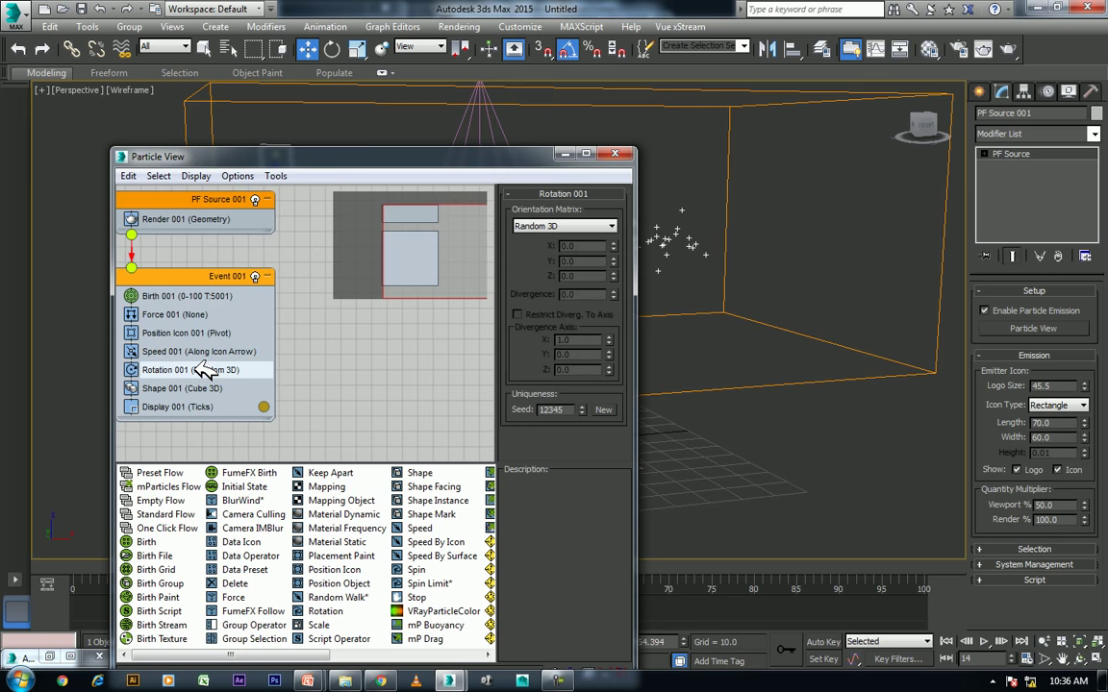
key(Delete)
click(212, 373)
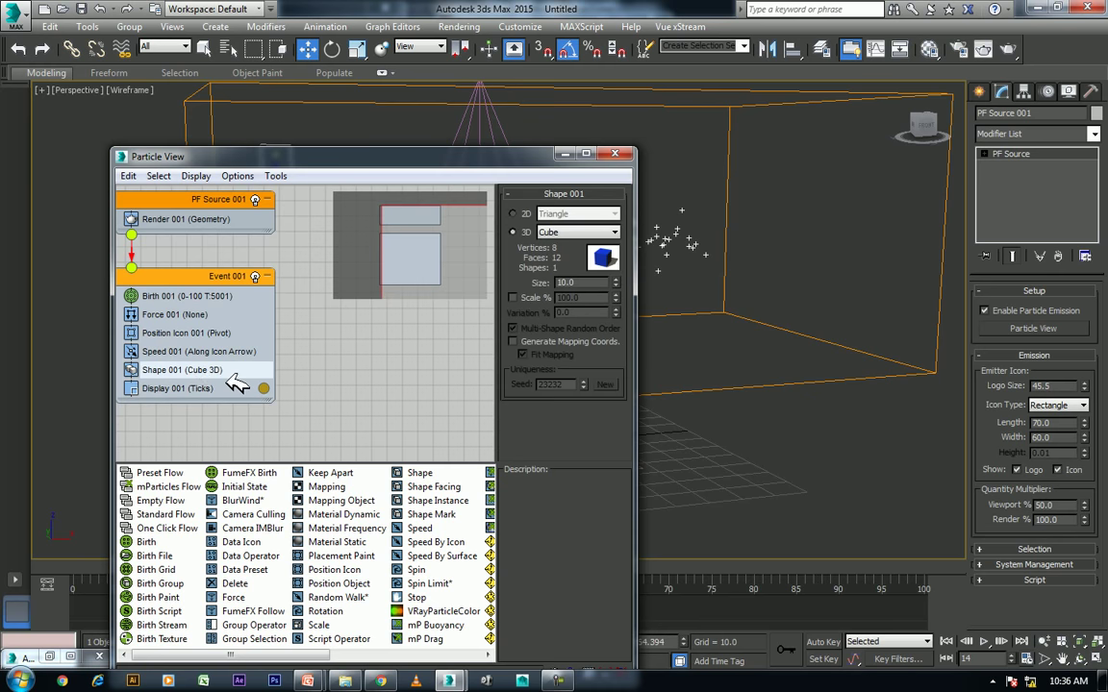
key(Delete)
- Check the Delete operator's Life Span of 10, then minimize Particle View
click(207, 372)
drag(409, 157, 645, 112)
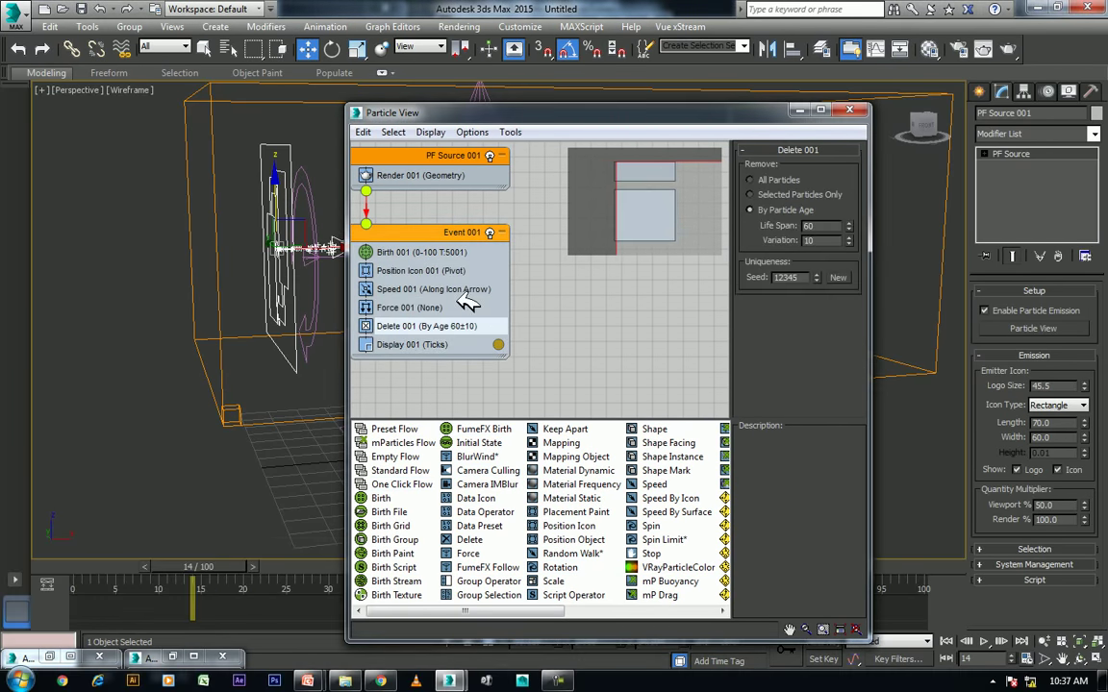
click(816, 225)
text(10)
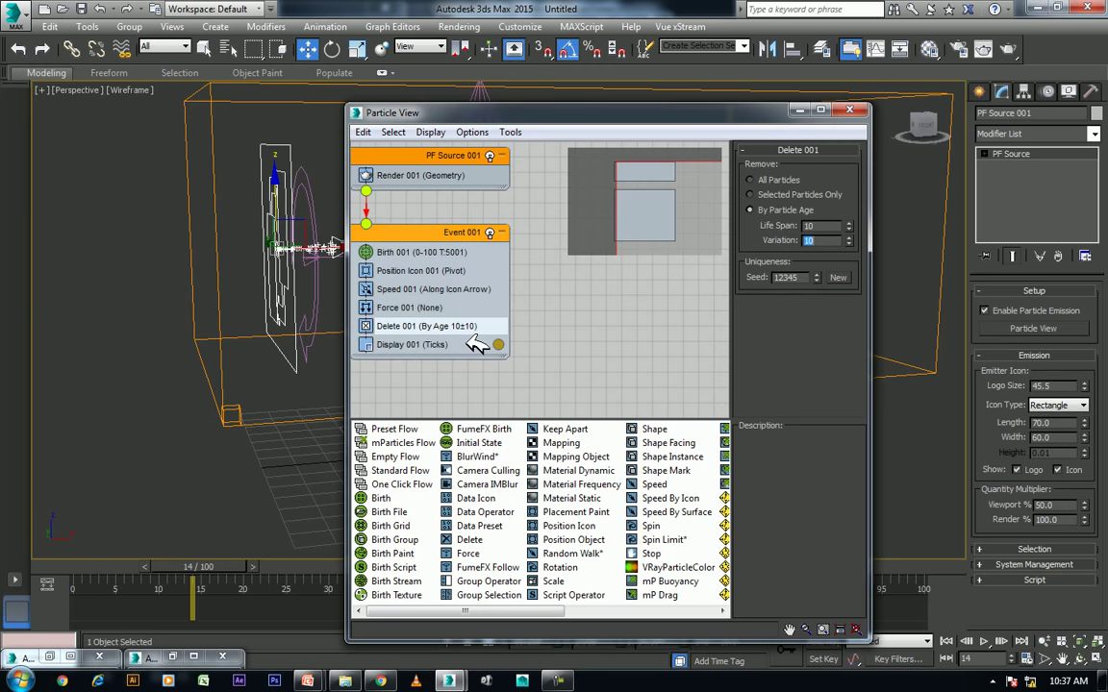
click(472, 342)
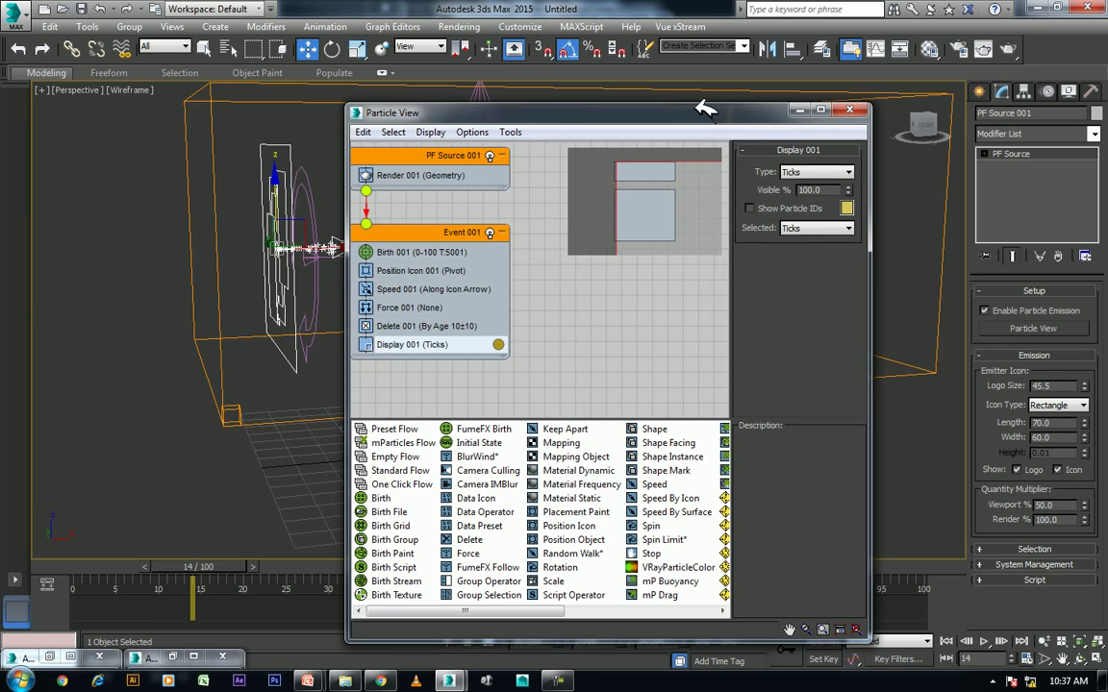
mouse_move(705, 108)
mouse_down()
mouse_move(1033, 367)
mouse_move(648, 321)
mouse_move(554, 323)
mouse_up()
click(666, 324)
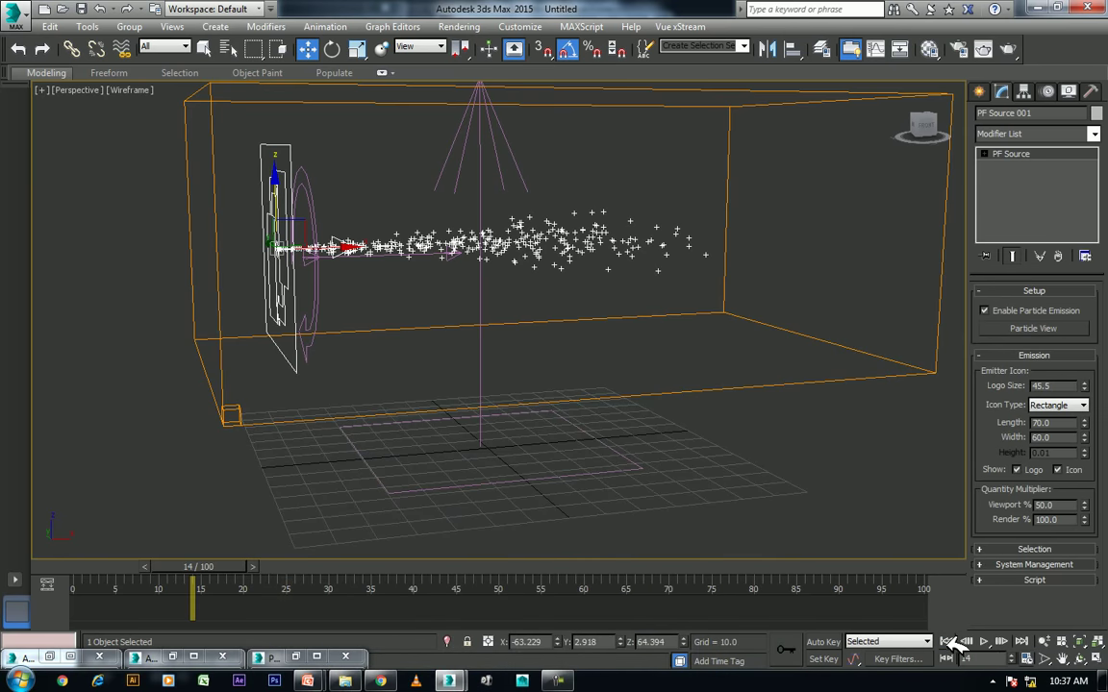
- Play the particle animation, stop it, switch to Front view and rewind to frame 0
click(983, 641)
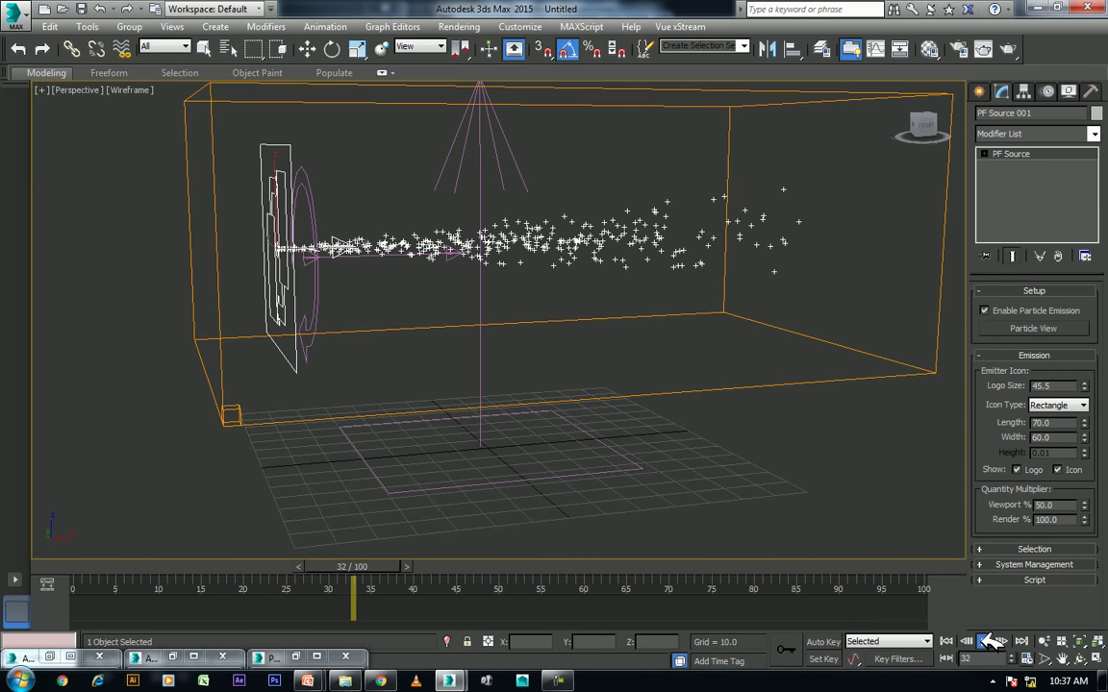
key(w)
key(f)
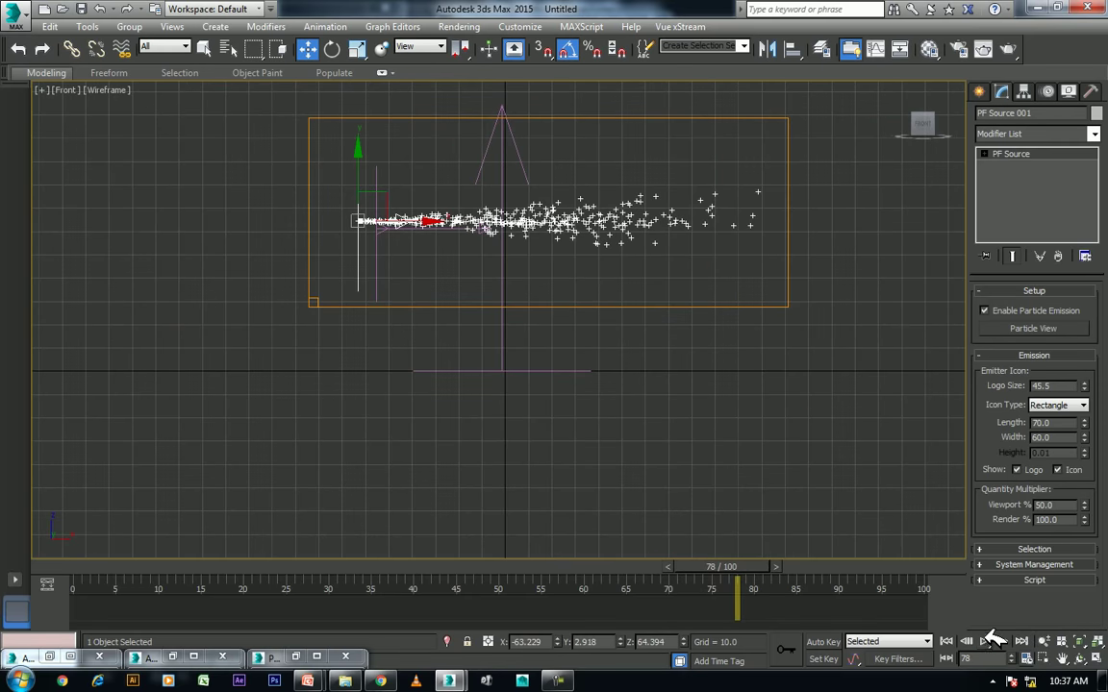
click(985, 640)
- Select FumeFX001, set its Width to 242.62 and move it right along X
click(833, 281)
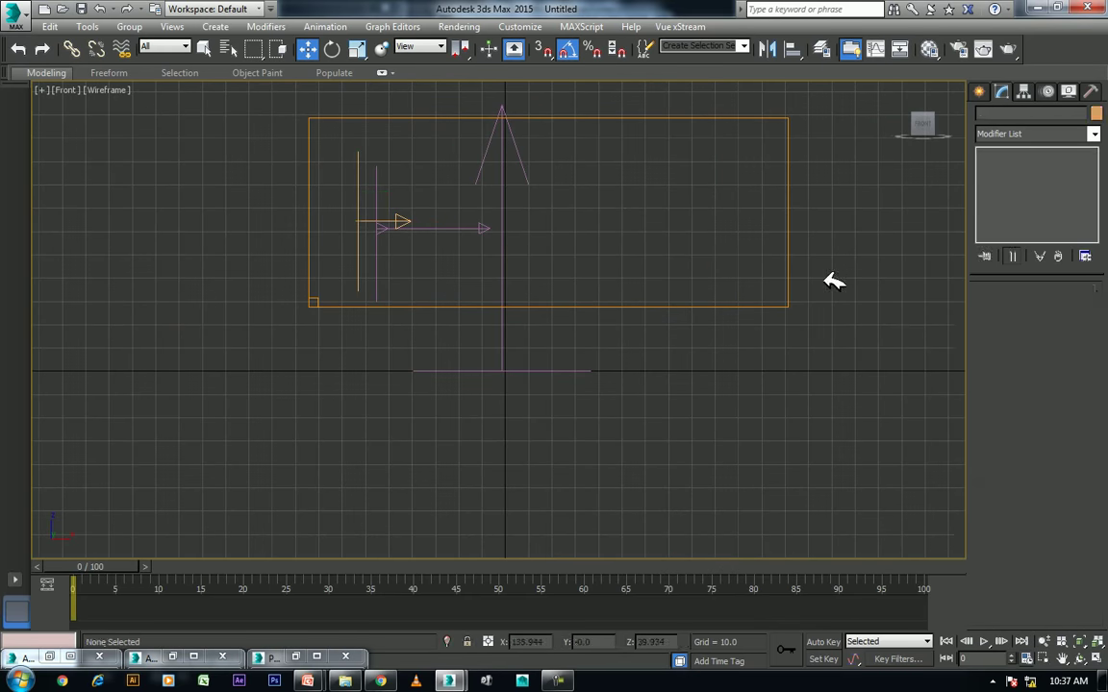
click(716, 304)
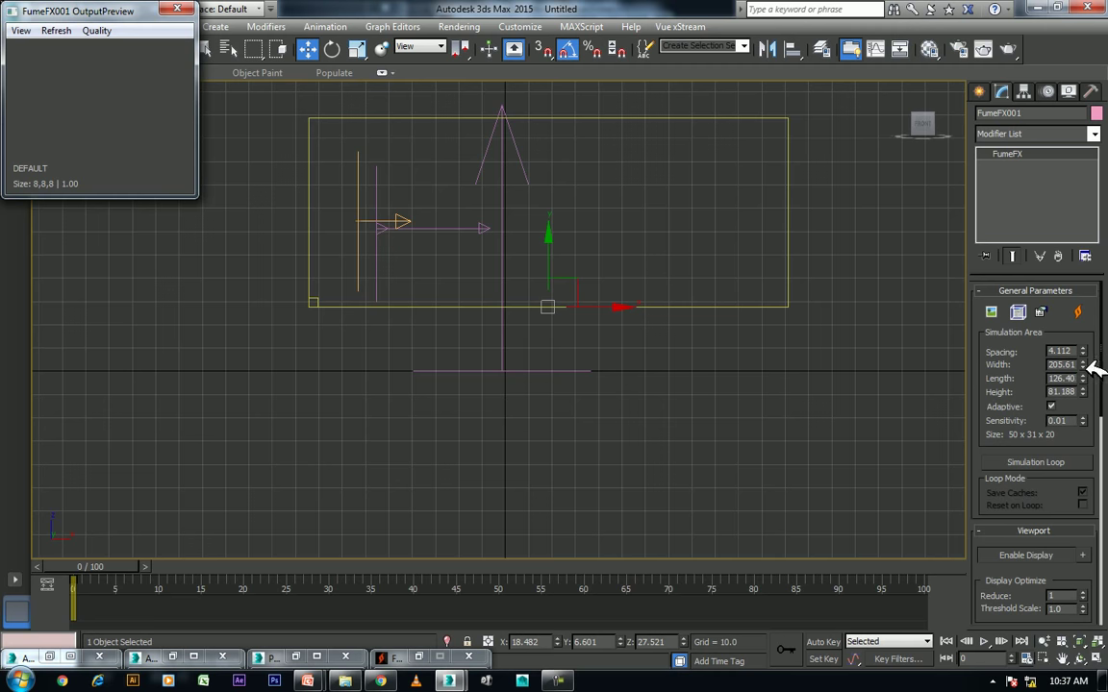
drag(1092, 358, 1090, 351)
drag(613, 316, 671, 312)
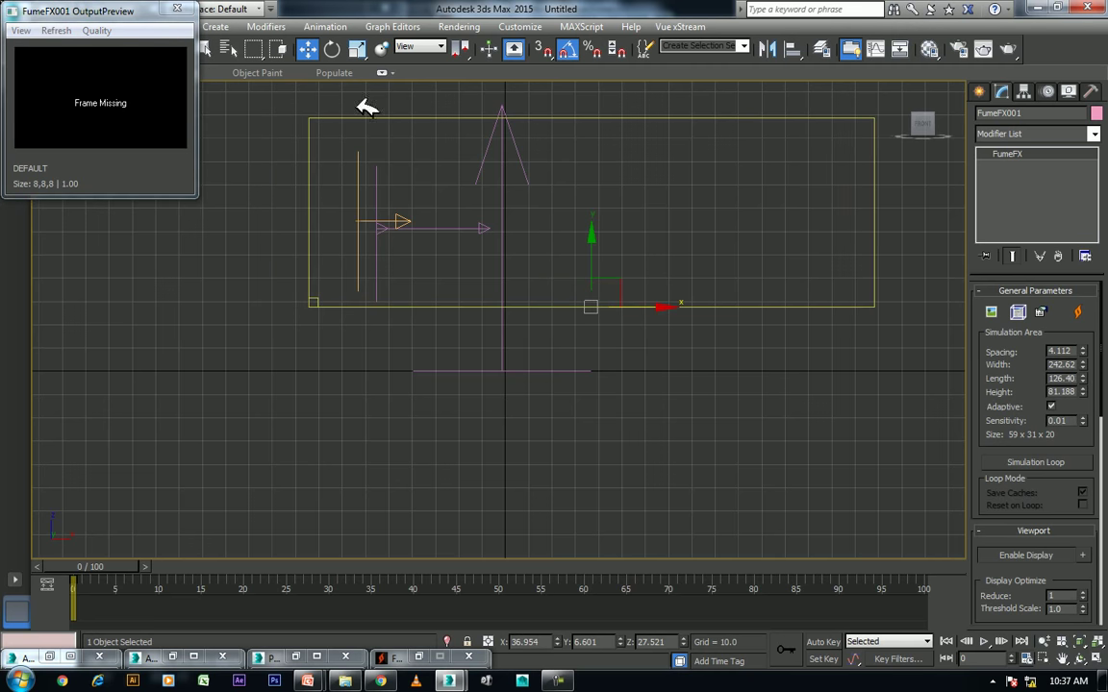
click(177, 8)
middle_drag(697, 311, 597, 377)
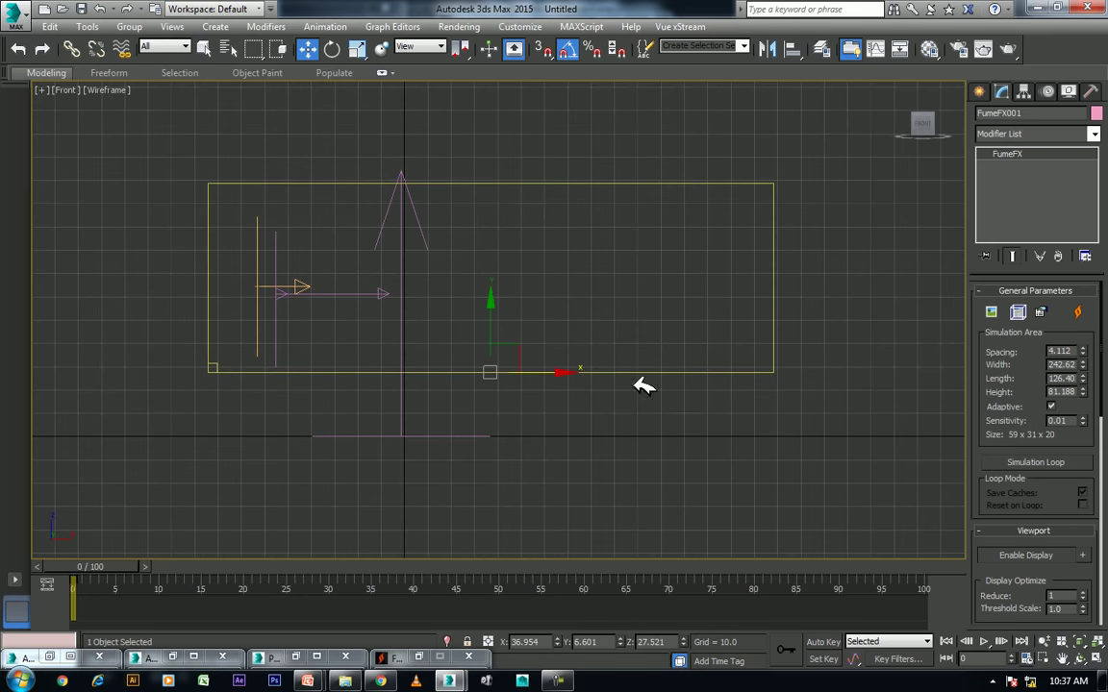
- Orbit the Perspective view around the container and reselect FumeFX001
key(p)
click(1079, 658)
mouse_move(651, 347)
mouse_down()
mouse_move(631, 366)
mouse_move(574, 371)
mouse_move(522, 401)
mouse_up()
key(w)
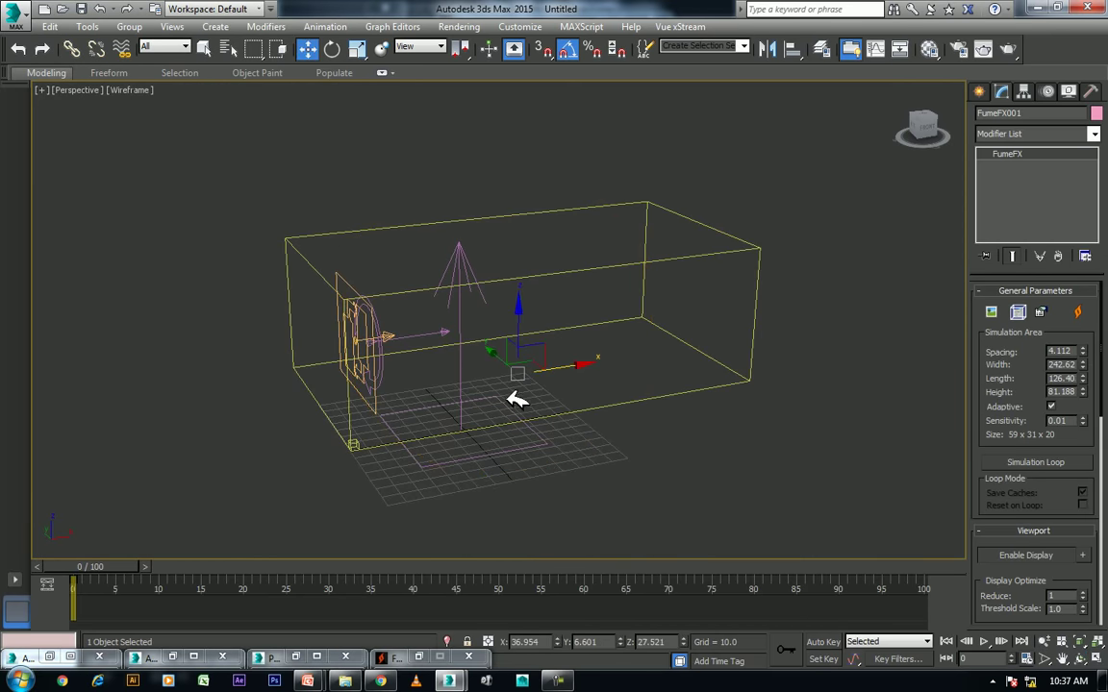
click(385, 409)
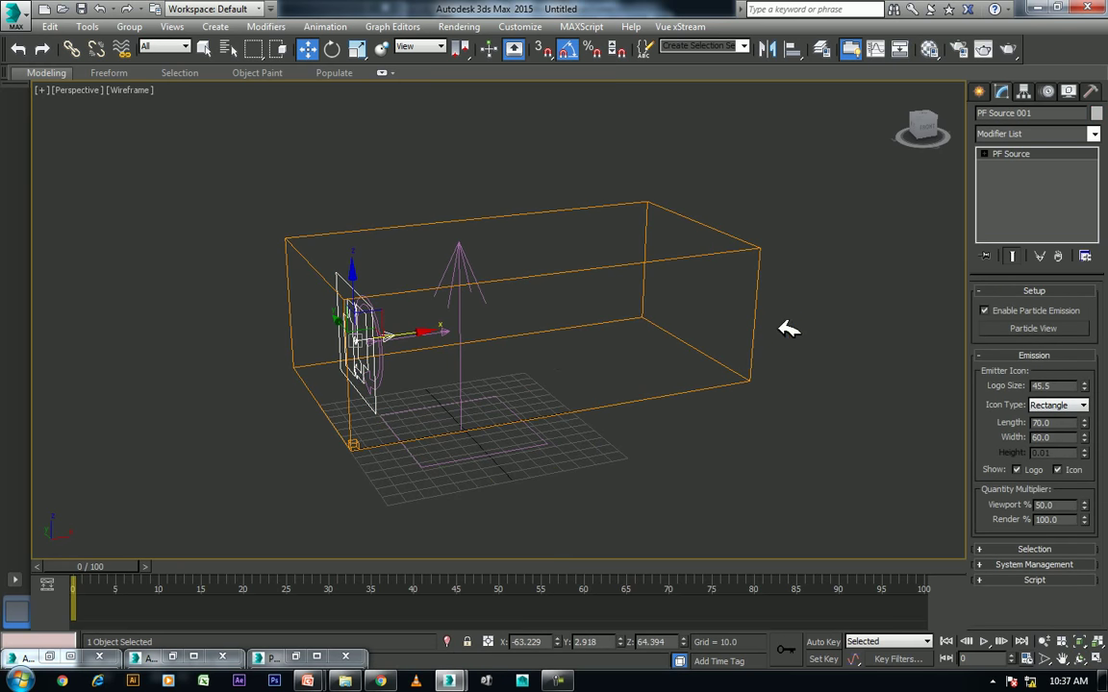
key(ctrl+z)
- Add a Particle Source to FumeFX001, picking PF Source 001 with all its events
click(1018, 312)
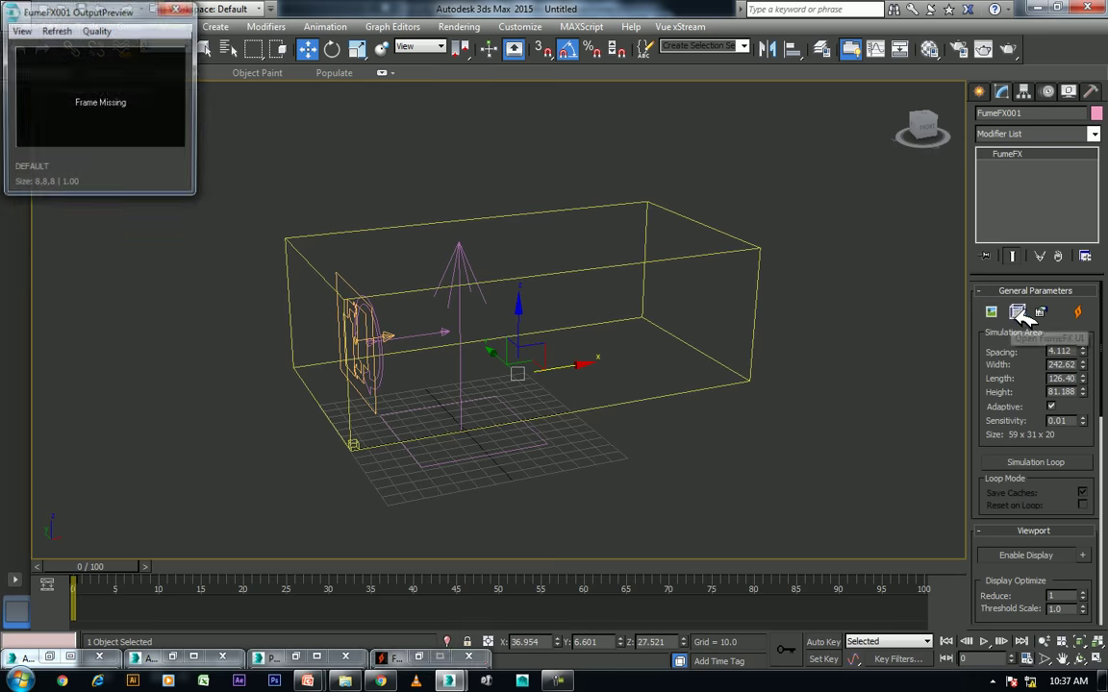
click(641, 86)
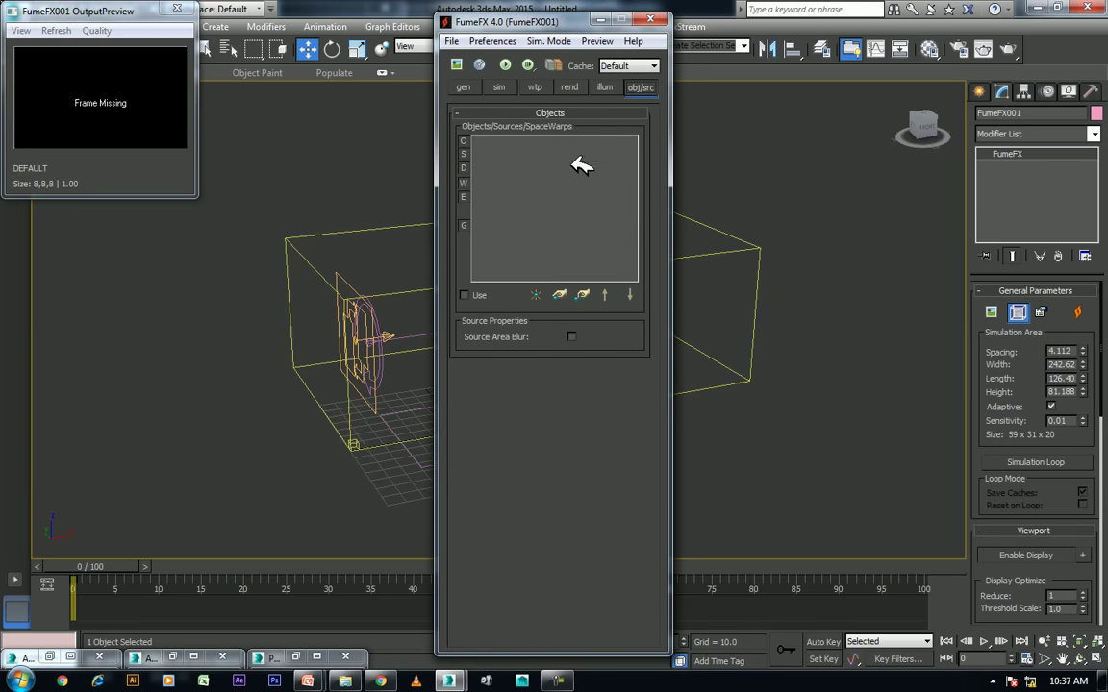
click(554, 294)
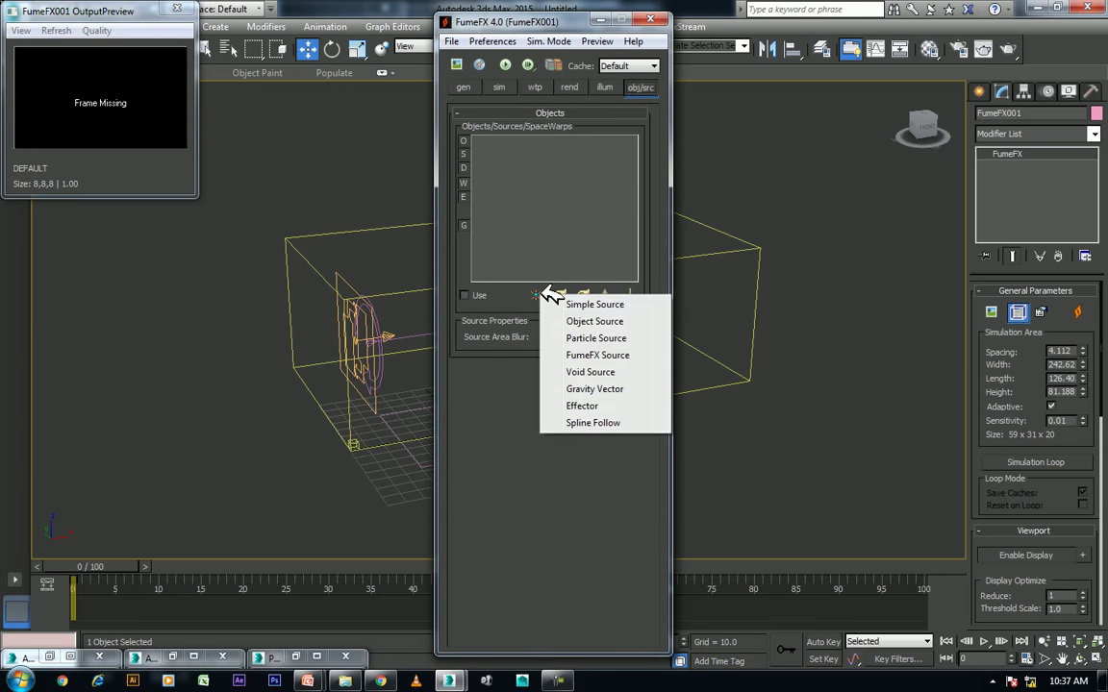
click(630, 339)
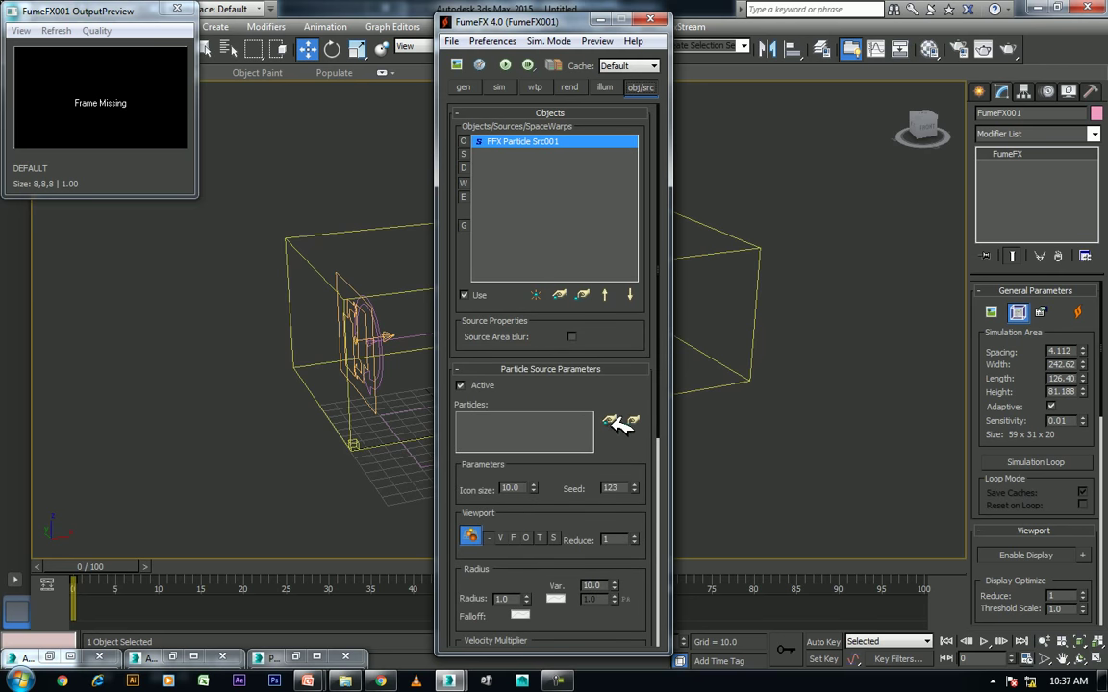
click(386, 395)
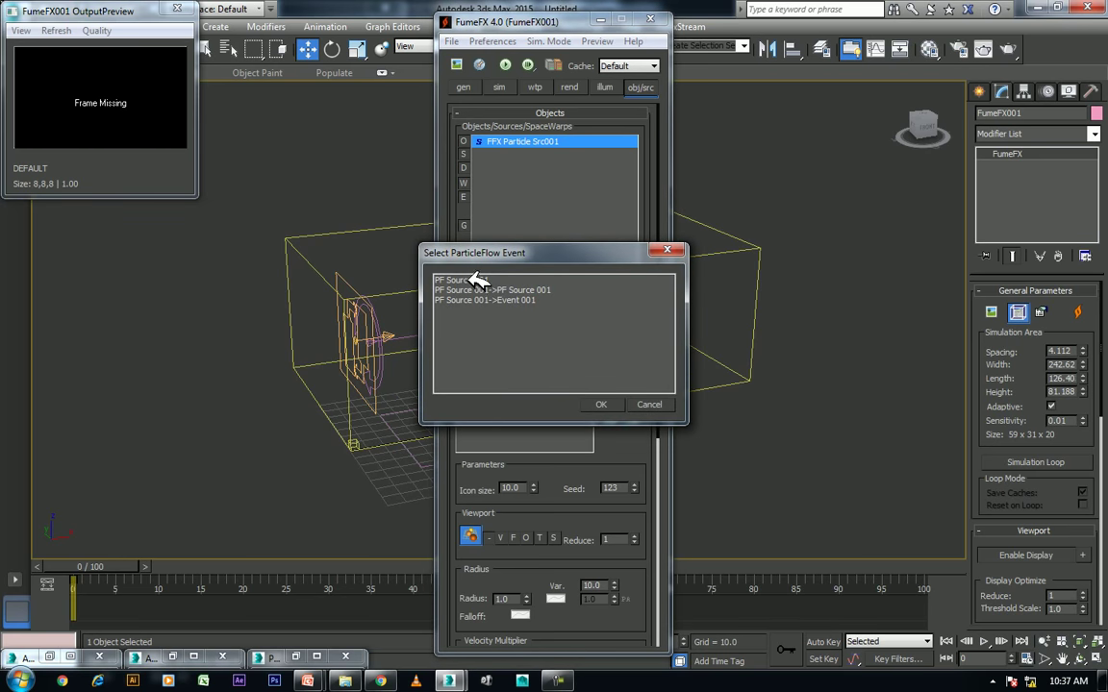
drag(477, 280, 490, 300)
click(601, 404)
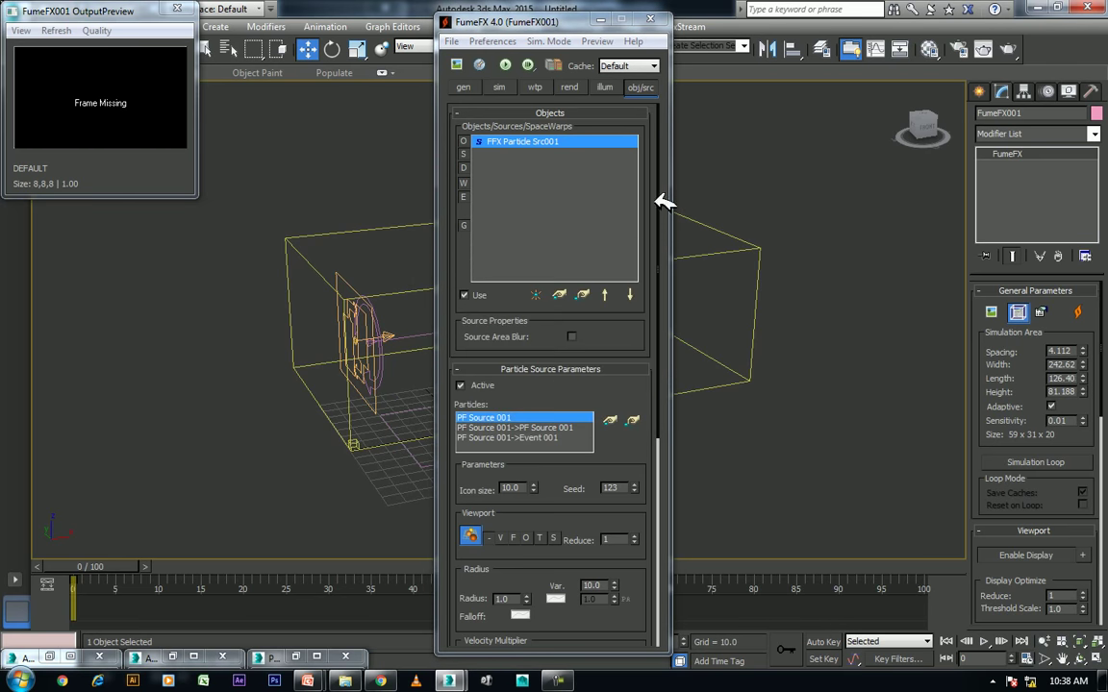
drag(565, 29, 793, 28)
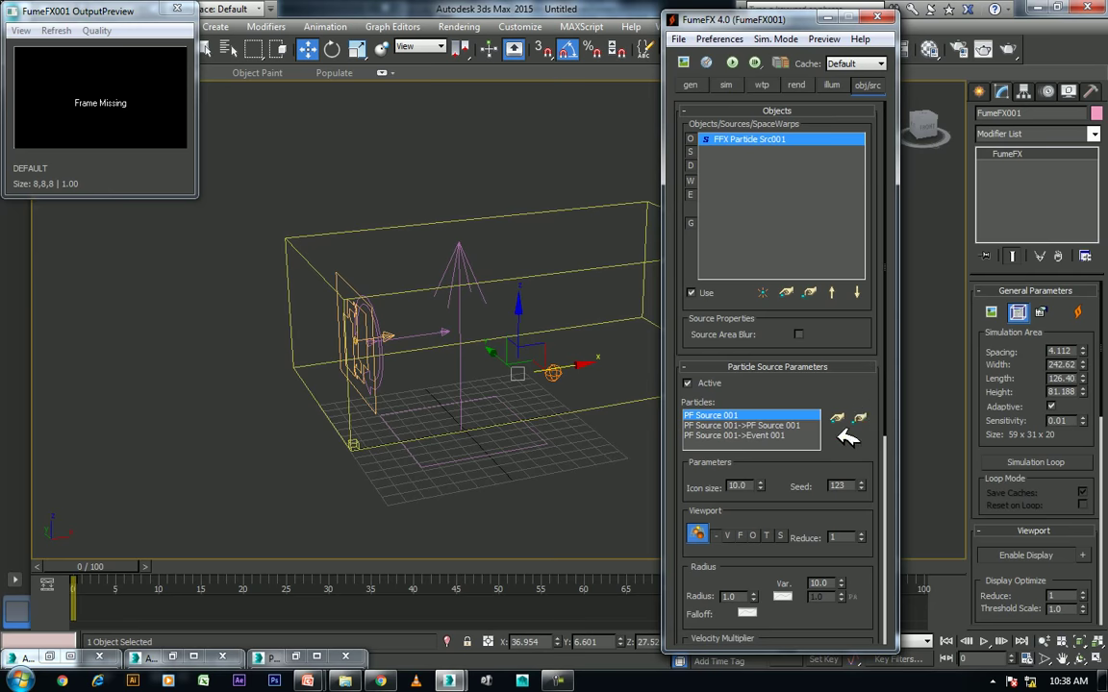
scroll(847, 501, down, 3)
scroll(509, 409, up, 2)
scroll(502, 421, up, 1)
scroll(502, 425, up, 2)
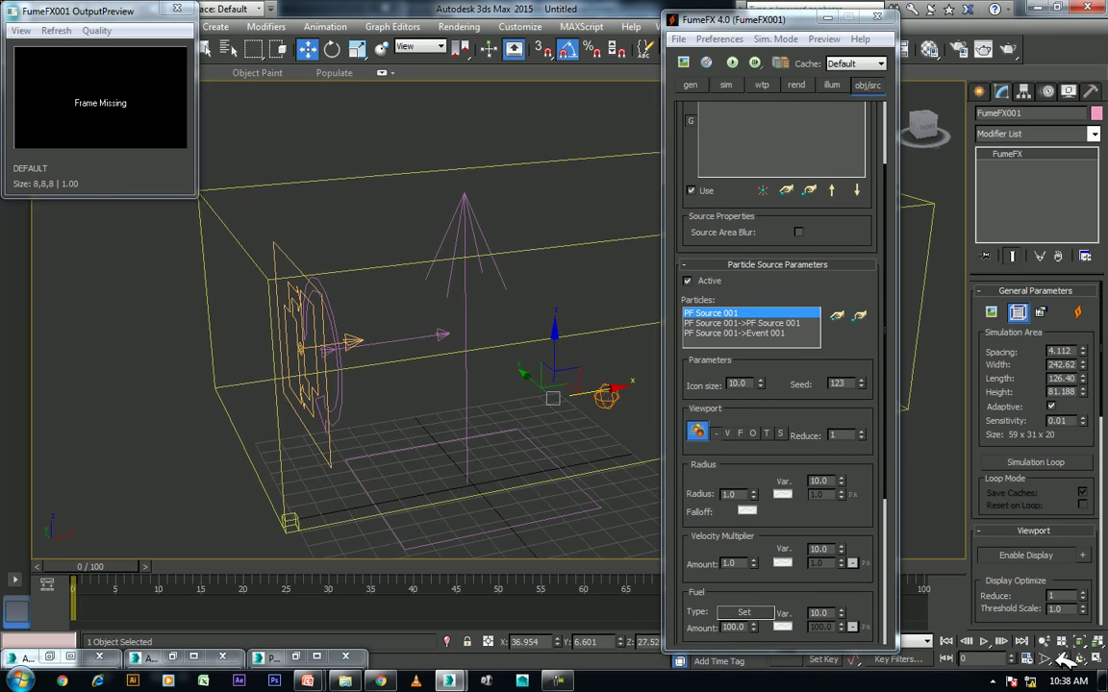
- Run the default FumeFX simulation to frame 37, then rewind the timeline to frame 0
click(1089, 655)
mouse_move(520, 391)
mouse_down()
mouse_move(522, 354)
mouse_move(459, 383)
mouse_up()
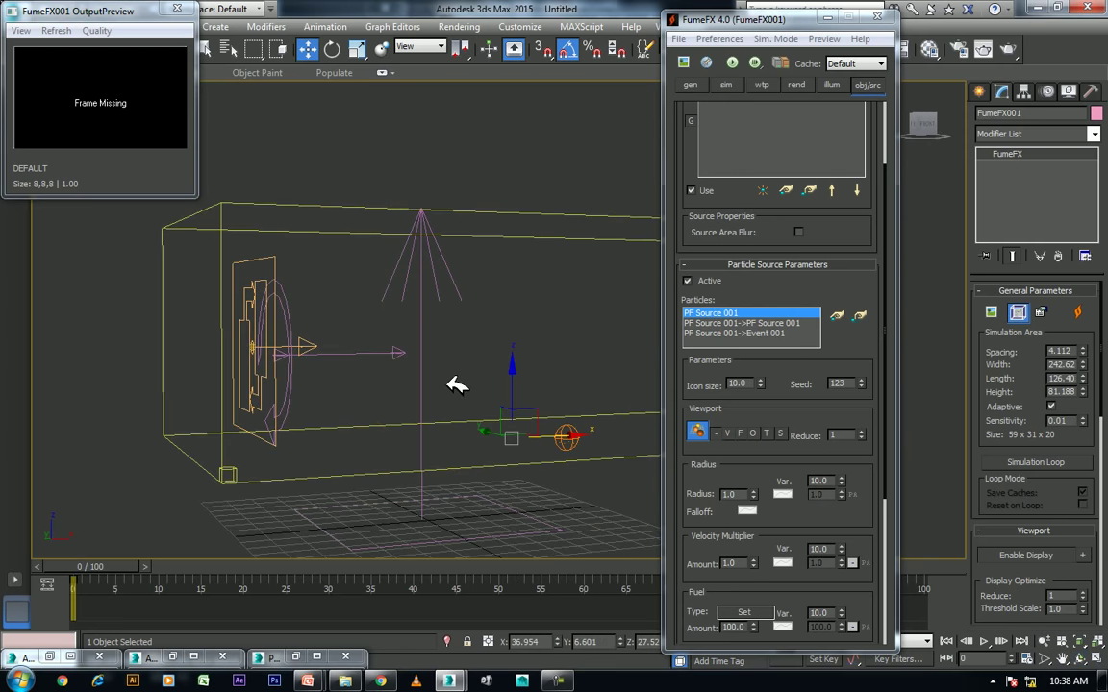
click(733, 61)
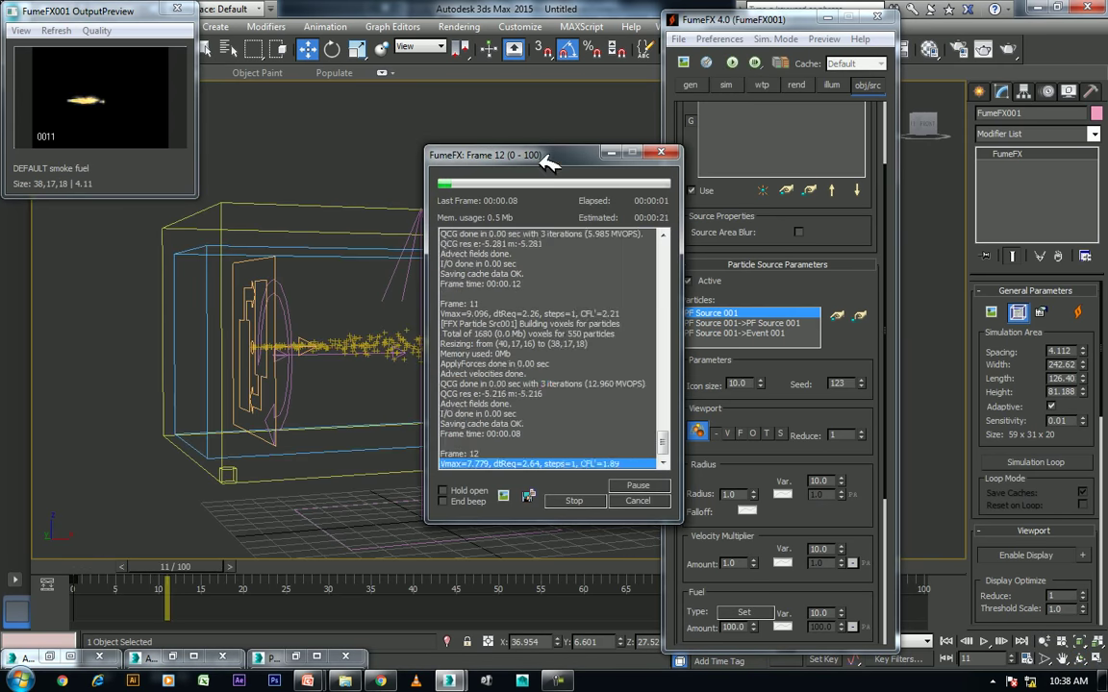
click(577, 499)
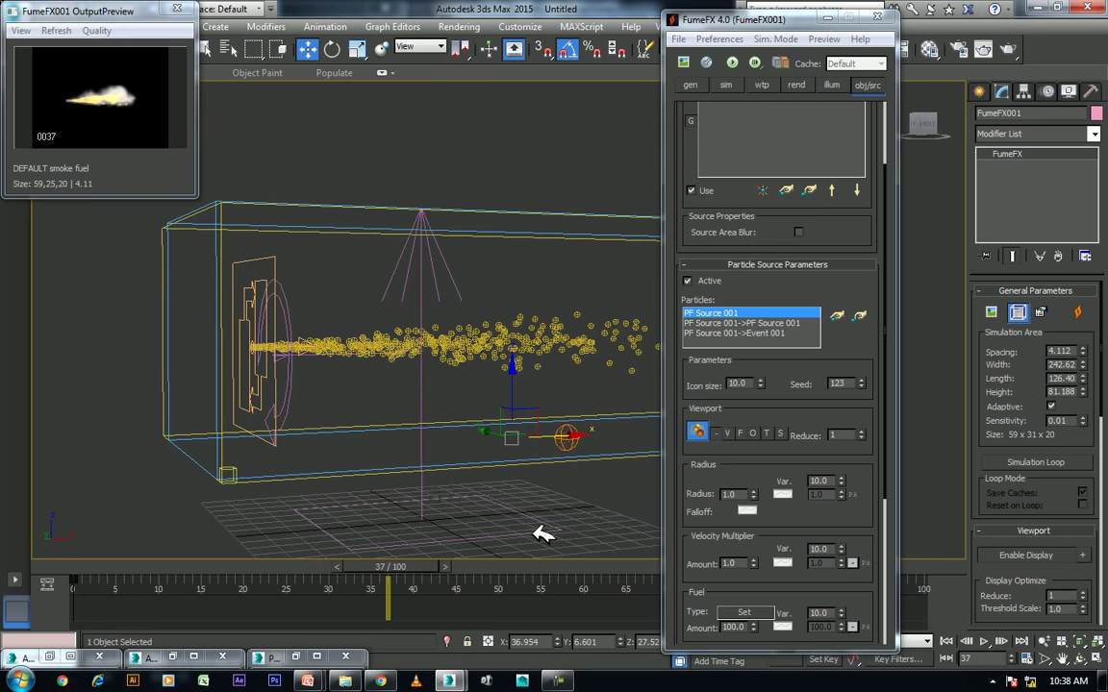
drag(389, 567, 72, 568)
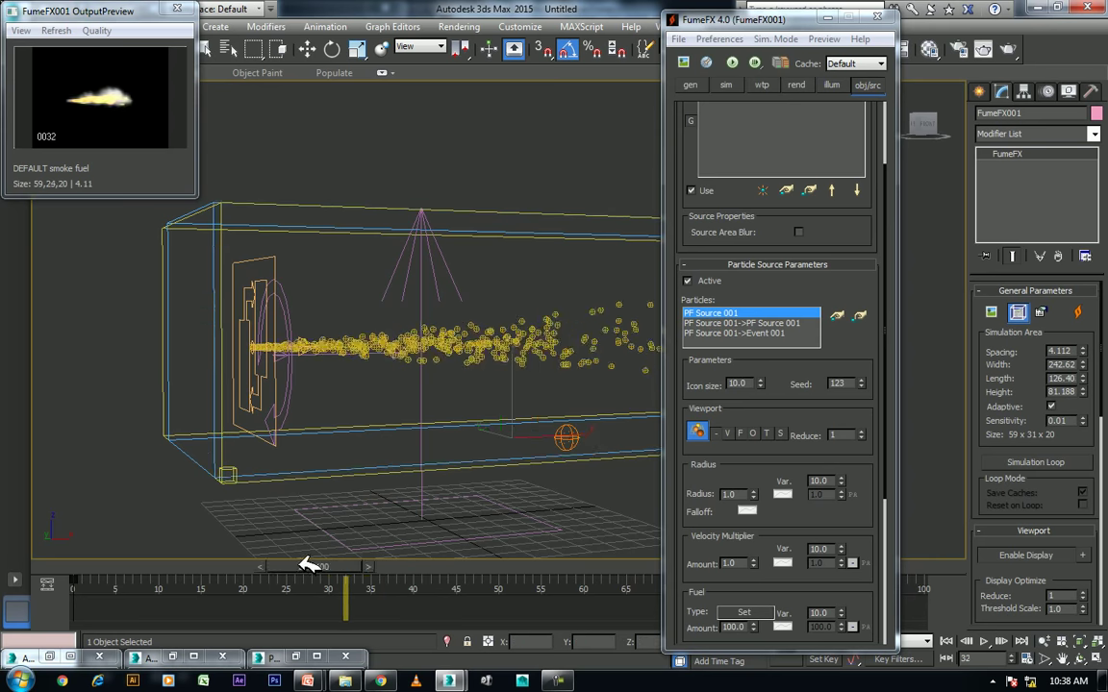
- Review the gen, sim, wtp, rend and illum tabs of the FumeFX settings
click(690, 84)
drag(850, 136, 706, 140)
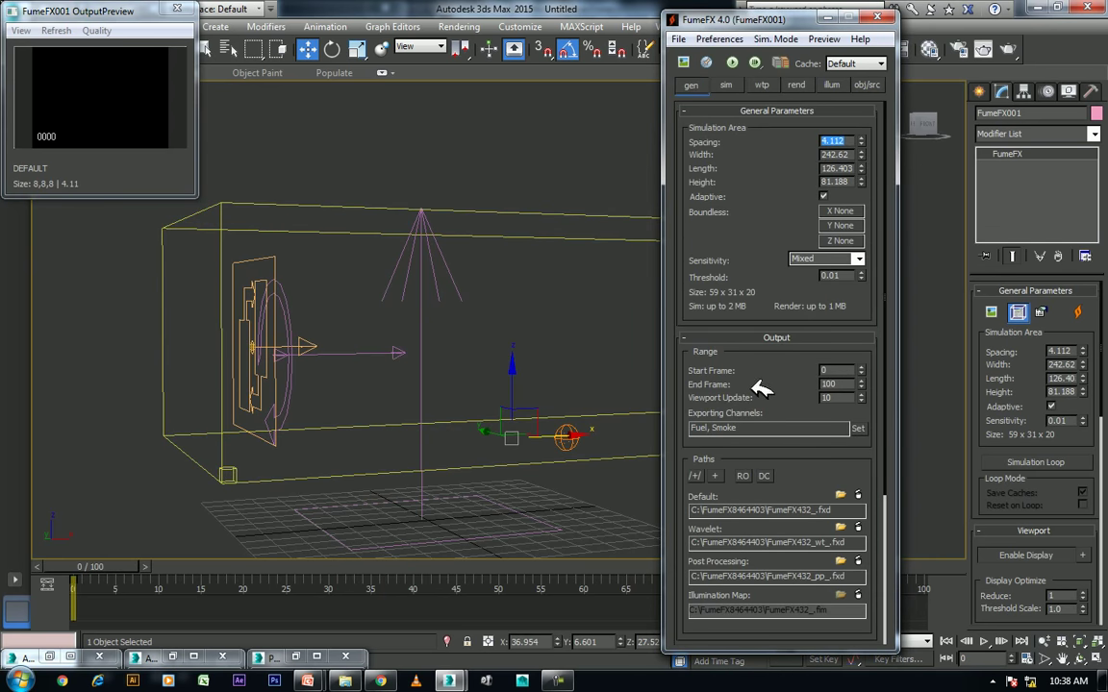
click(726, 85)
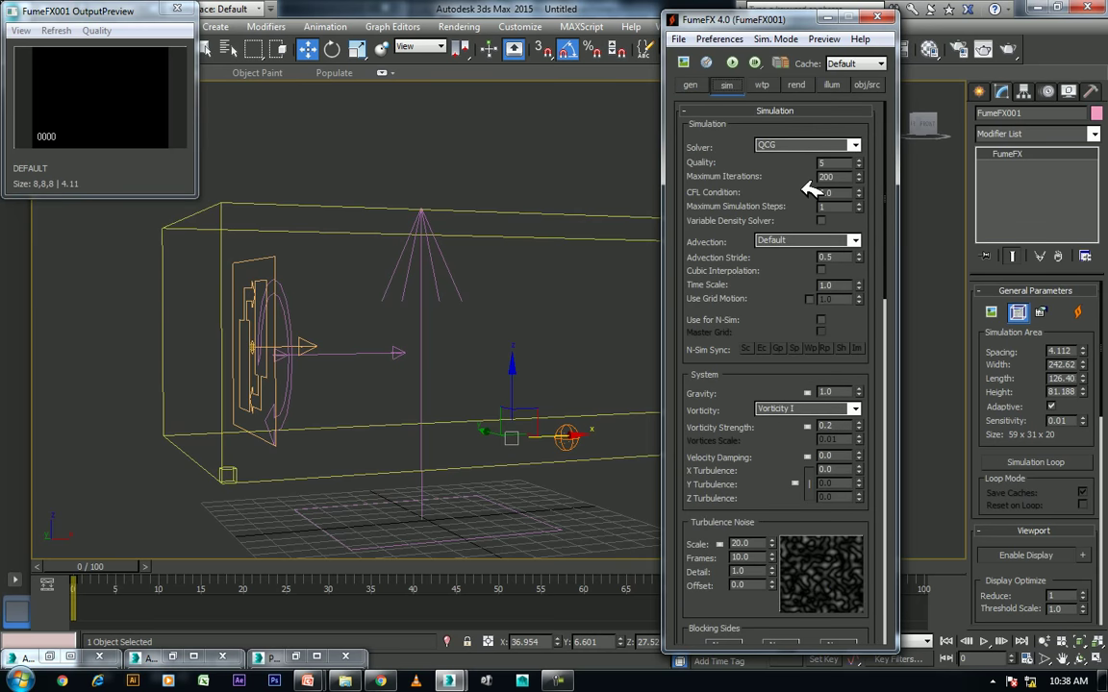
click(762, 84)
click(806, 84)
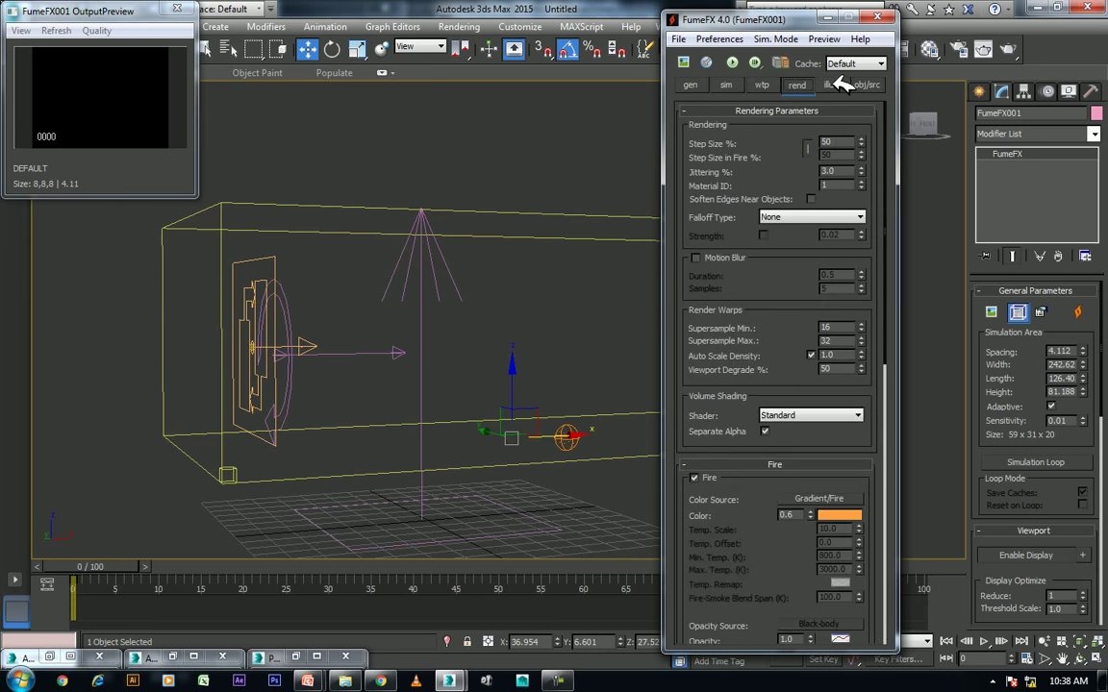
click(832, 84)
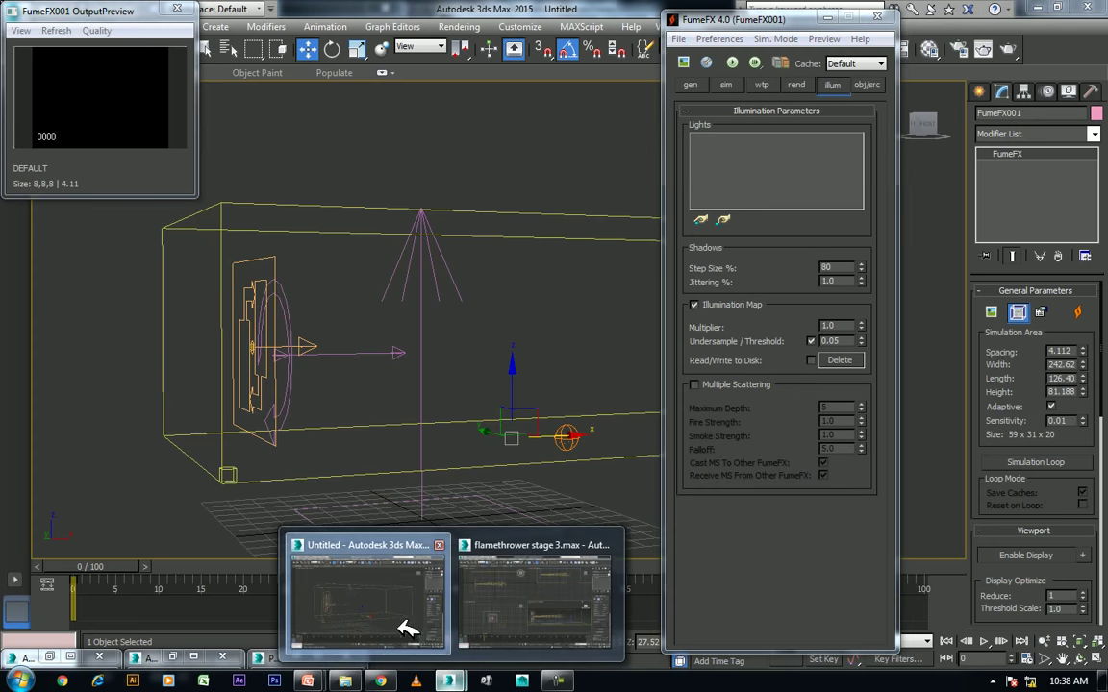
mouse_move(447, 681)
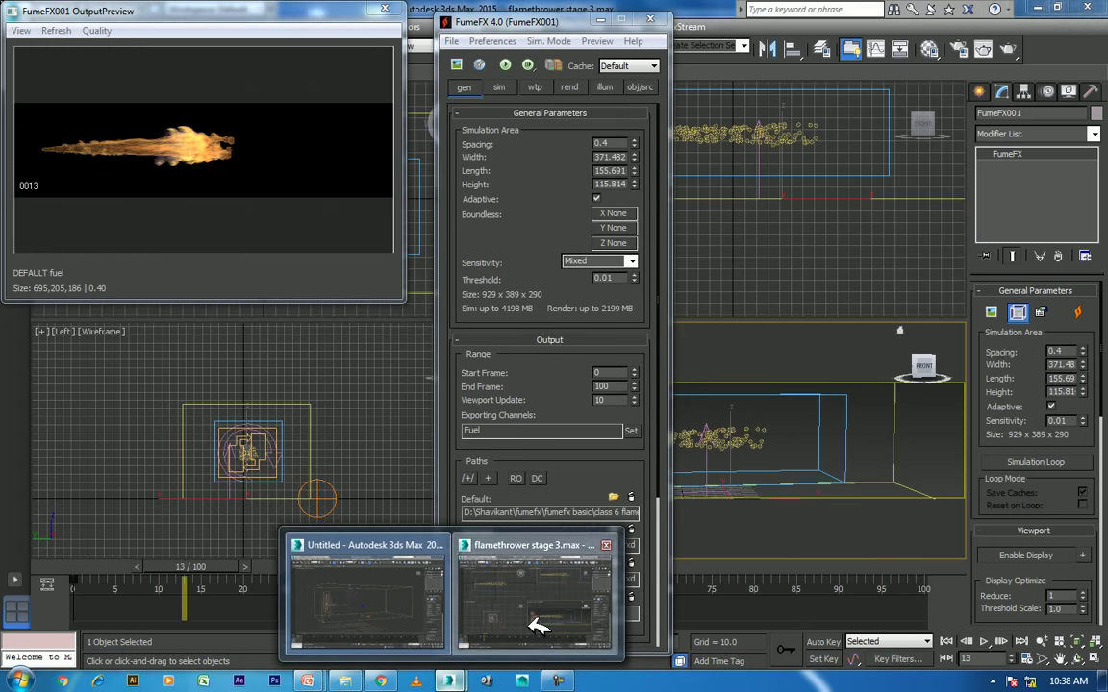
- Switch to the flamethrower stage 3 scene and check the particle source Radius of 1.5
click(524, 623)
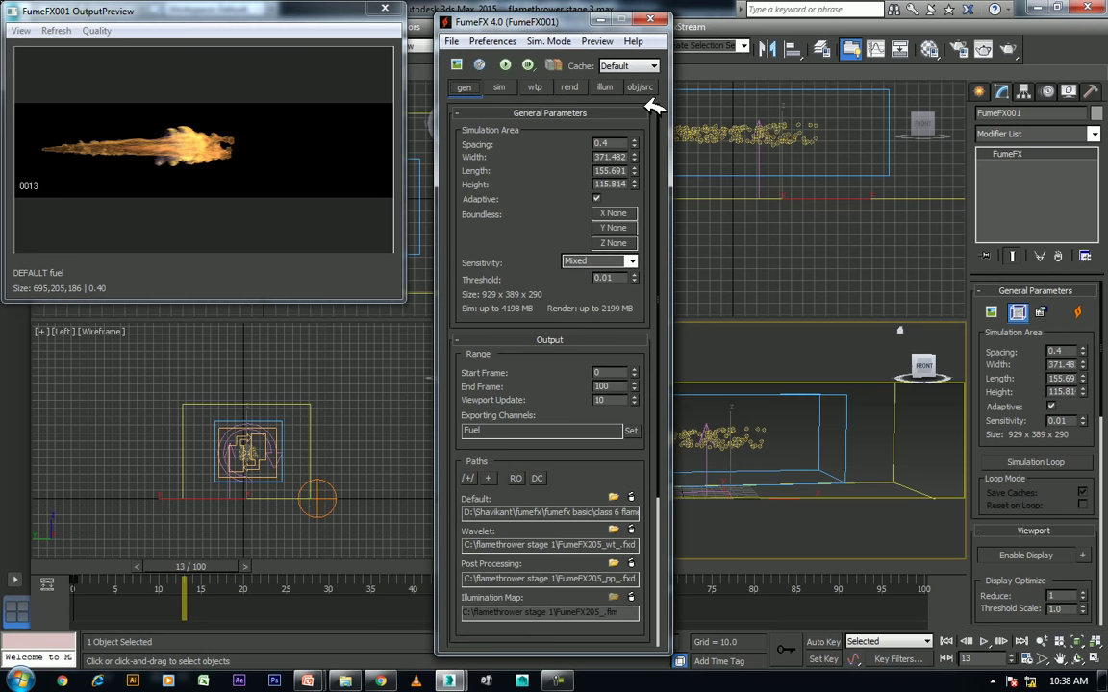
click(644, 89)
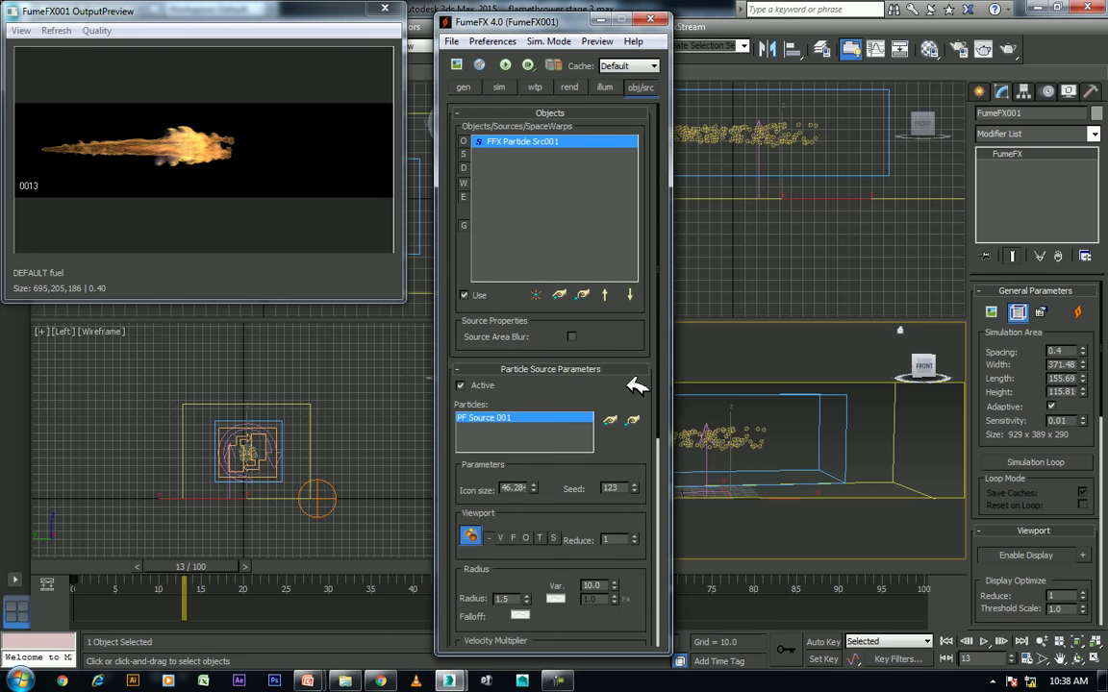
scroll(641, 331, down, 3)
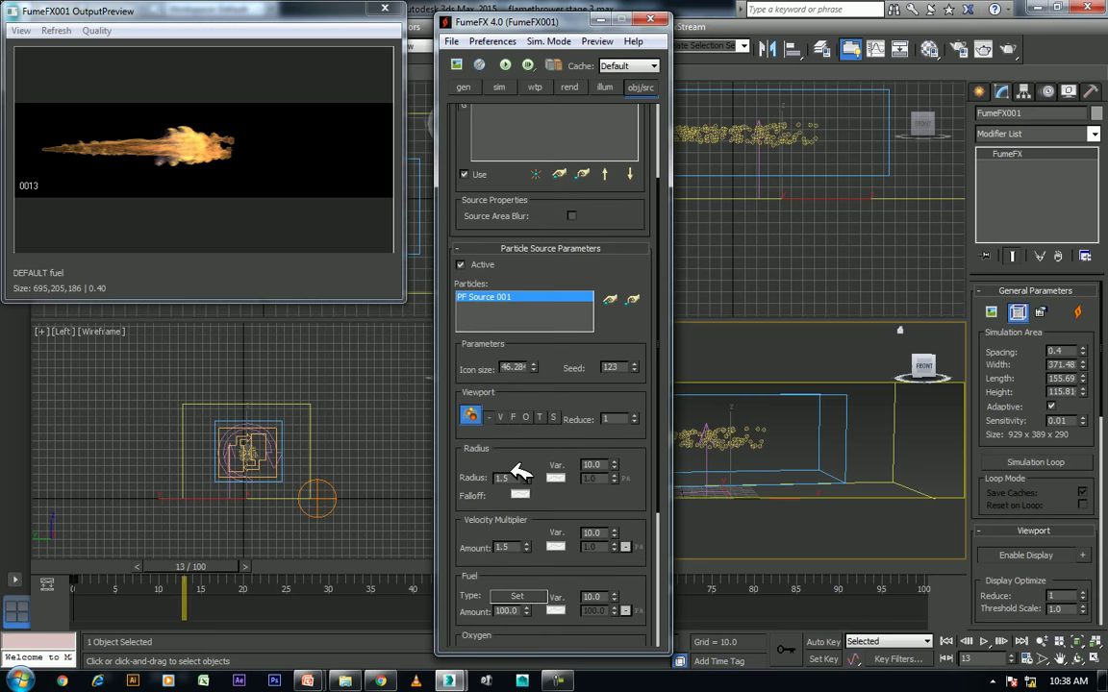
drag(513, 474, 484, 465)
- Check the source Temperature Amount of 400, then show the general parameters
scroll(648, 489, down, 1)
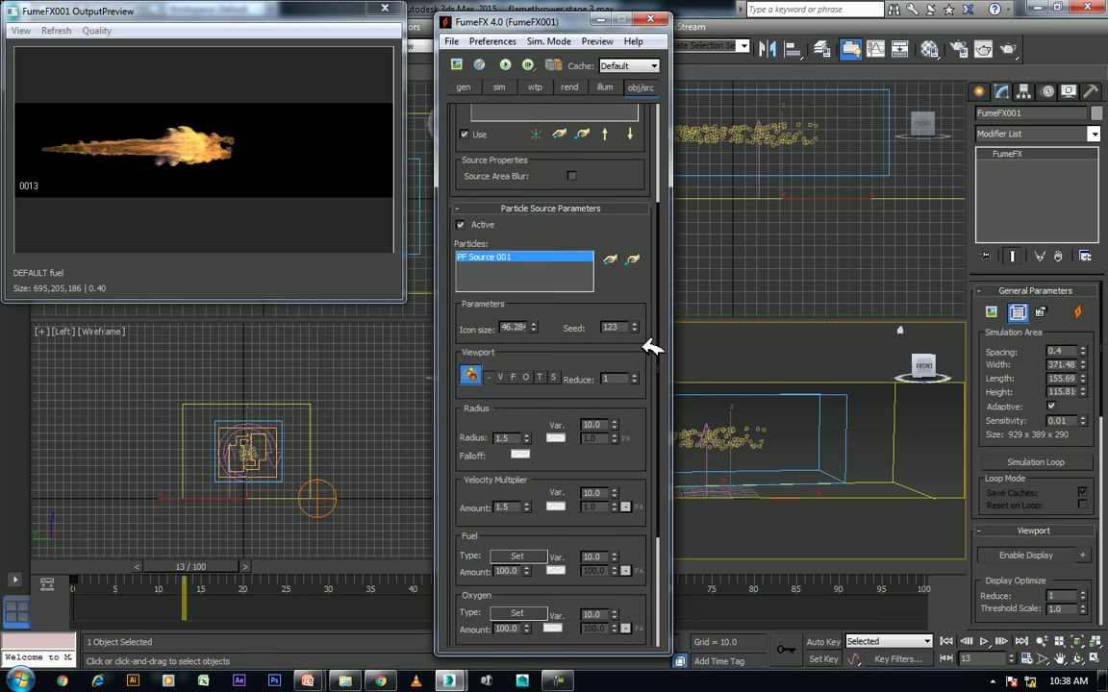
scroll(626, 445, down, 3)
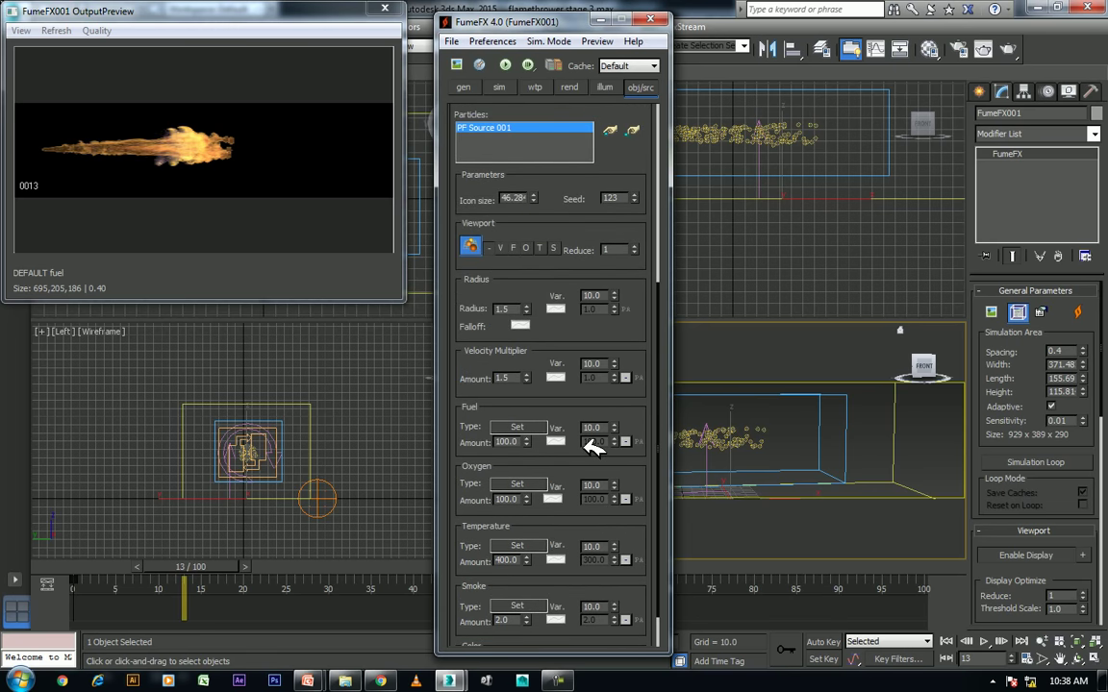
scroll(593, 447, down, 1)
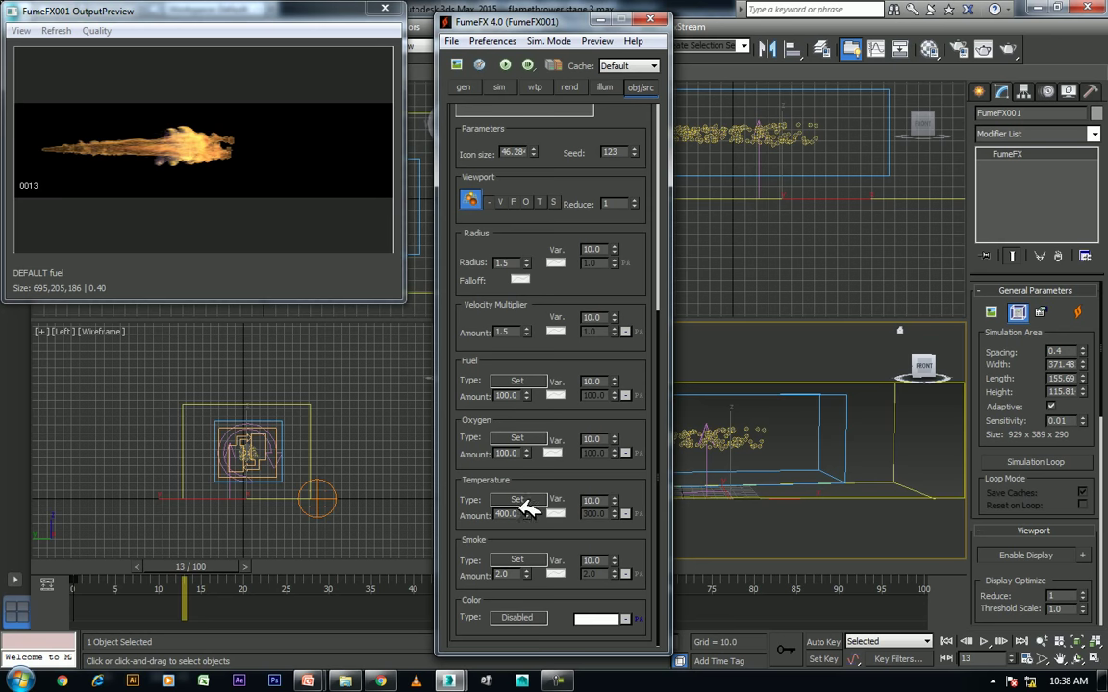
drag(520, 511, 444, 514)
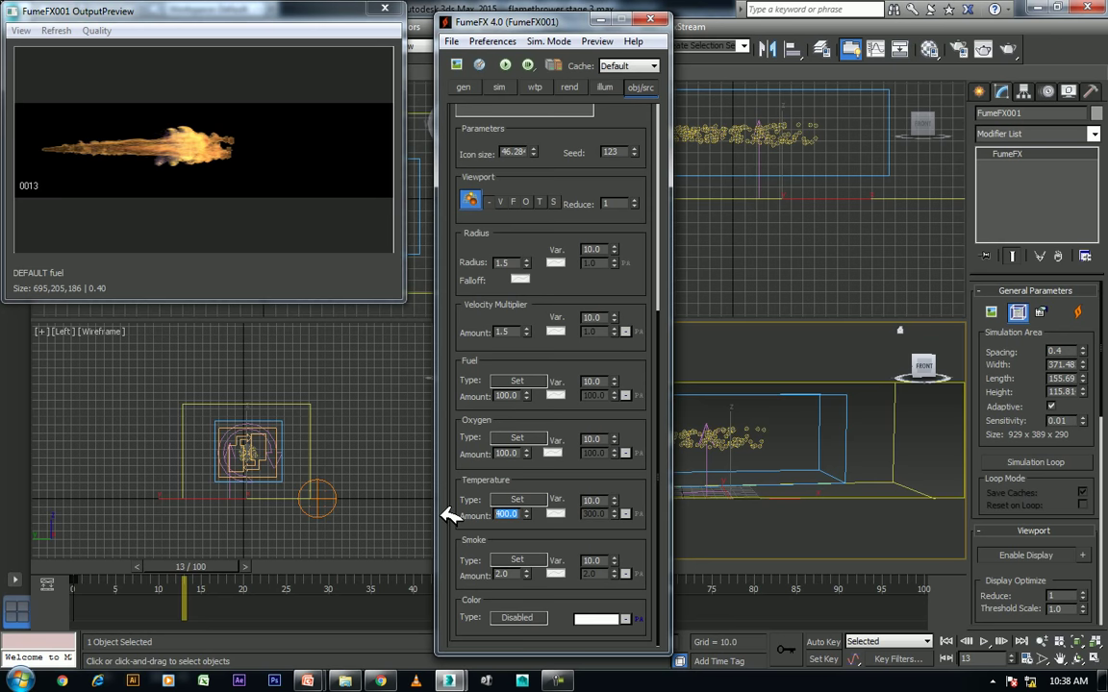
click(463, 83)
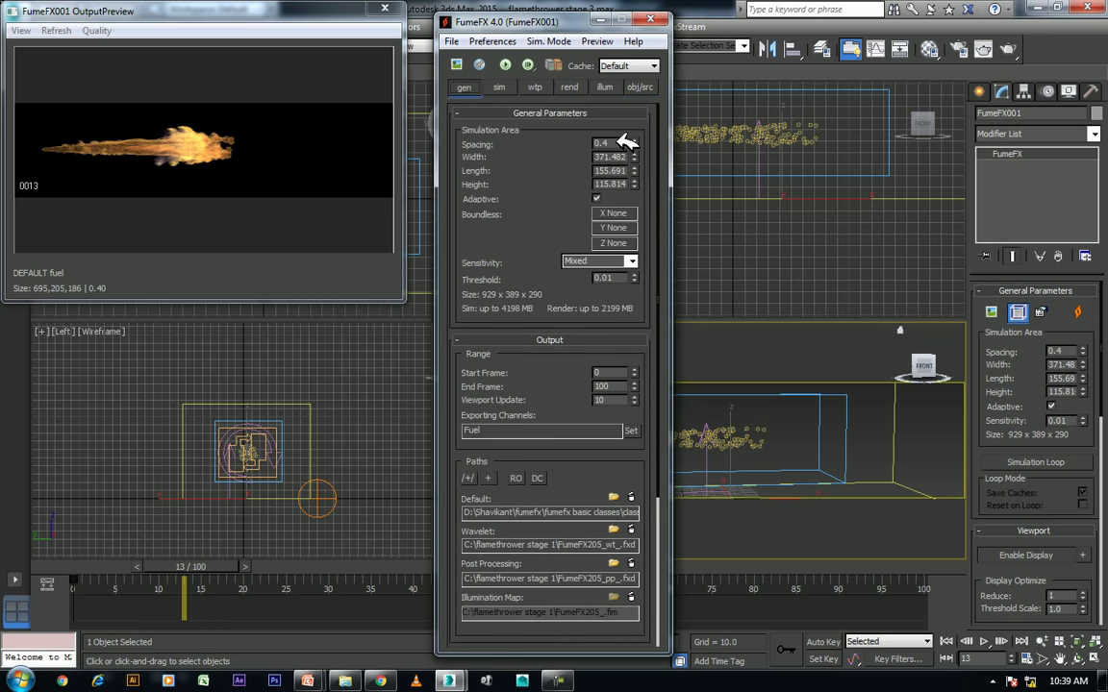
- Review spacing 0.4 and sim values: Quality 5, Scale 15, Vorticity 0.2, X Turbulence 0.5
drag(618, 142, 546, 143)
click(502, 89)
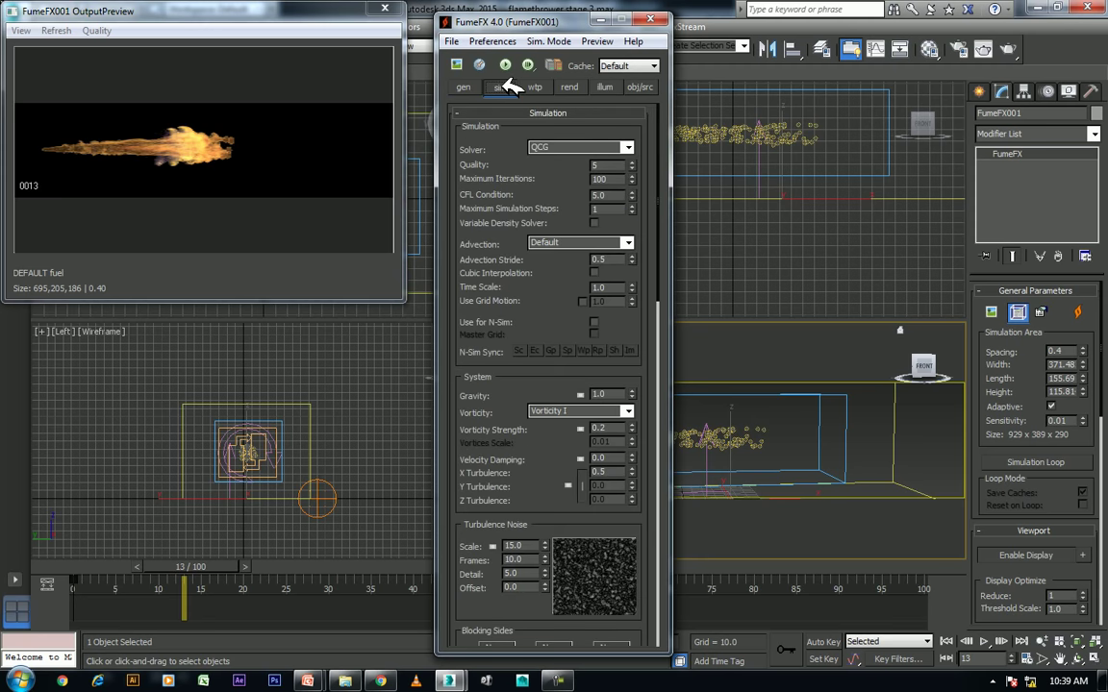
click(604, 165)
click(524, 547)
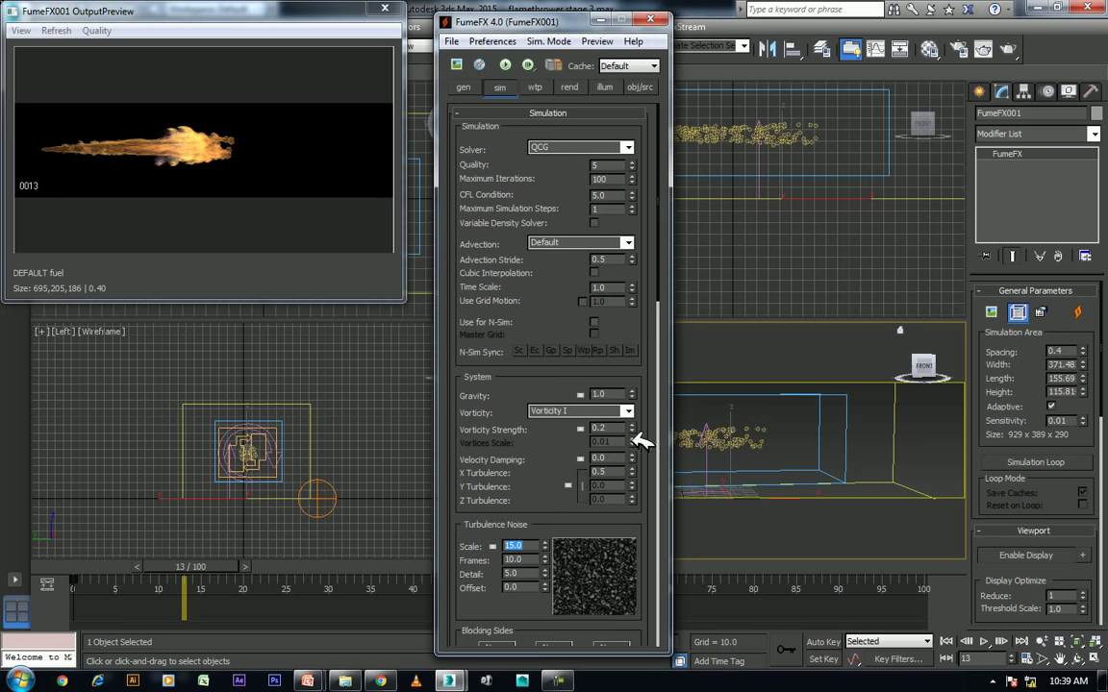
click(596, 428)
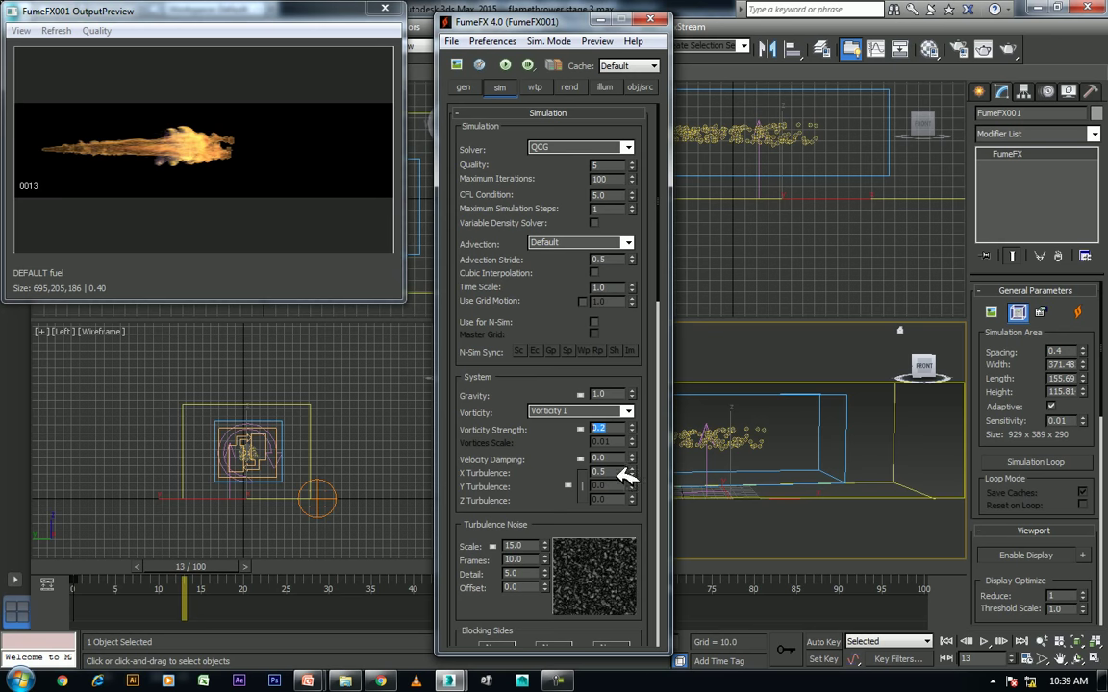
click(598, 472)
- Scroll through the remaining sim settings, then open the Fire Color gradient in the rend tab
scroll(528, 459, down, 1)
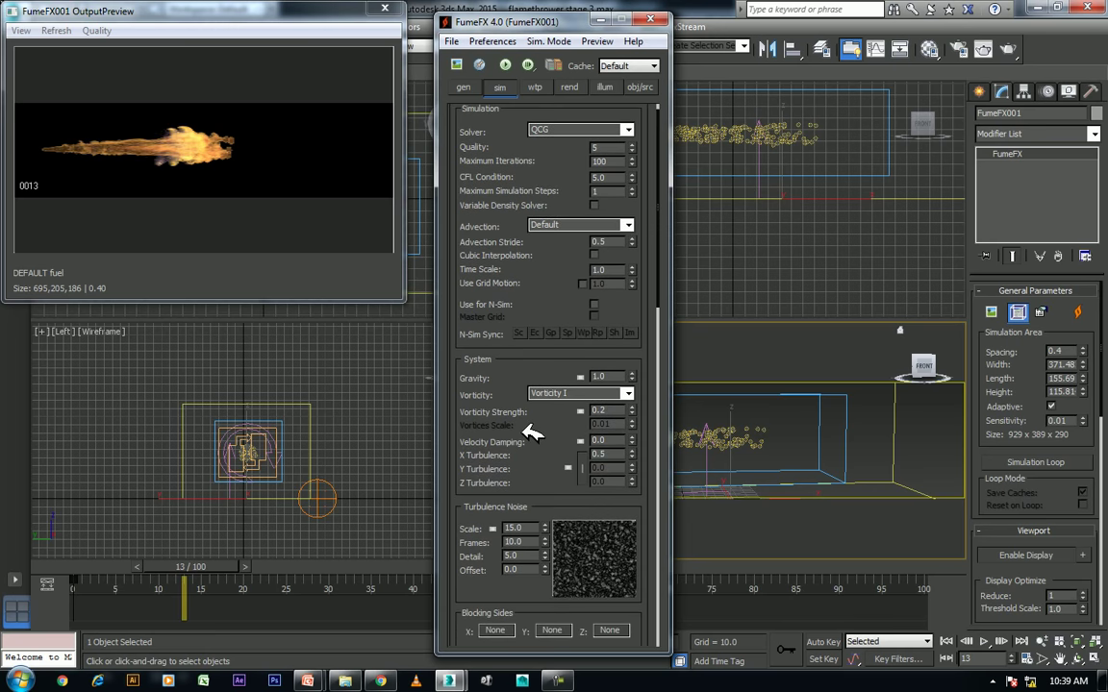
scroll(529, 432, down, 5)
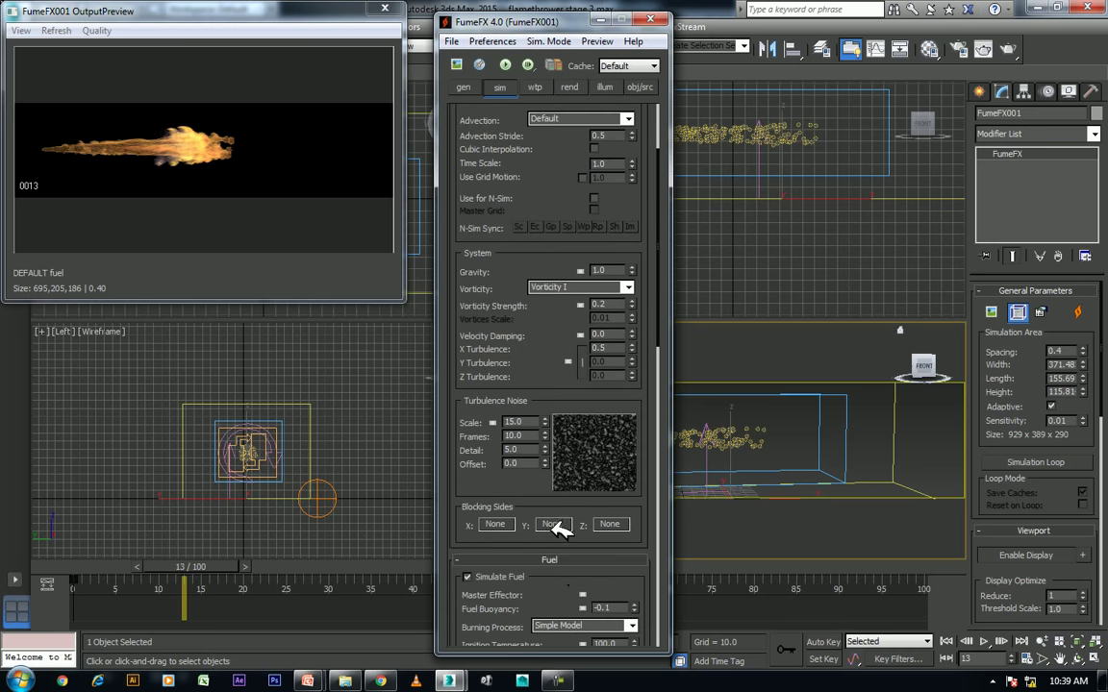
scroll(558, 520, down, 3)
scroll(561, 508, down, 1)
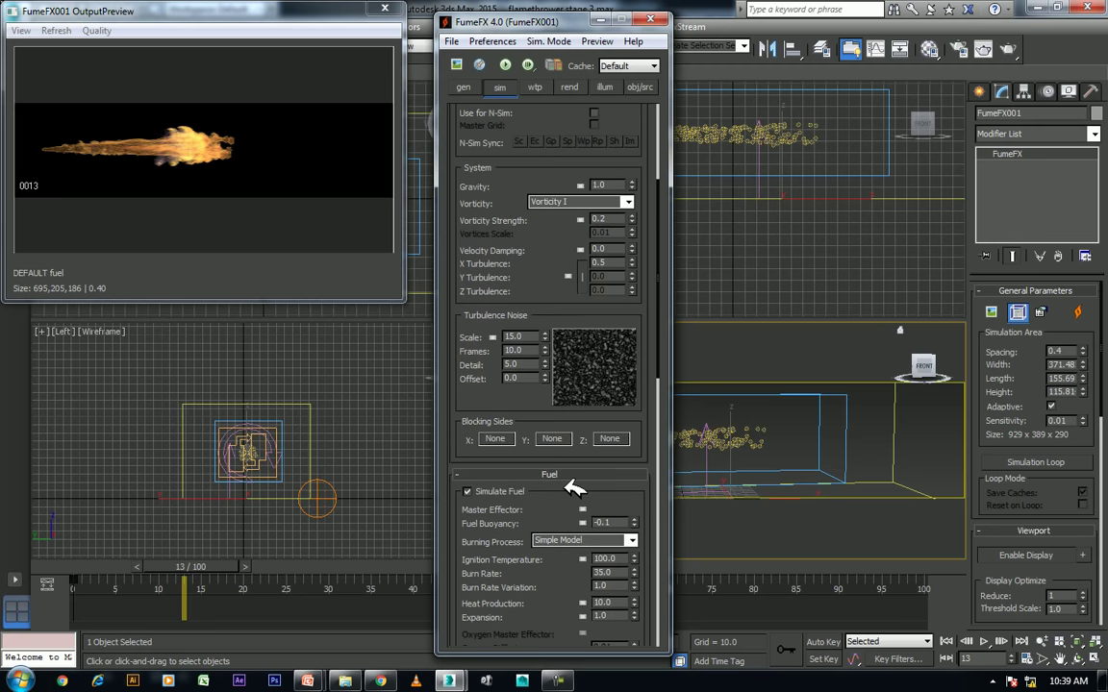
scroll(574, 489, down, 1)
scroll(574, 483, down, 3)
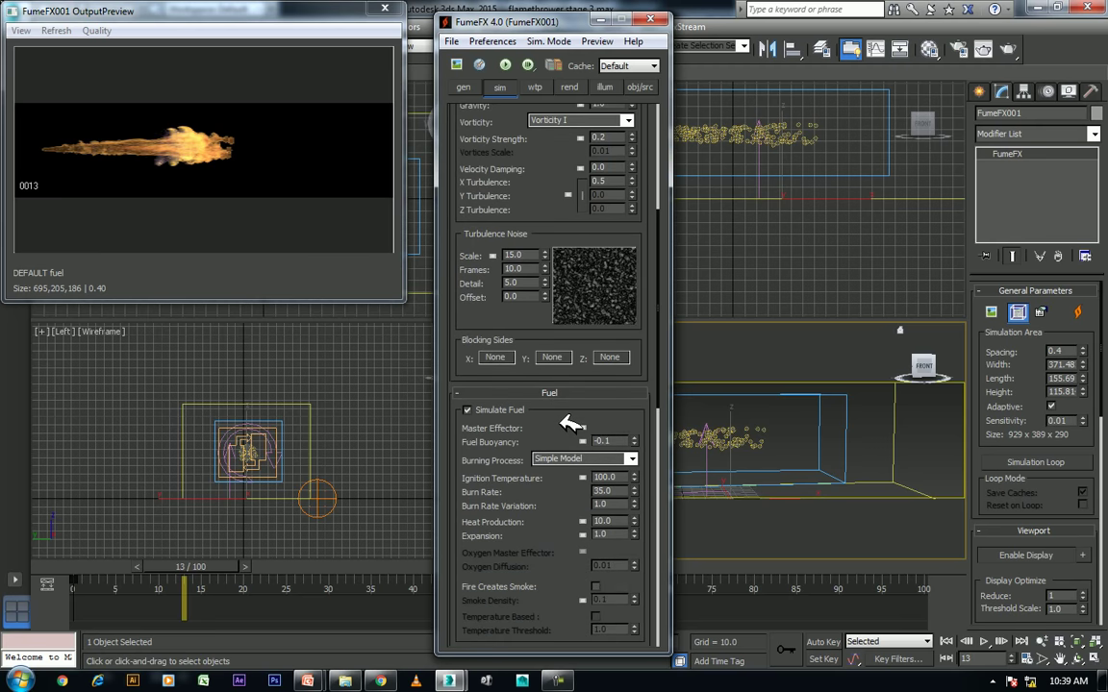
scroll(574, 407, down, 1)
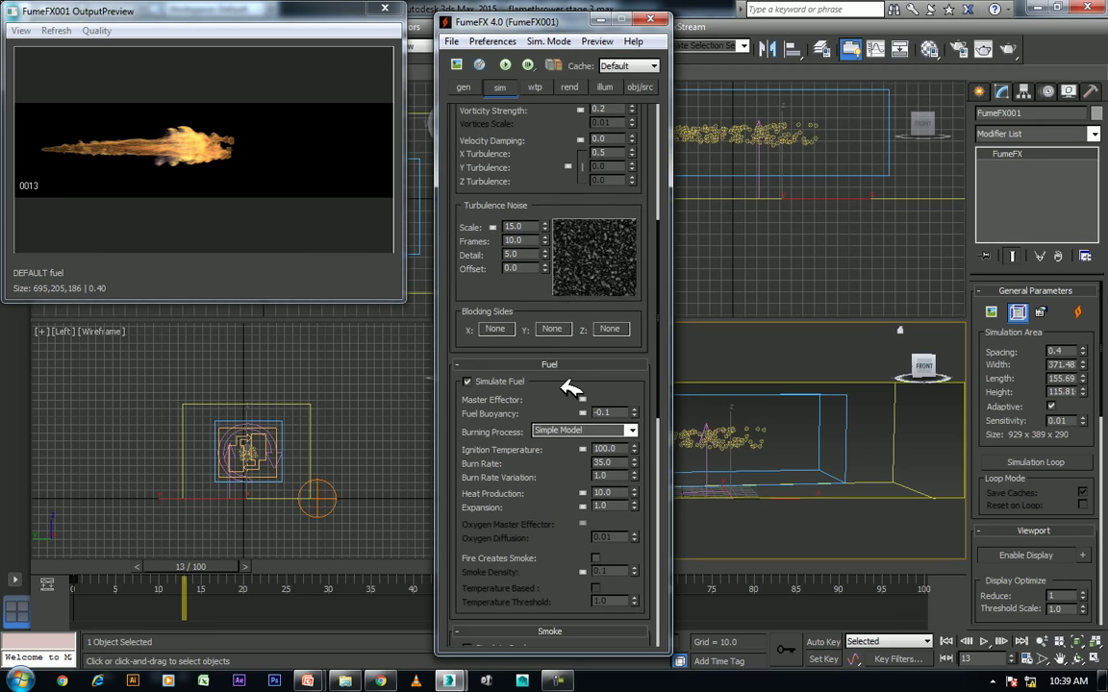
scroll(582, 442, down, 1)
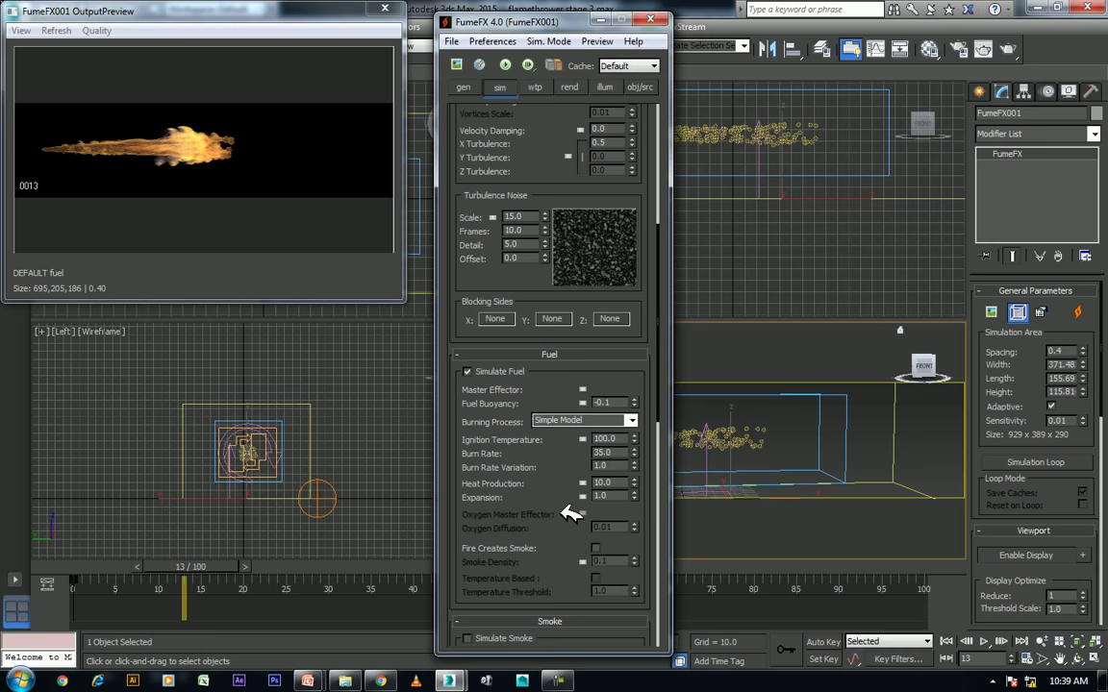
scroll(538, 423, down, 3)
scroll(571, 277, down, 4)
scroll(557, 230, down, 2)
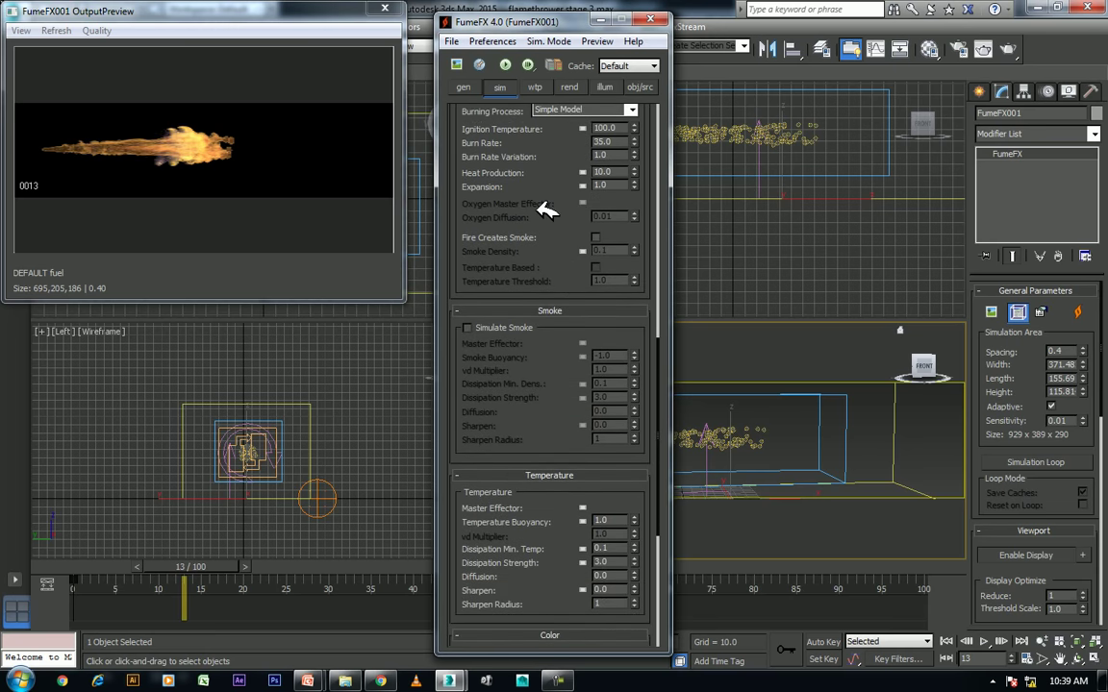
scroll(542, 214, down, 1)
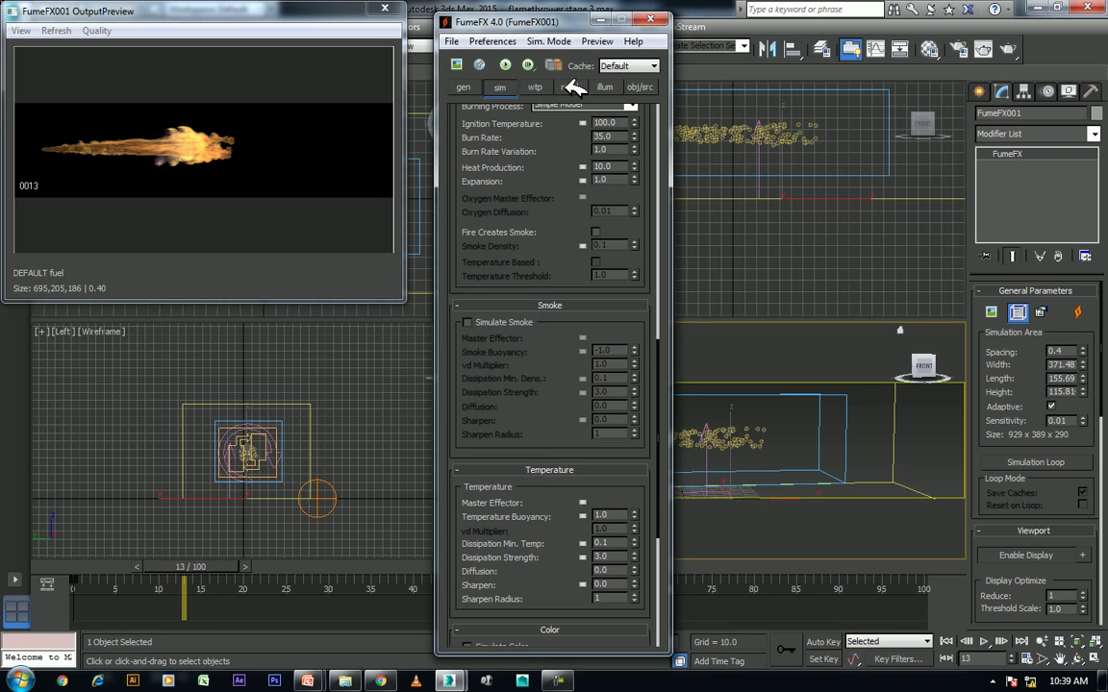
click(571, 88)
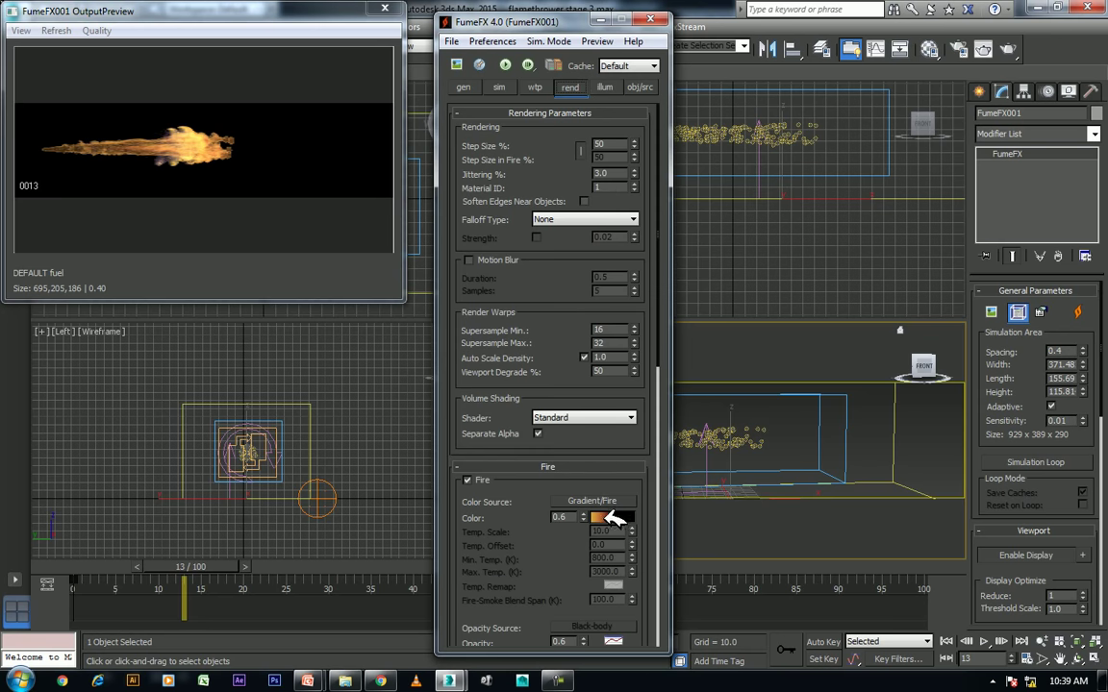
click(608, 518)
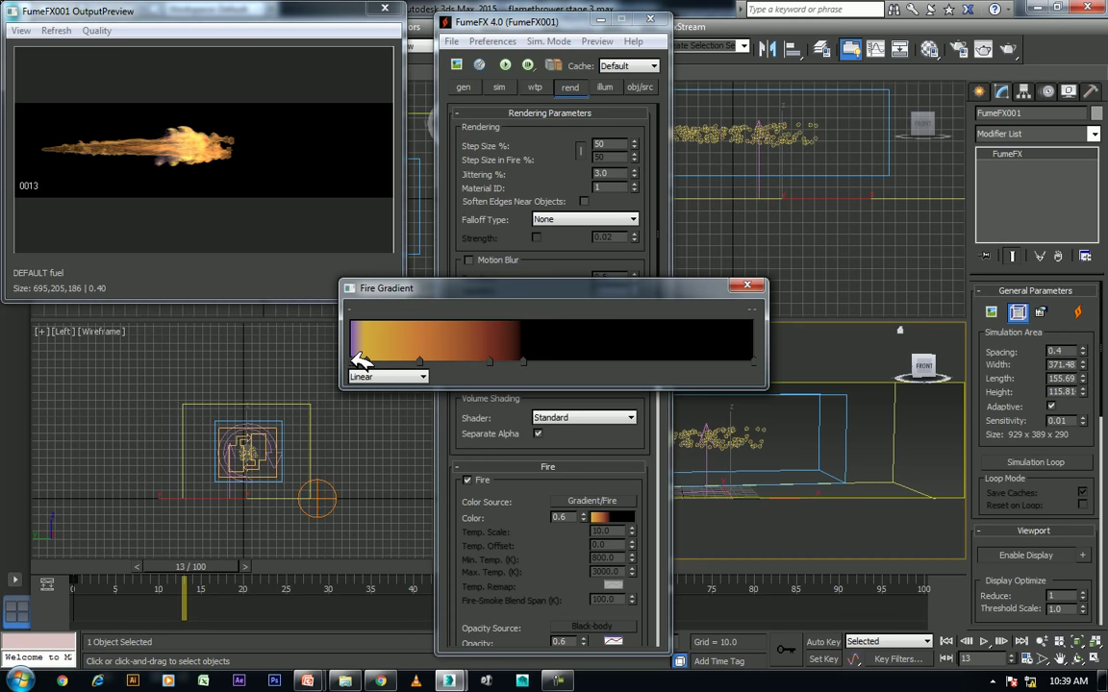
- Recolour the three leftmost fire gradient keys, starting with orange
right_click(355, 361)
click(410, 373)
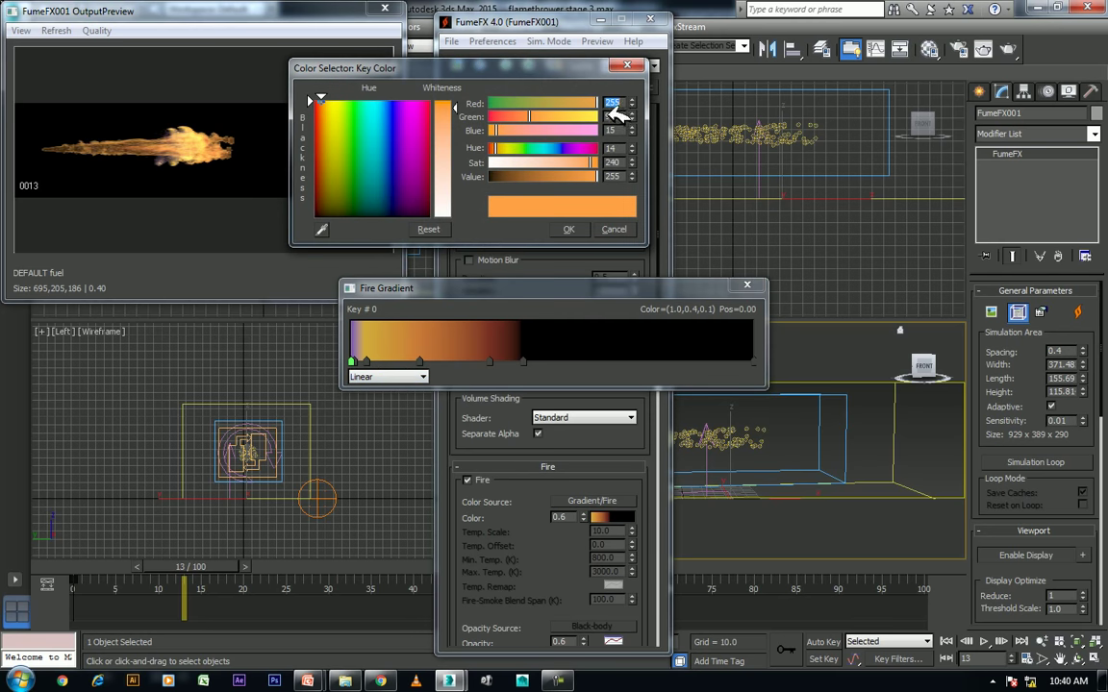
click(571, 229)
click(363, 363)
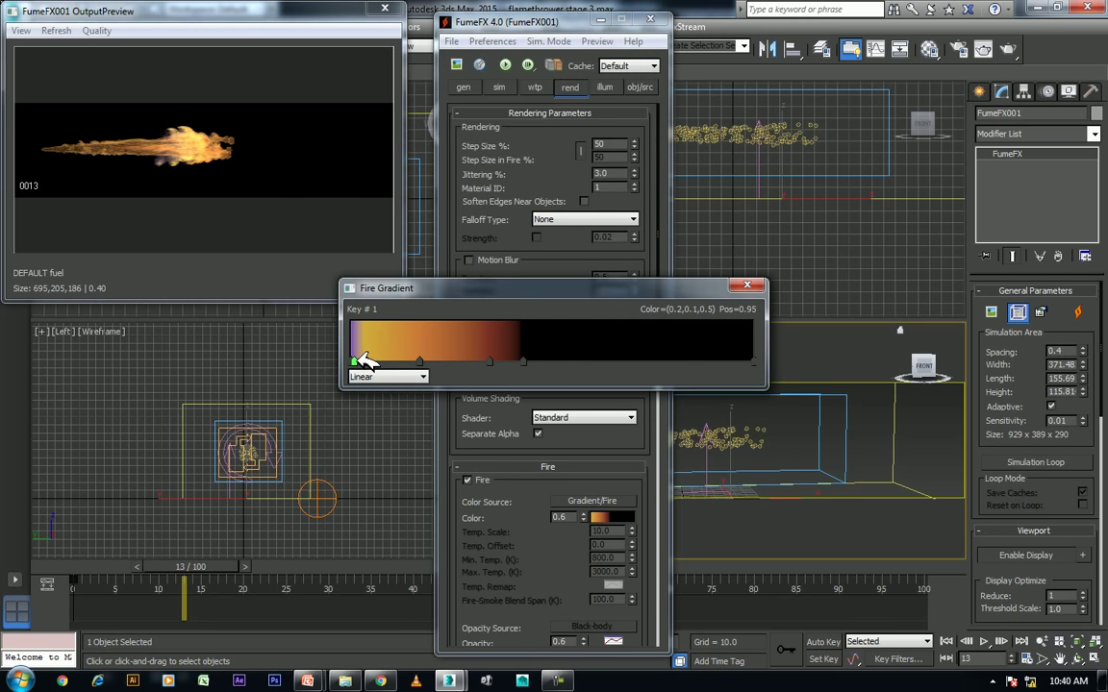
right_click(360, 360)
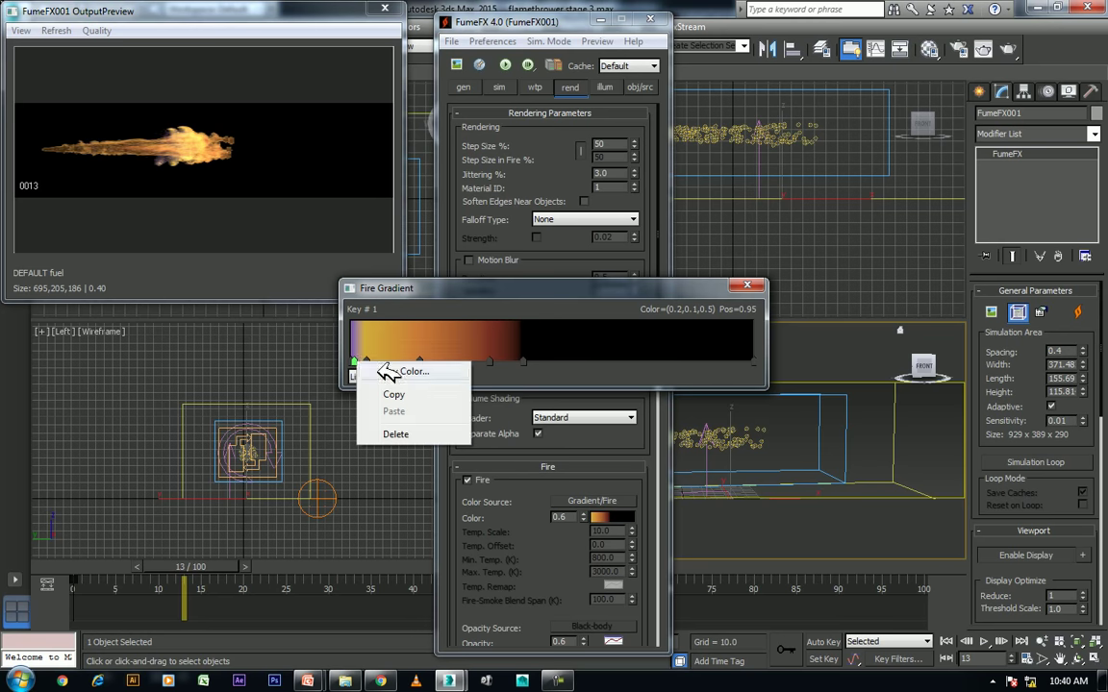
click(401, 372)
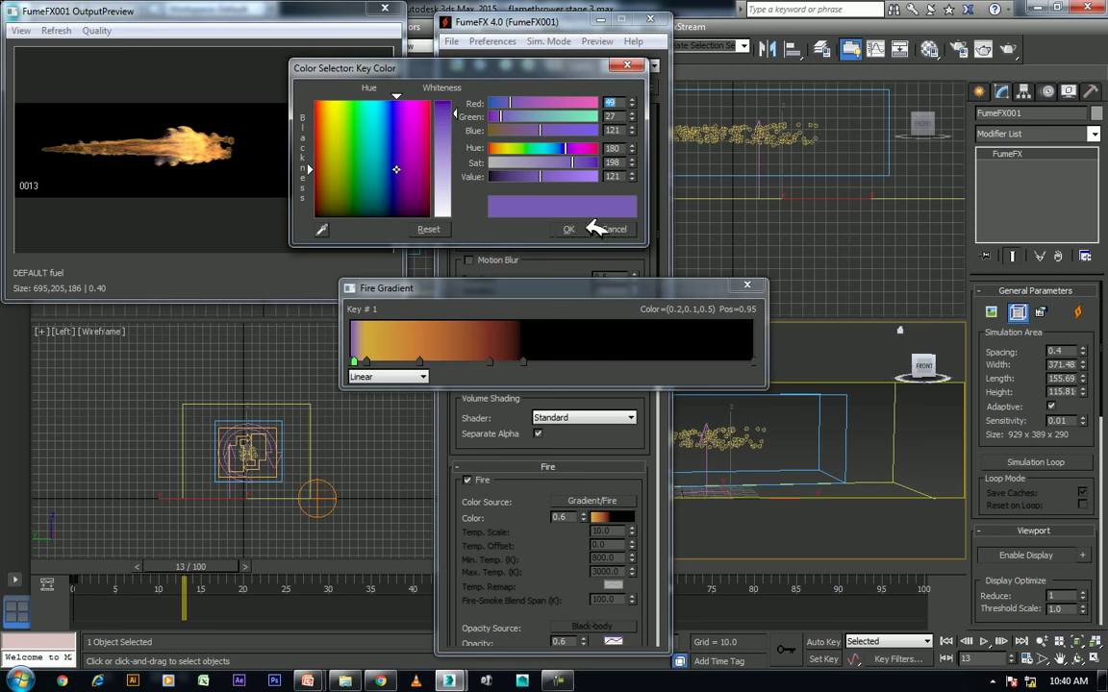
click(581, 228)
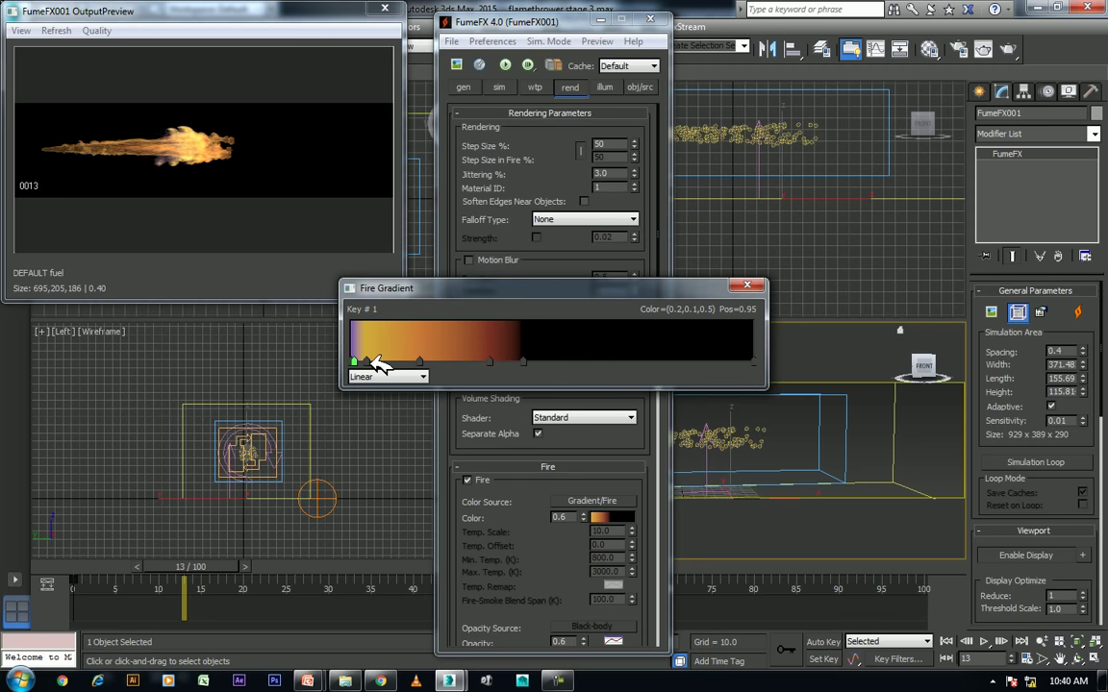
click(366, 362)
right_click(368, 358)
click(394, 371)
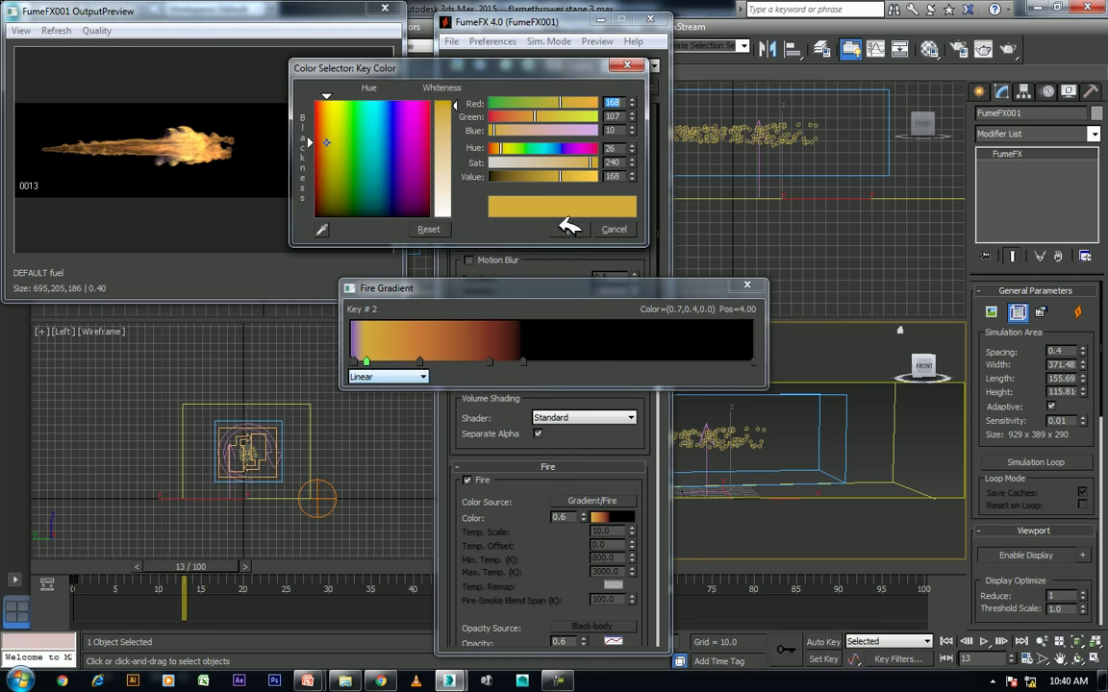
- Add a new orange gradient key at position 17.14
click(428, 361)
click(420, 360)
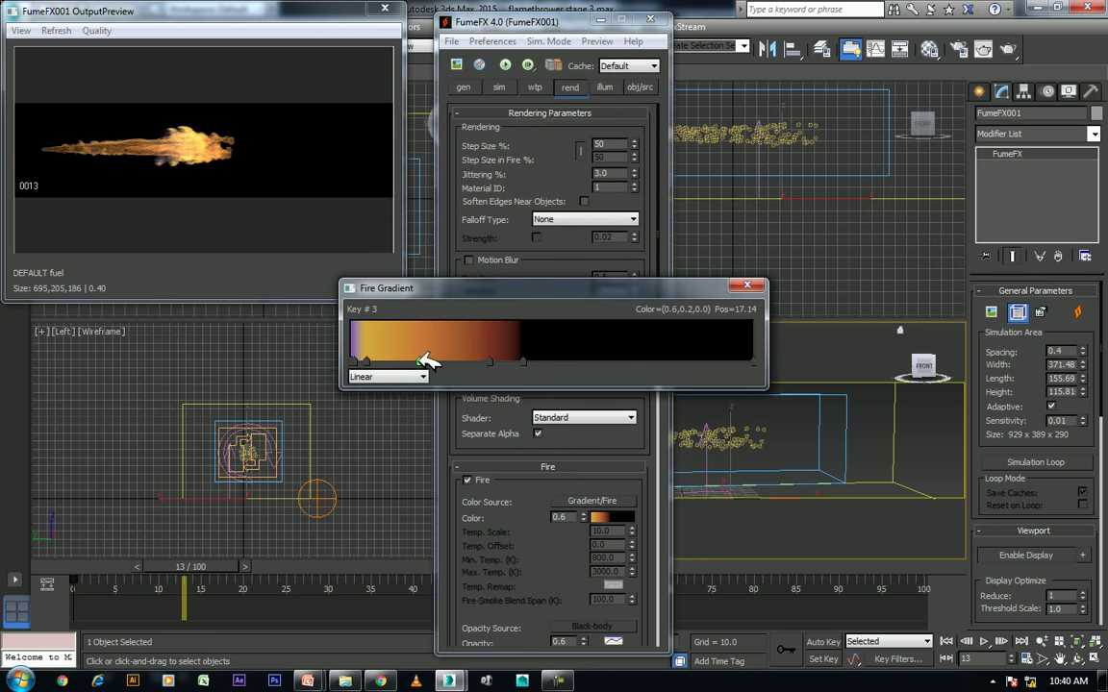
right_click(428, 360)
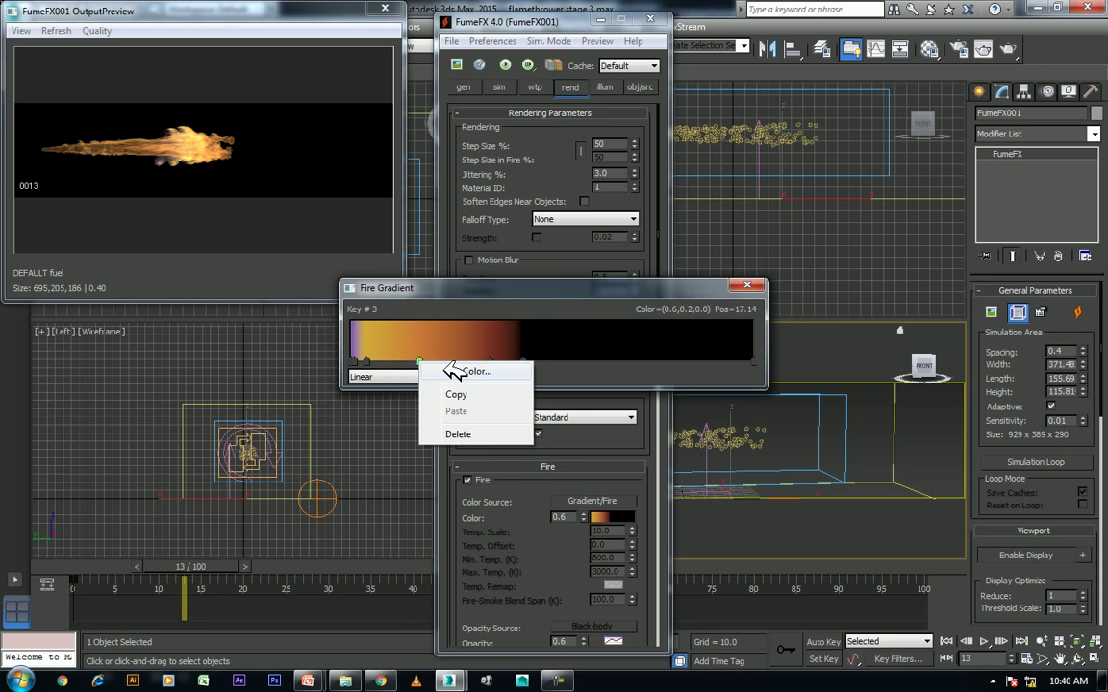
click(440, 370)
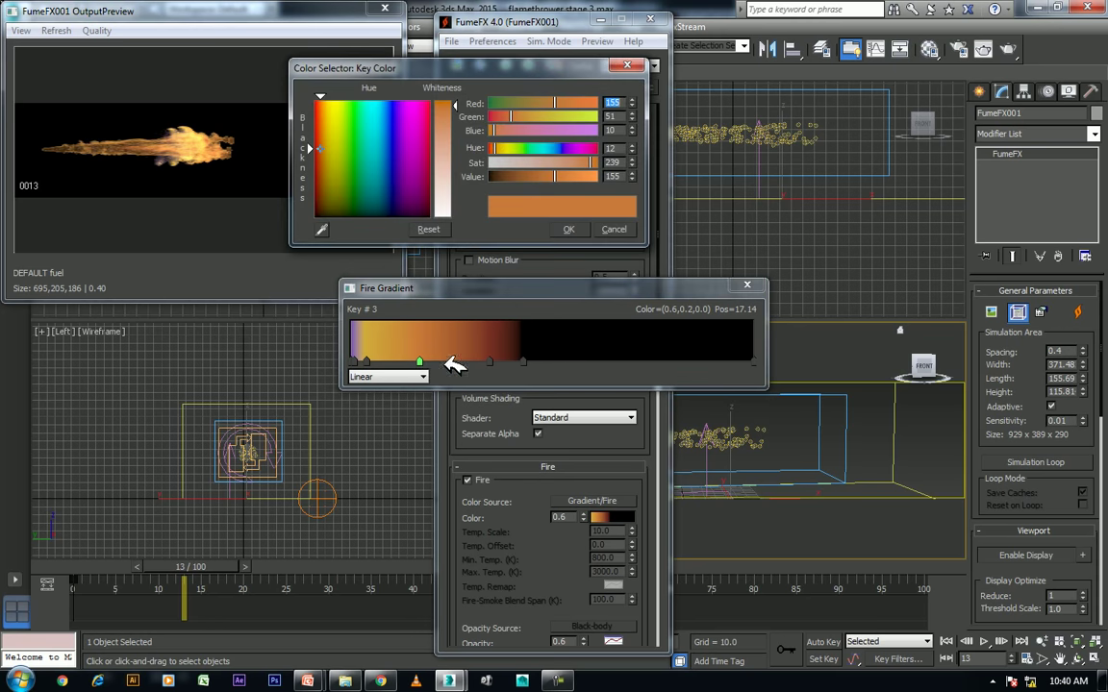
click(578, 229)
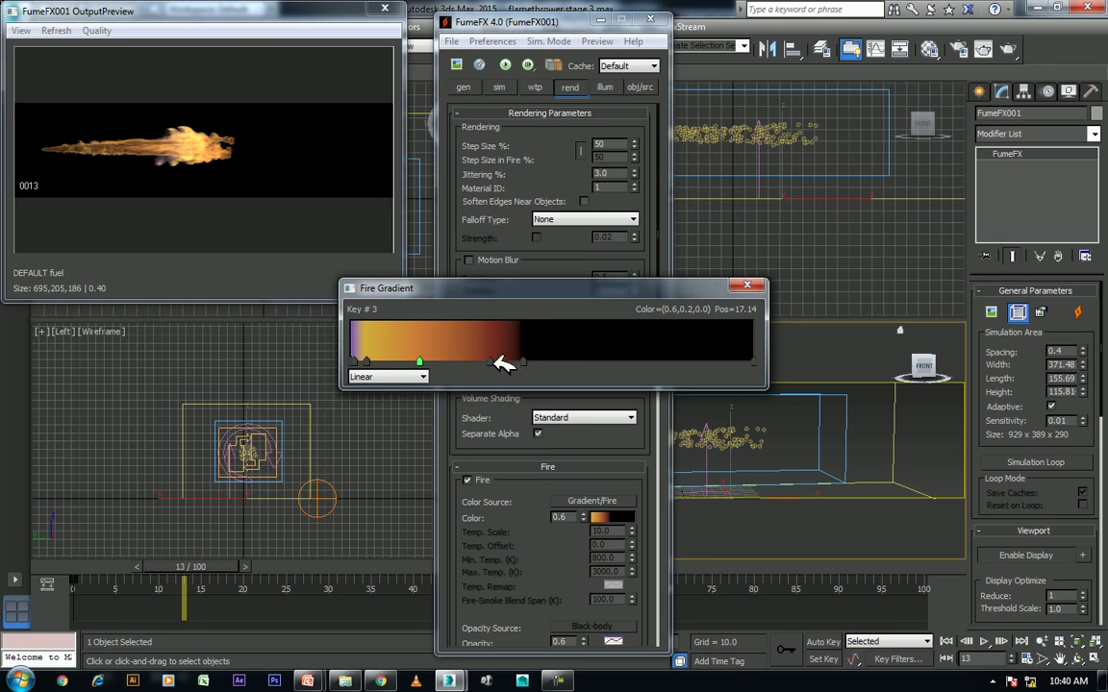
- Set the dark red key to RGB 52, 7, 4 and the last key to black
right_click(494, 363)
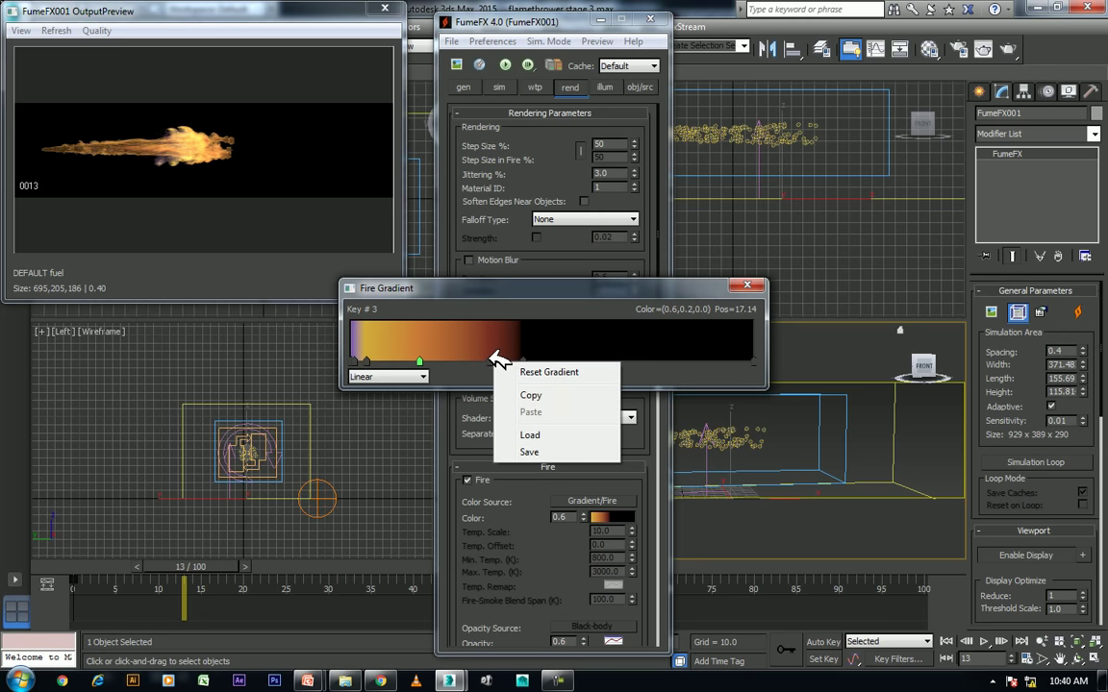
right_click(492, 361)
click(519, 368)
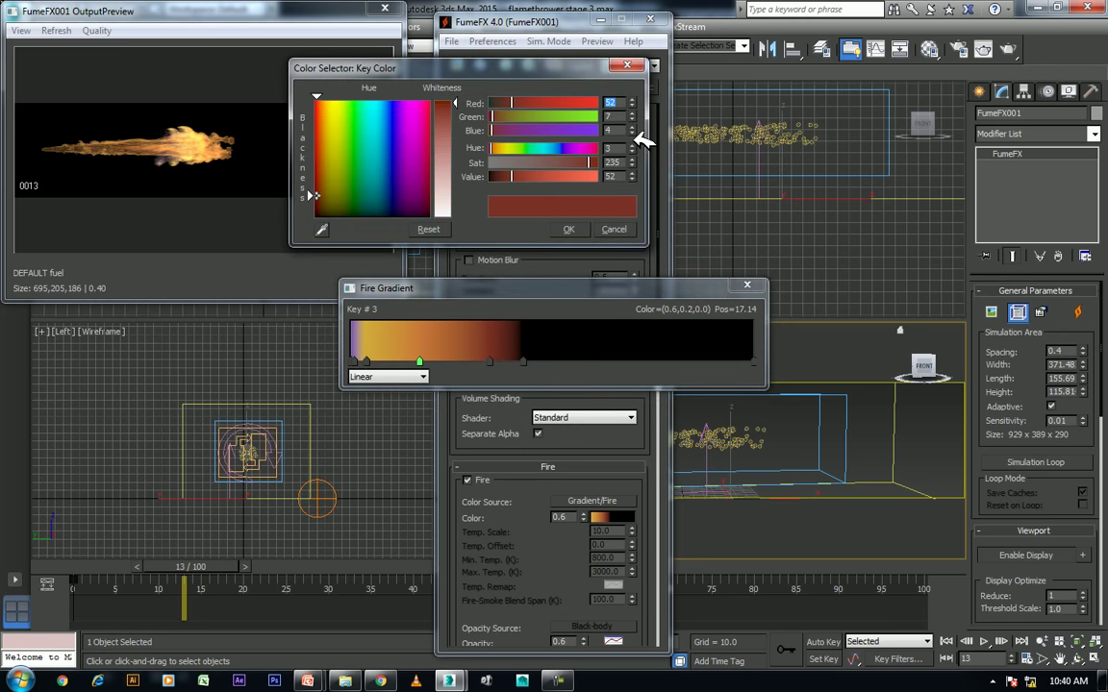
click(575, 230)
click(574, 230)
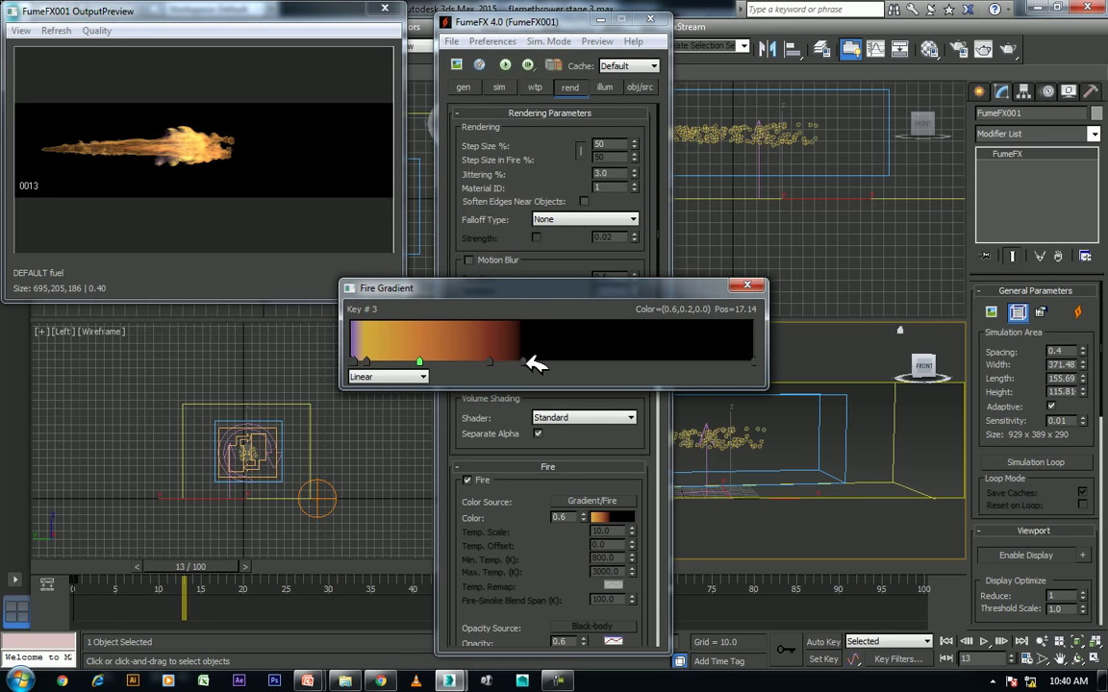
right_click(527, 363)
click(557, 373)
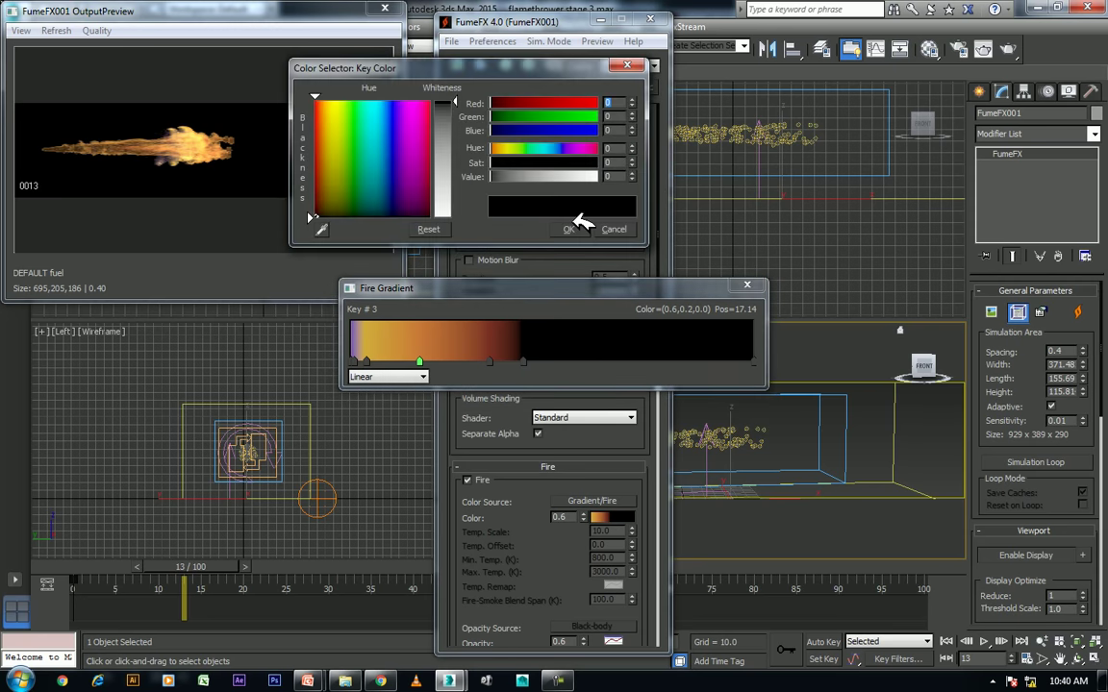
click(571, 225)
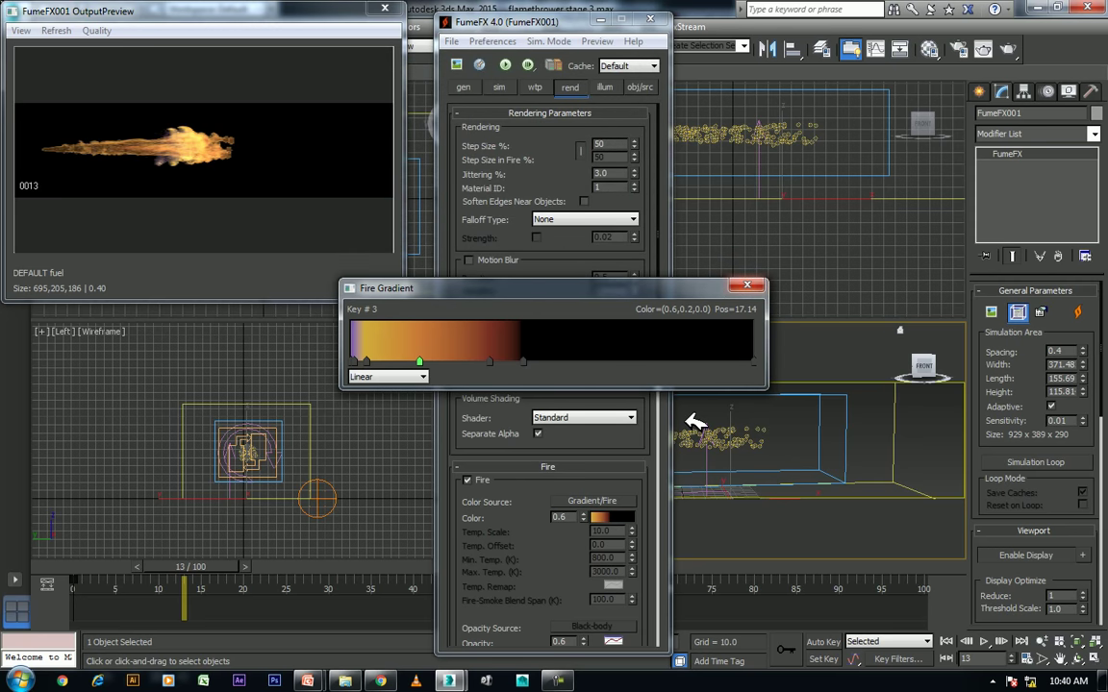
- Close the fire gradient and inspect the fire Opacity curve
key(Escape)
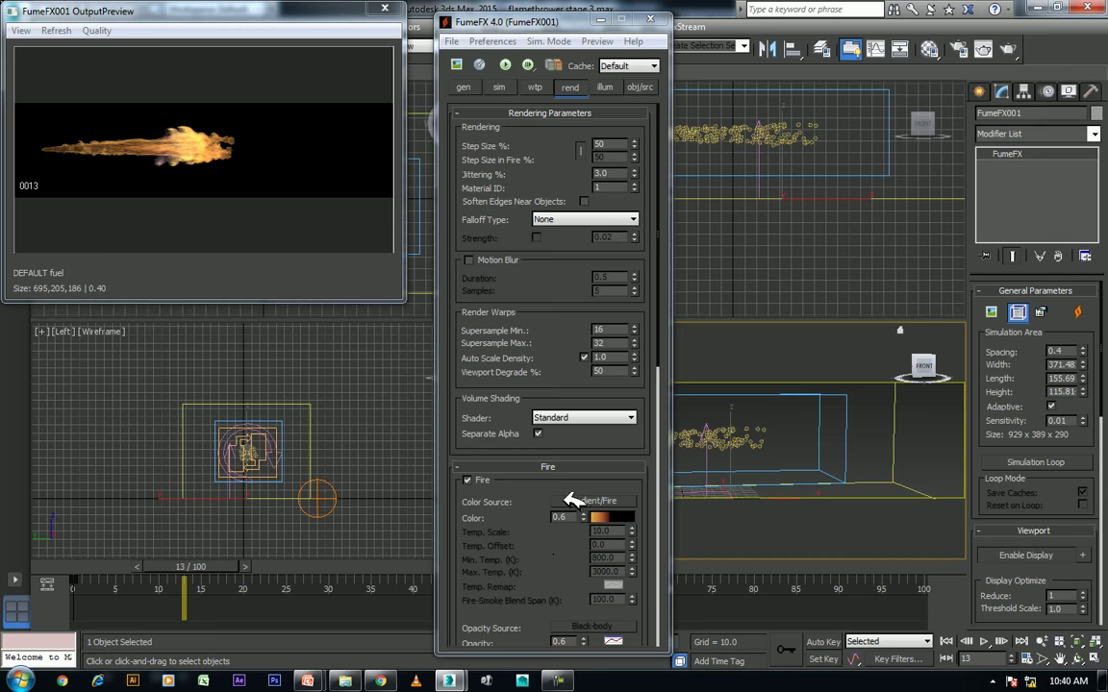
drag(564, 514, 549, 416)
scroll(612, 498, down, 2)
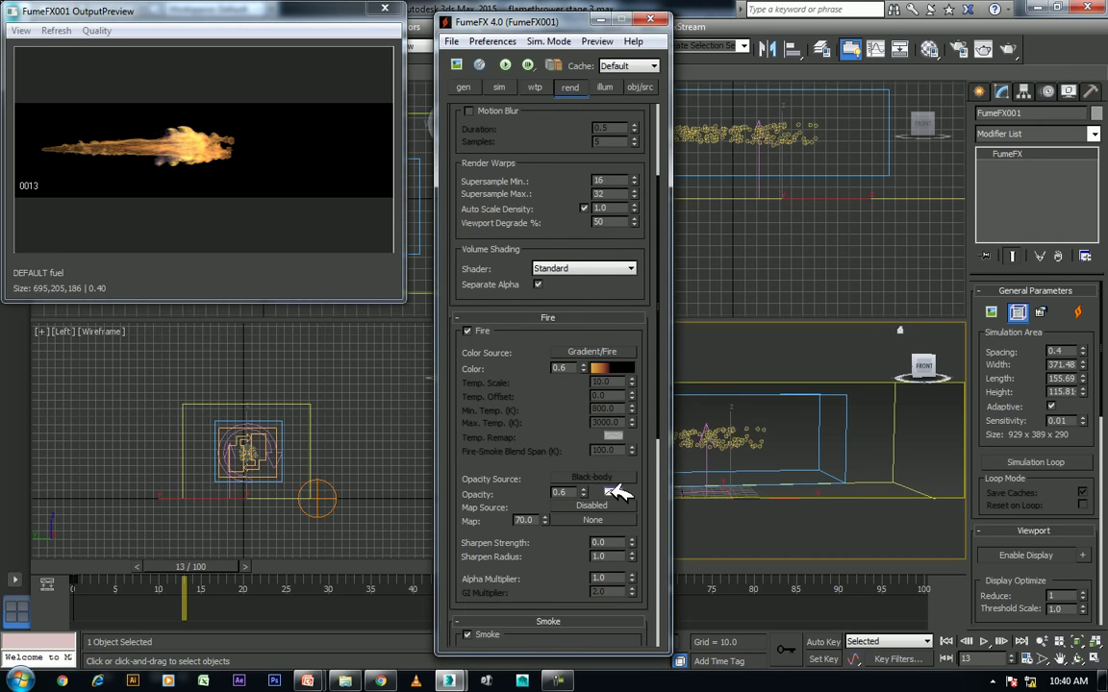
click(616, 493)
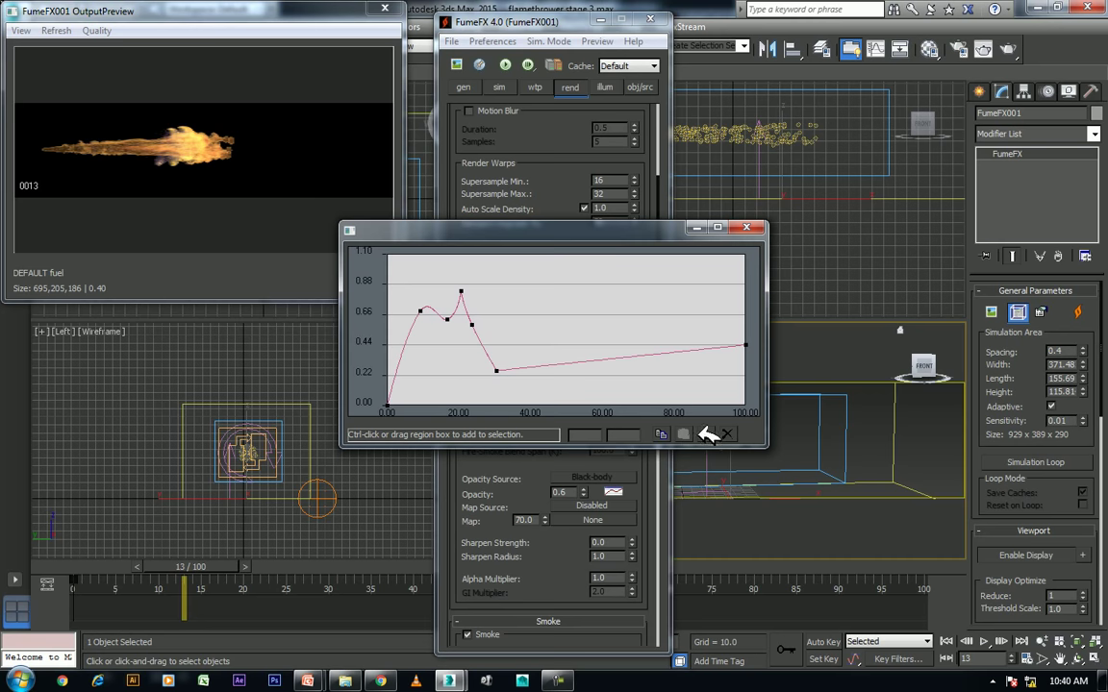
click(747, 228)
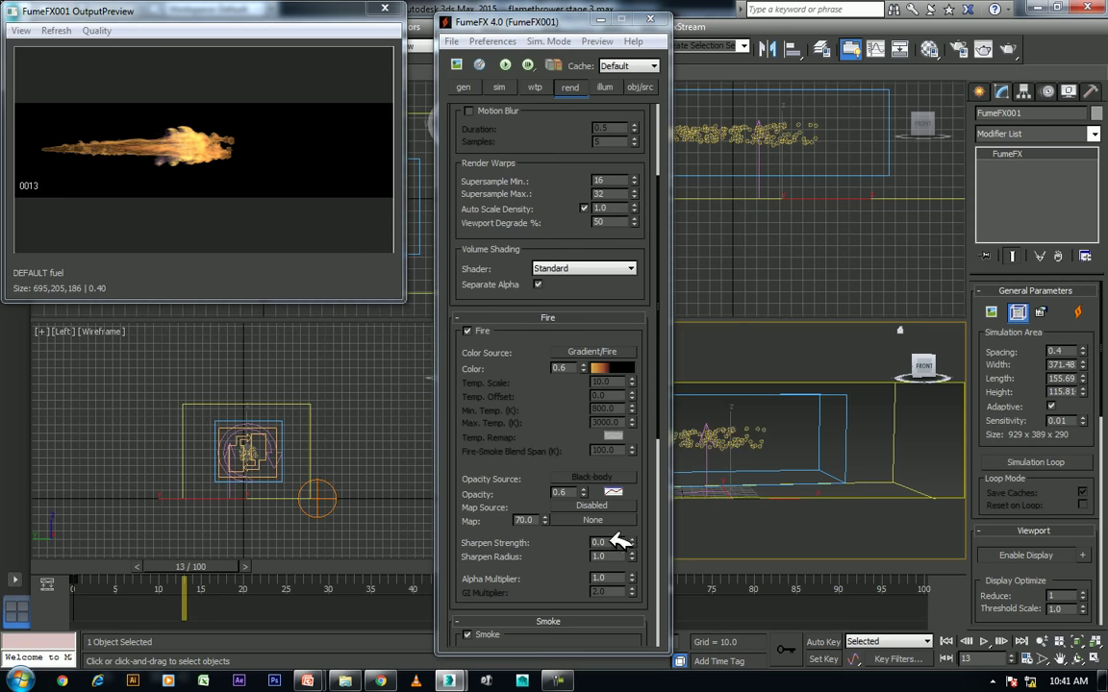
- Scroll the rend rollout, view illum, then show the obj/src page with FFX Particle Src001
scroll(585, 450, down, 4)
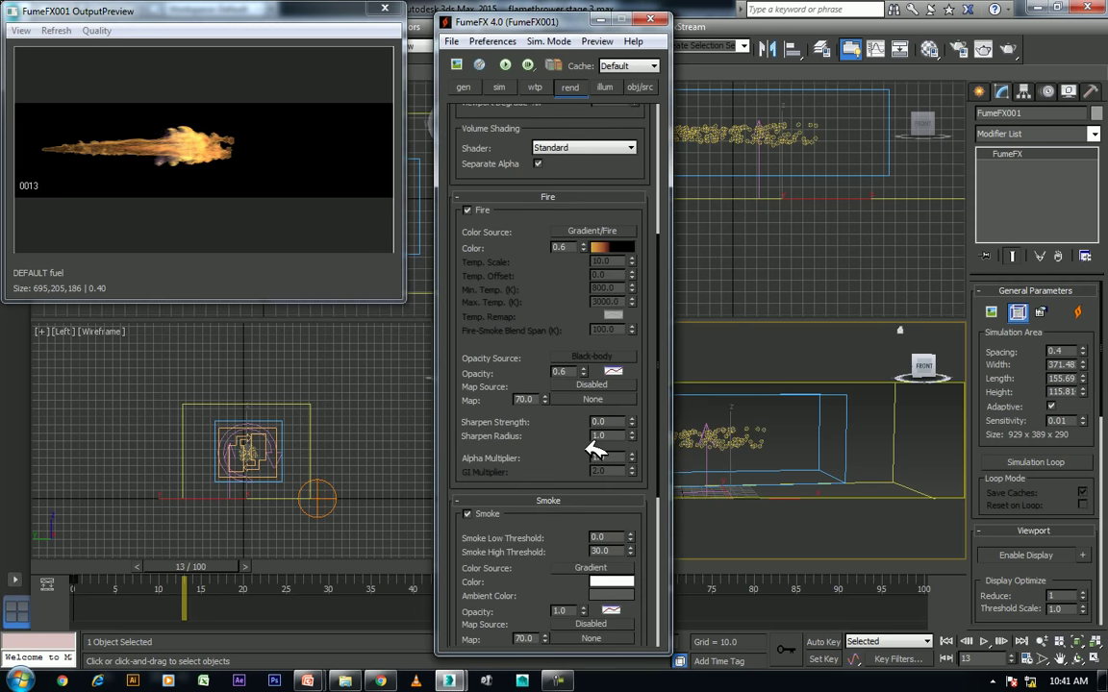
scroll(548, 476, down, 1)
scroll(606, 329, down, 5)
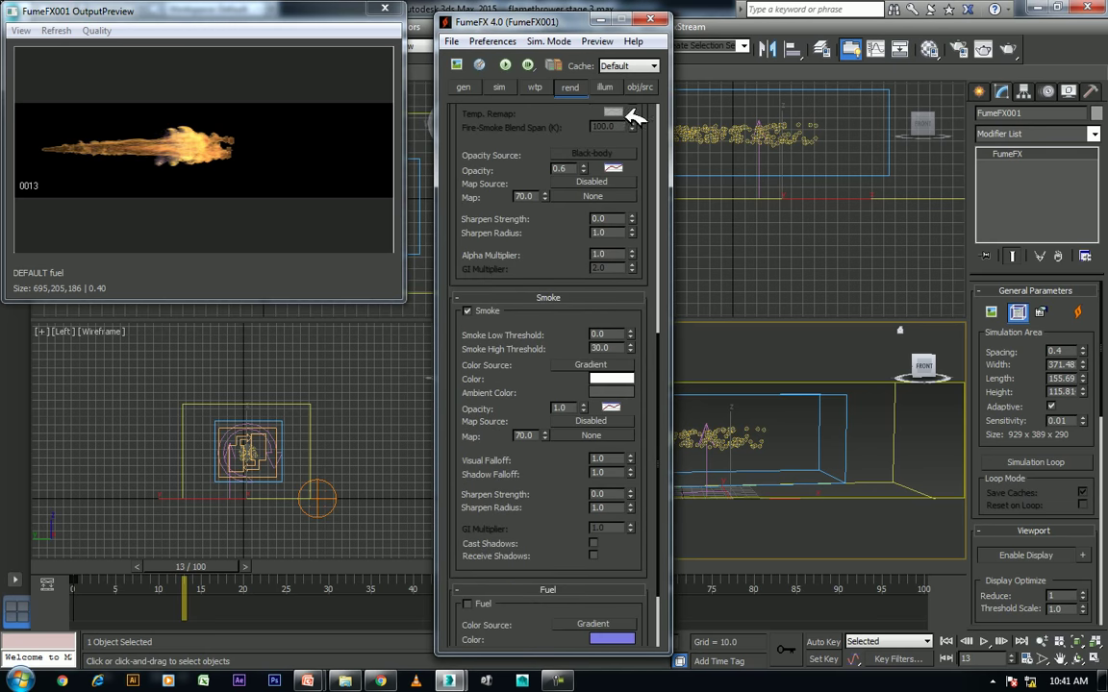
click(604, 87)
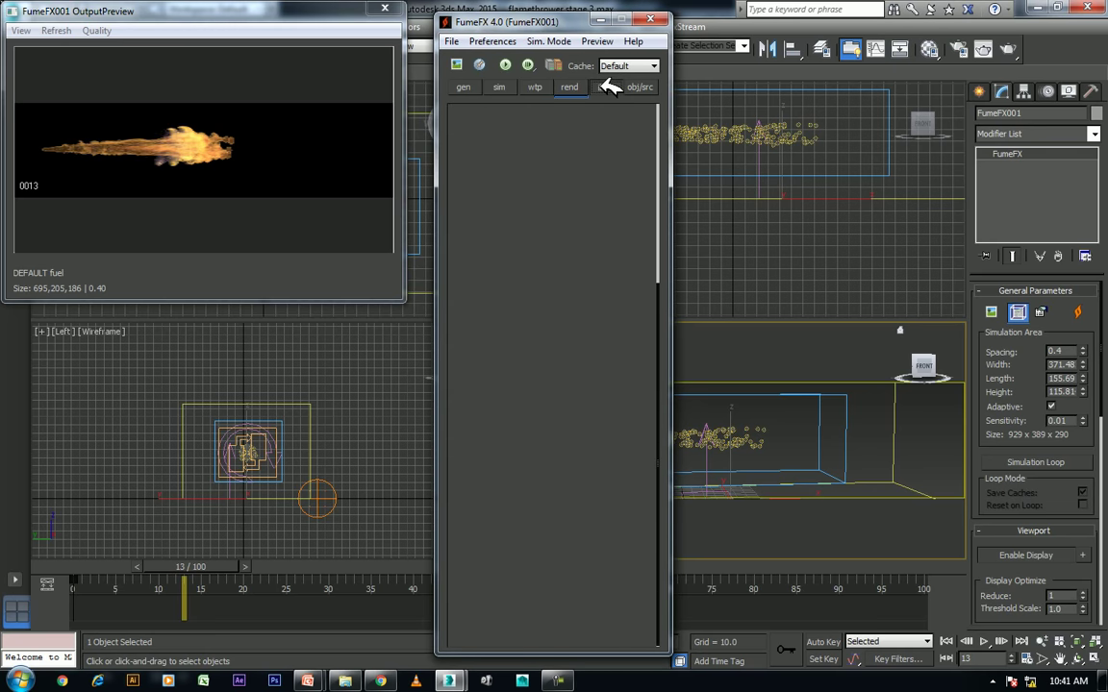
click(639, 87)
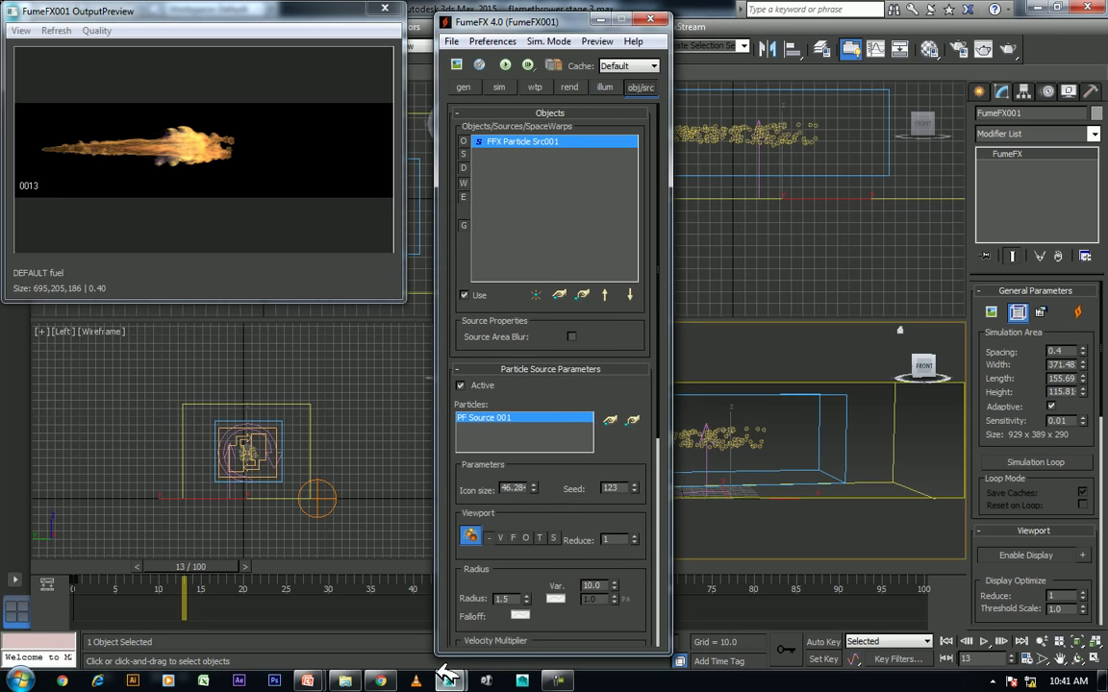
- Minimize FumeFX and open the RAM Player from the Rendering menu
click(603, 19)
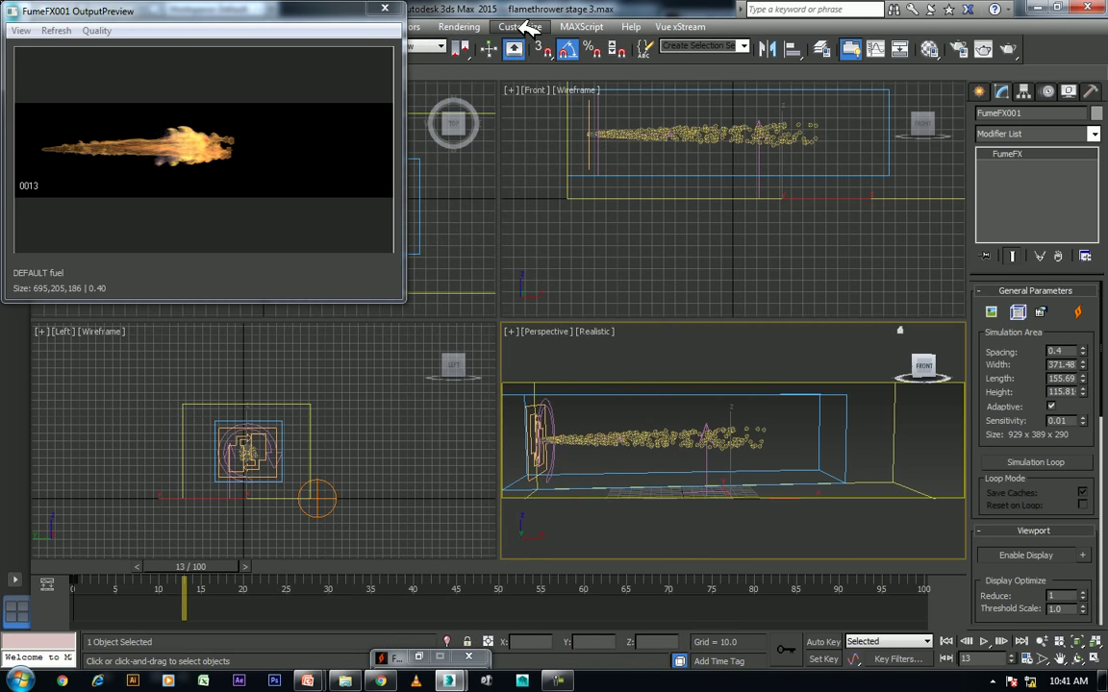
click(523, 23)
mouse_move(459, 26)
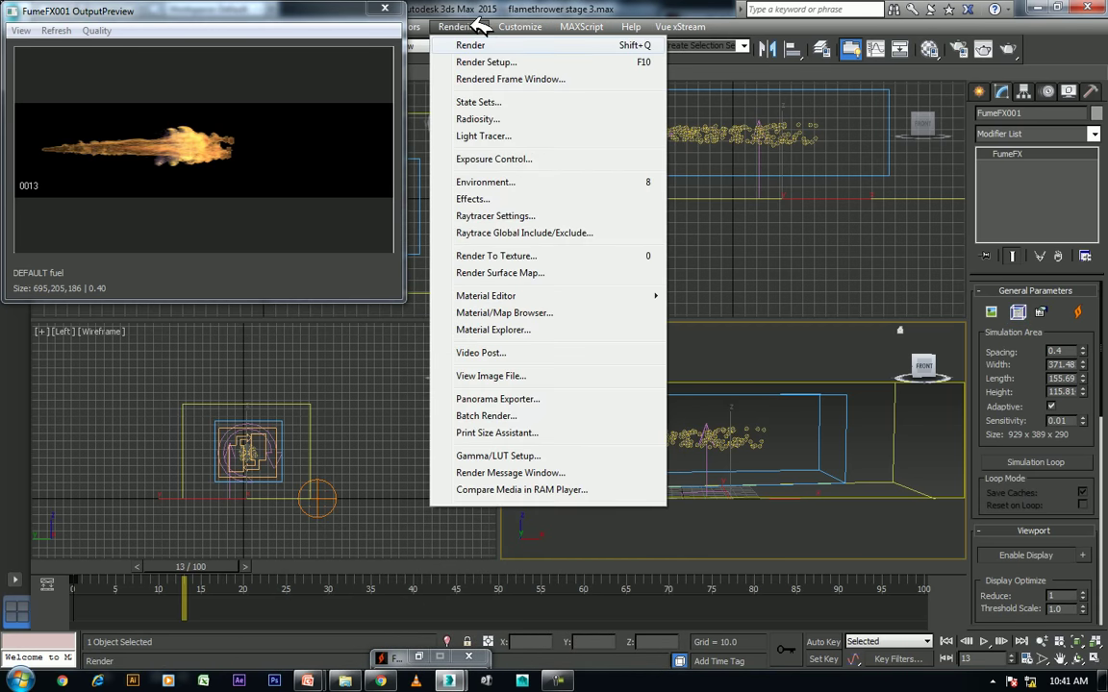
click(502, 487)
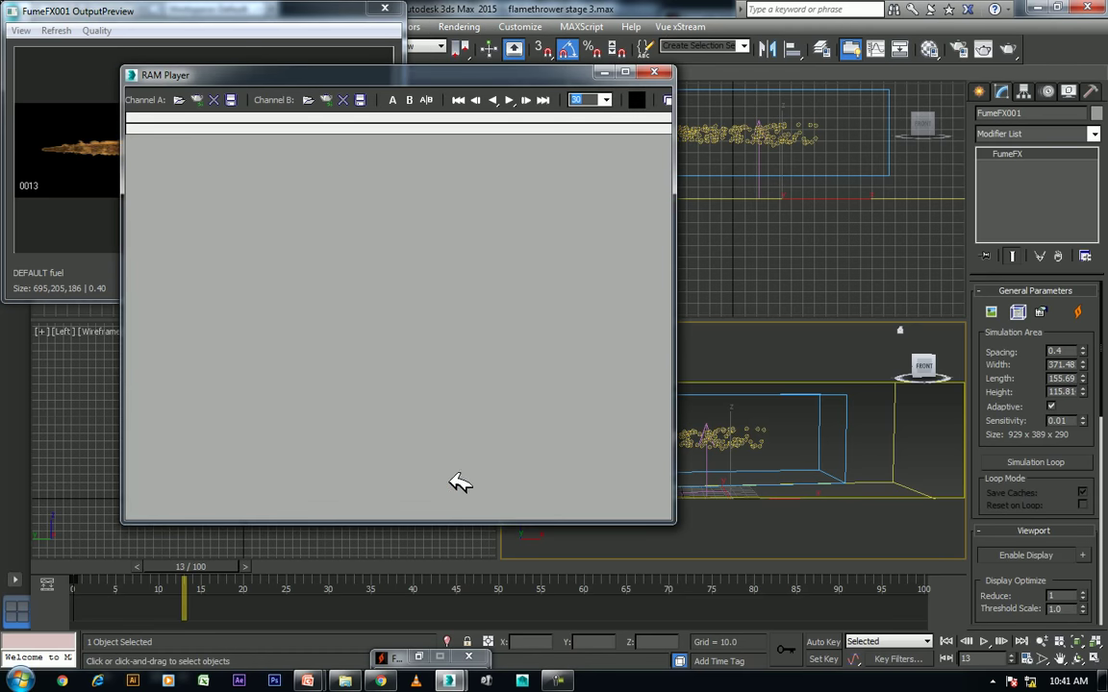
- Load FLAMETHROWER0000.tga as a 101-frame sequence into Channel A and play it back
click(183, 100)
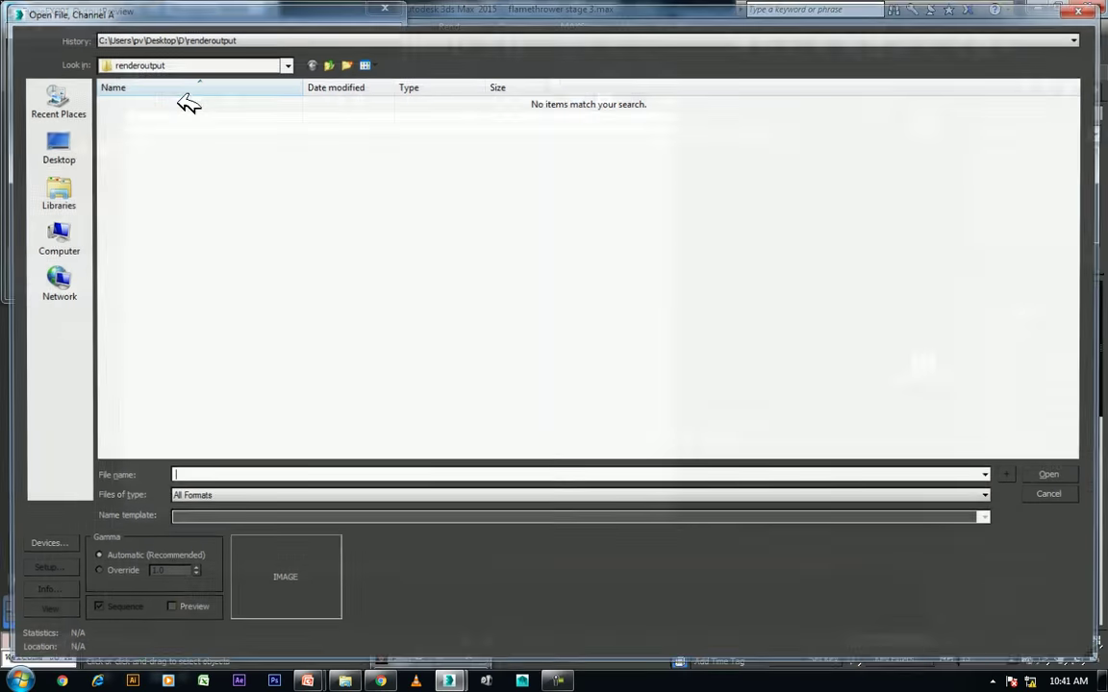
text(D:\Shavikant\fumefx\fumefx basic classes\class 6 flamethrower\flamethrower\FLAMETHROWER)
key(Return)
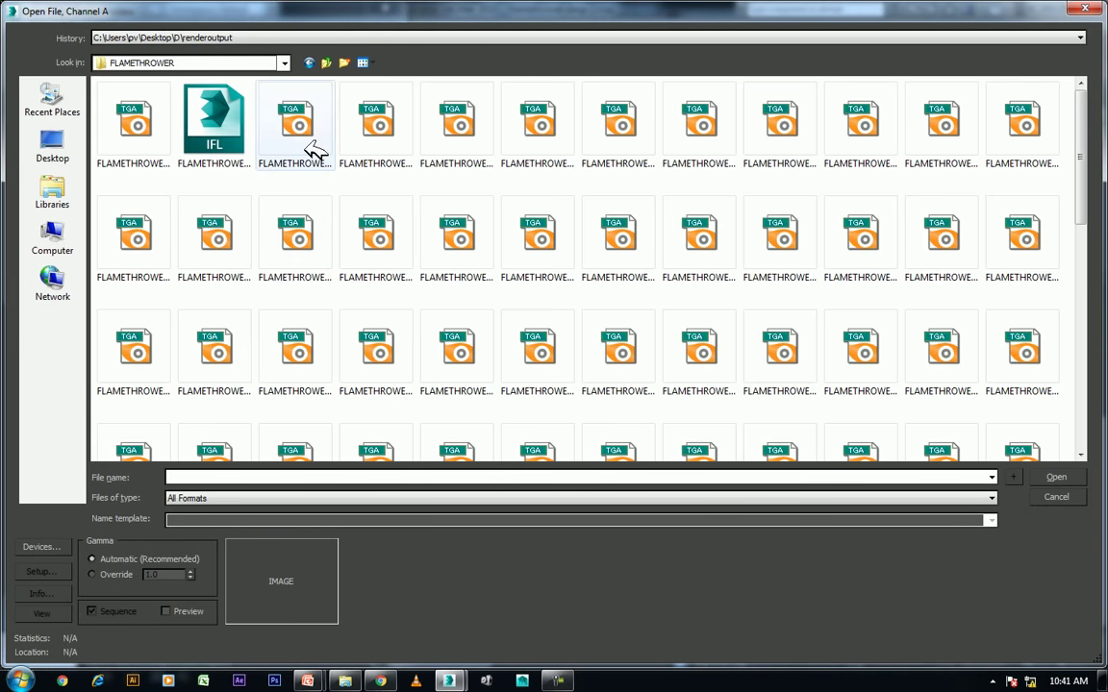
double_click(302, 133)
click(496, 397)
click(614, 397)
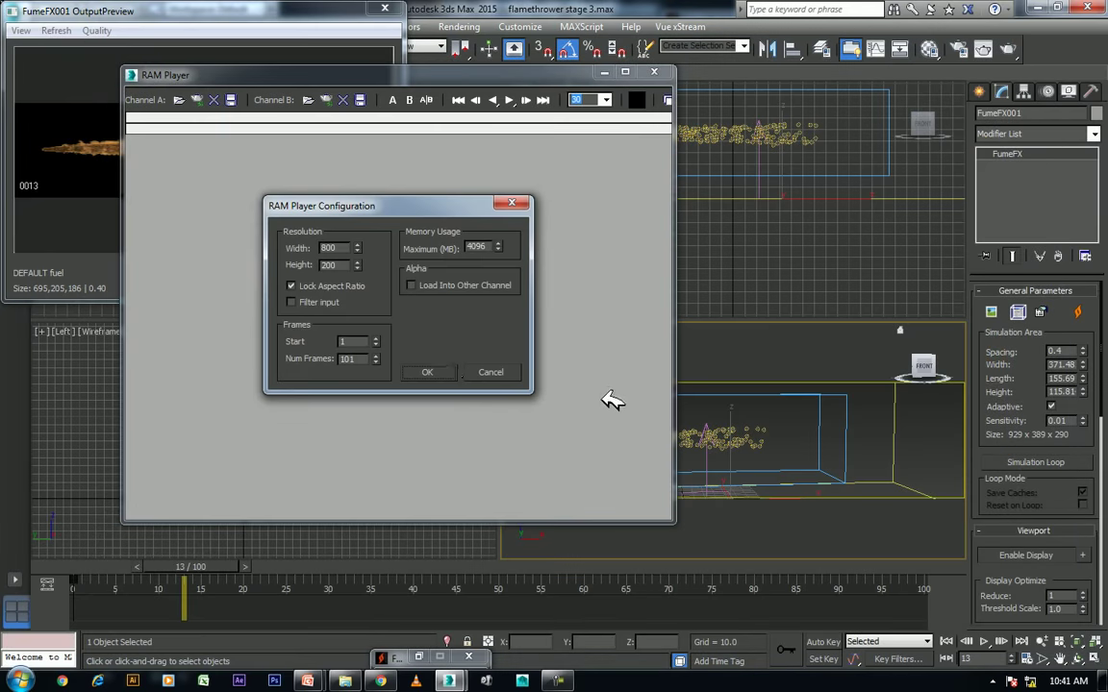
click(438, 372)
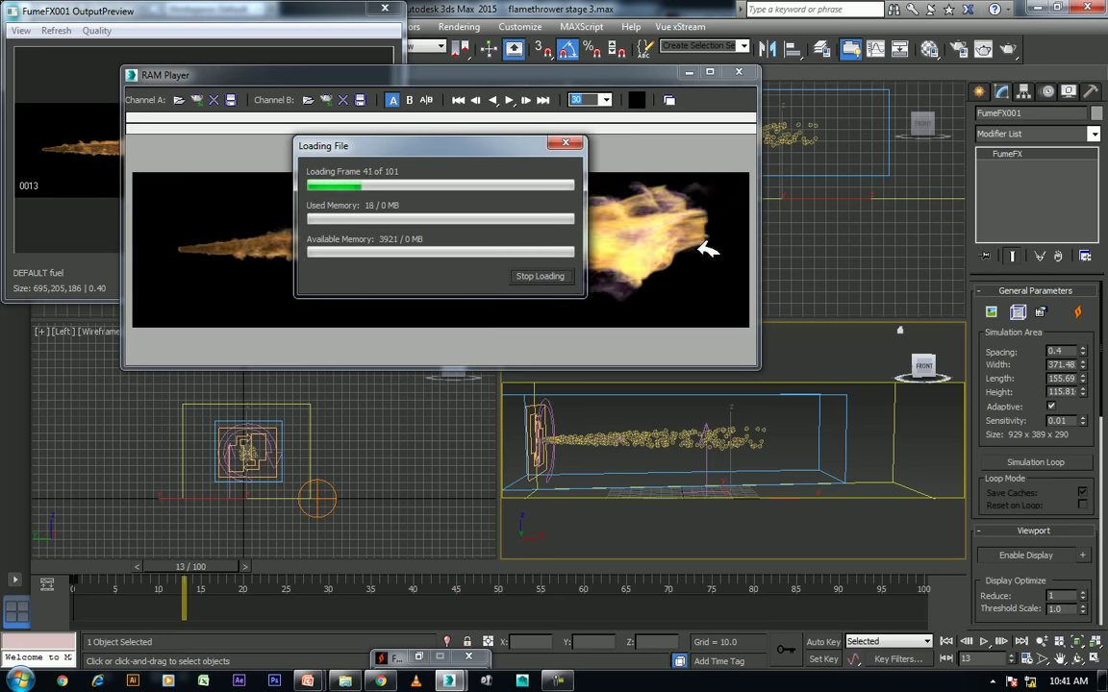
drag(477, 144, 676, 378)
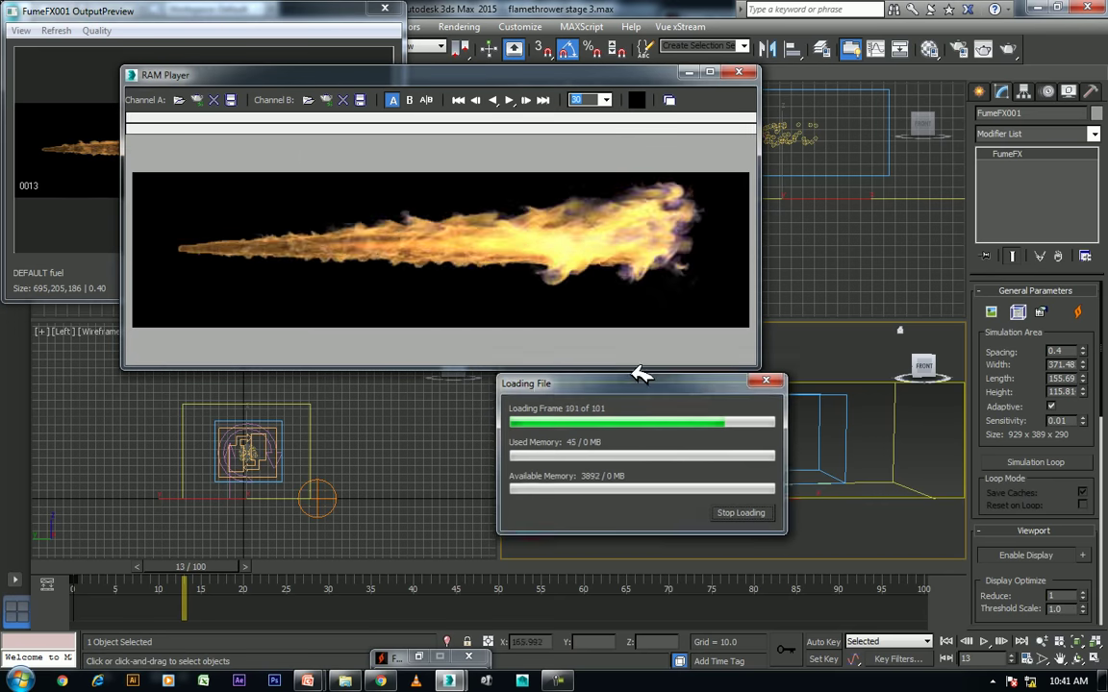
click(511, 100)
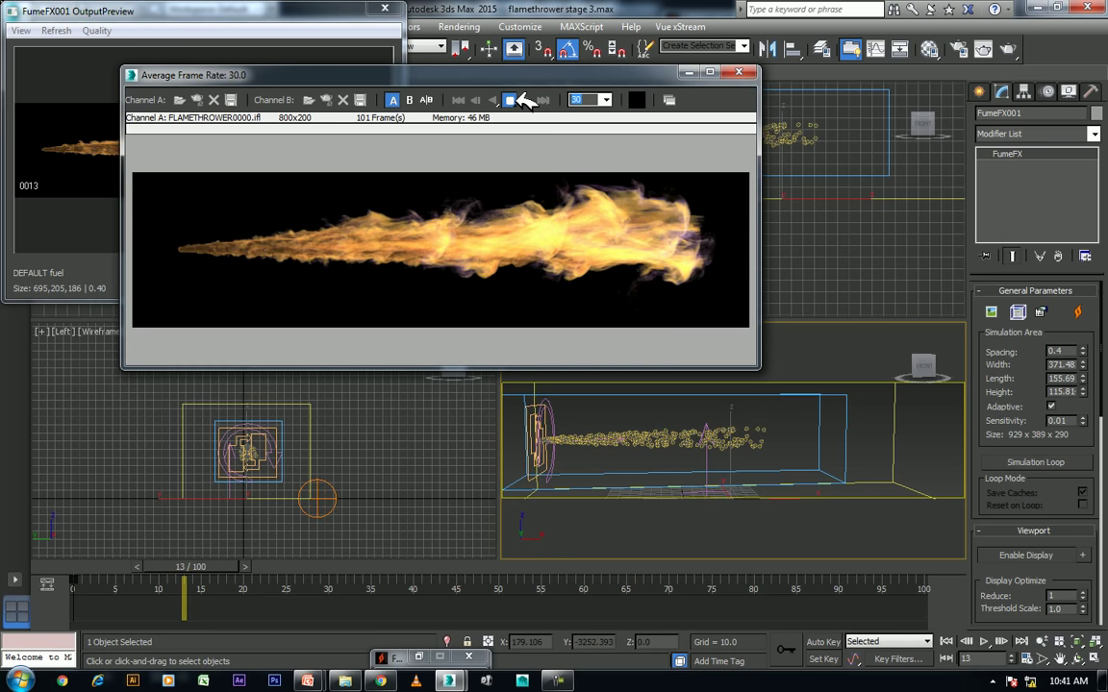
- Close the RAM Player window to get back to the flamethrower stage 3 viewports
click(563, 681)
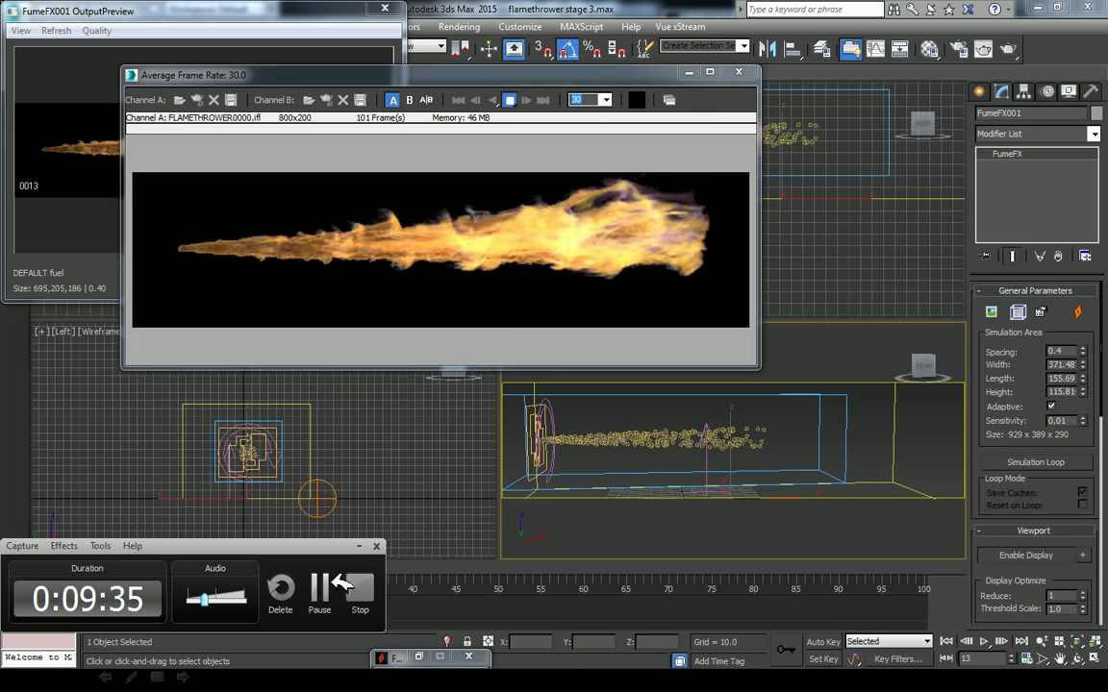
click(341, 587)
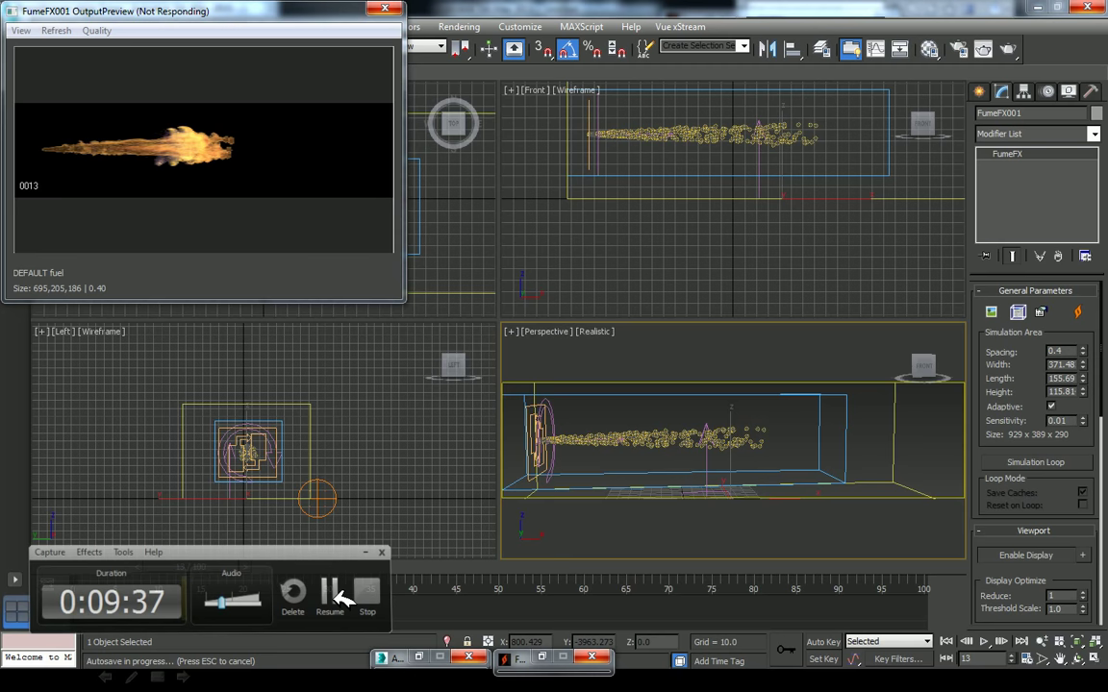
click(331, 593)
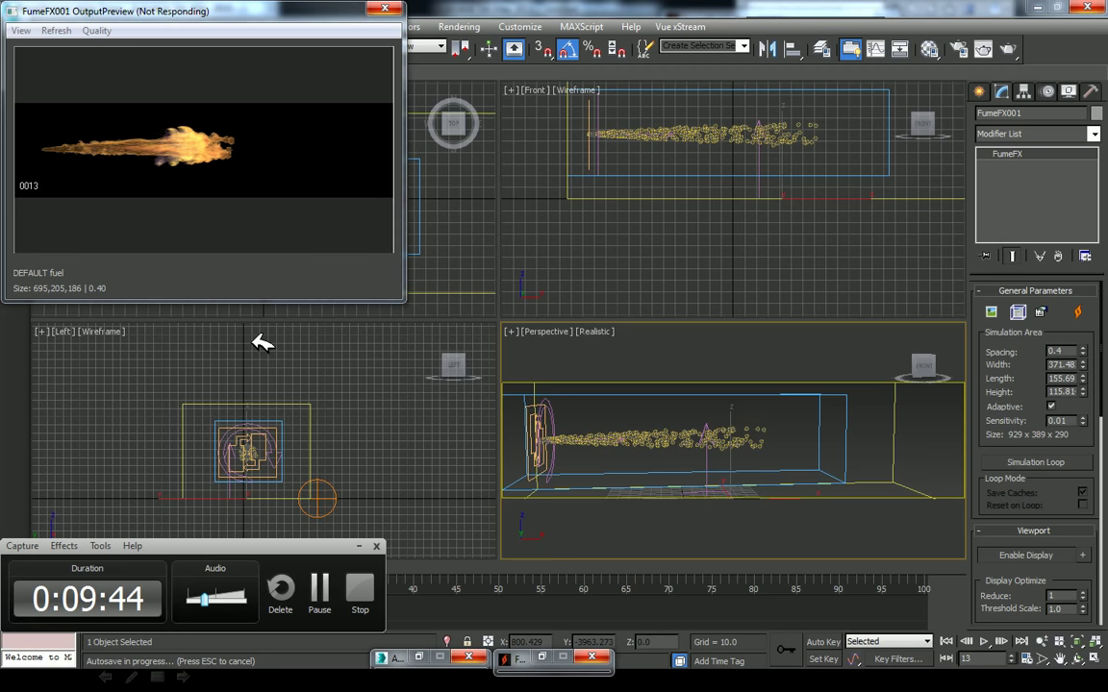
- Turn the Left viewport into a maximized perspective view orbited around the flamethrower setup
key(p)
mouse_move(364, 425)
alt+middle_down()
mouse_move(371, 458)
mouse_move(424, 460)
alt+middle_up()
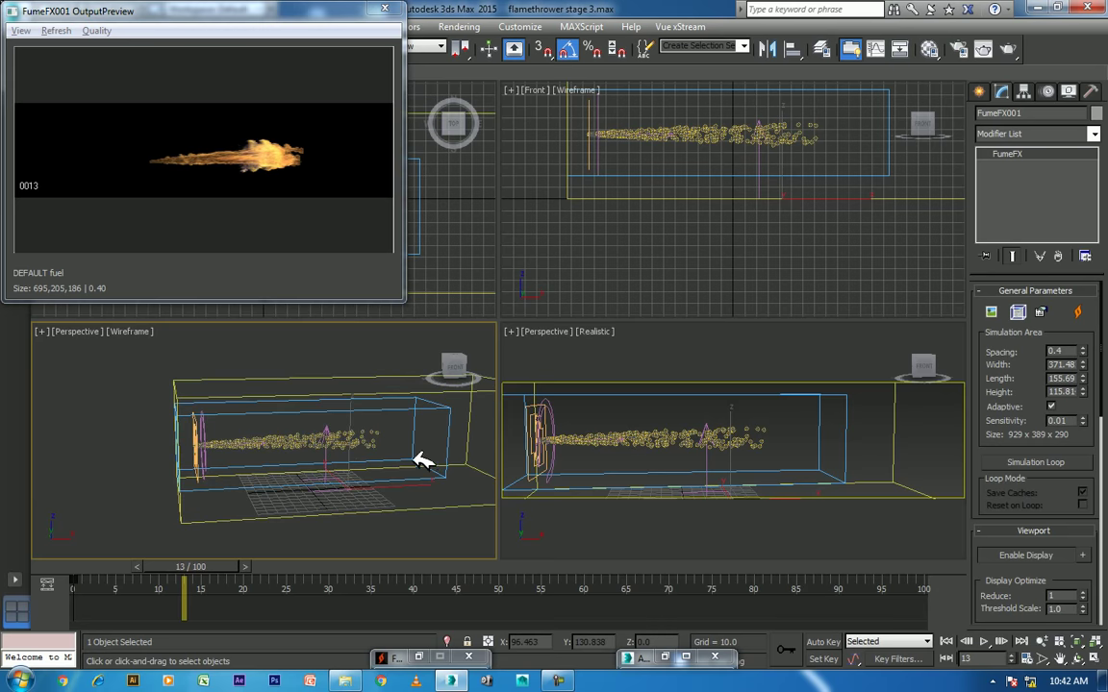
key(alt+w)
alt+middle_drag(605, 489, 645, 458)
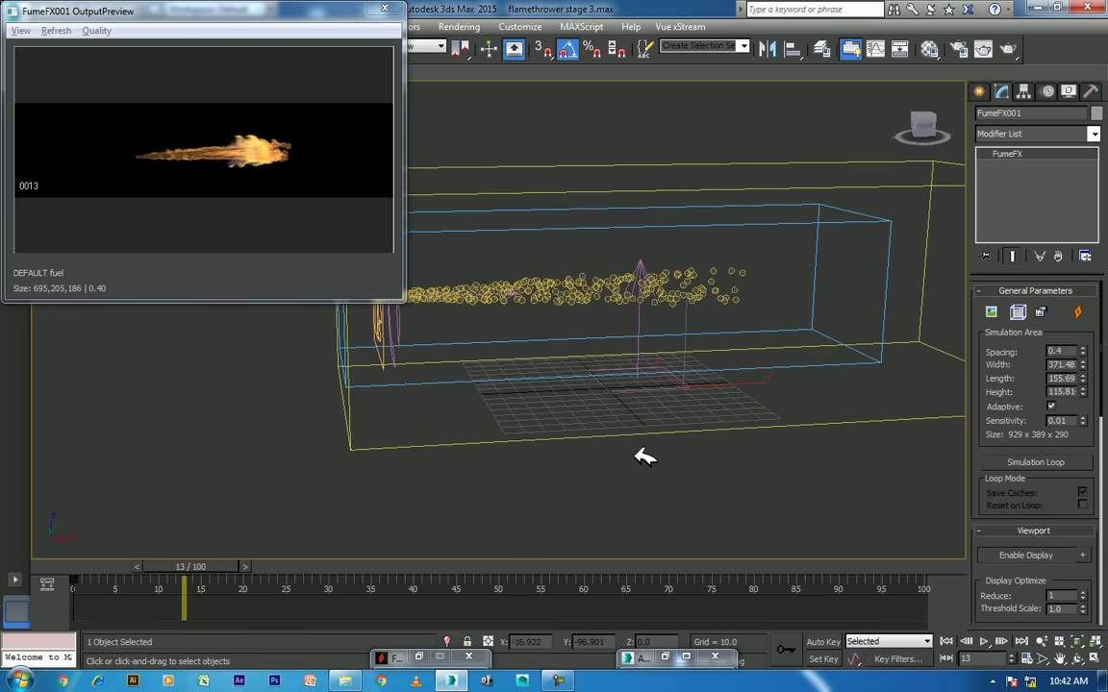
right_click(642, 419)
click(667, 459)
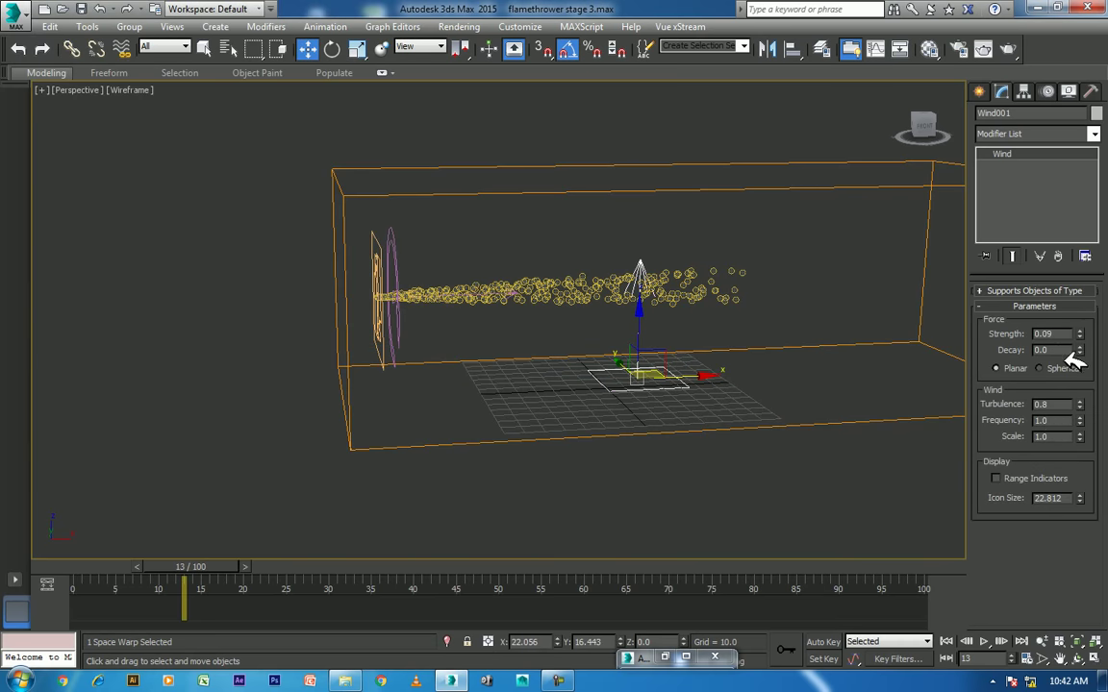
- Inspect Vortex001's settings (damping 5.5), then select FumeFX001 and show its output preview
click(396, 322)
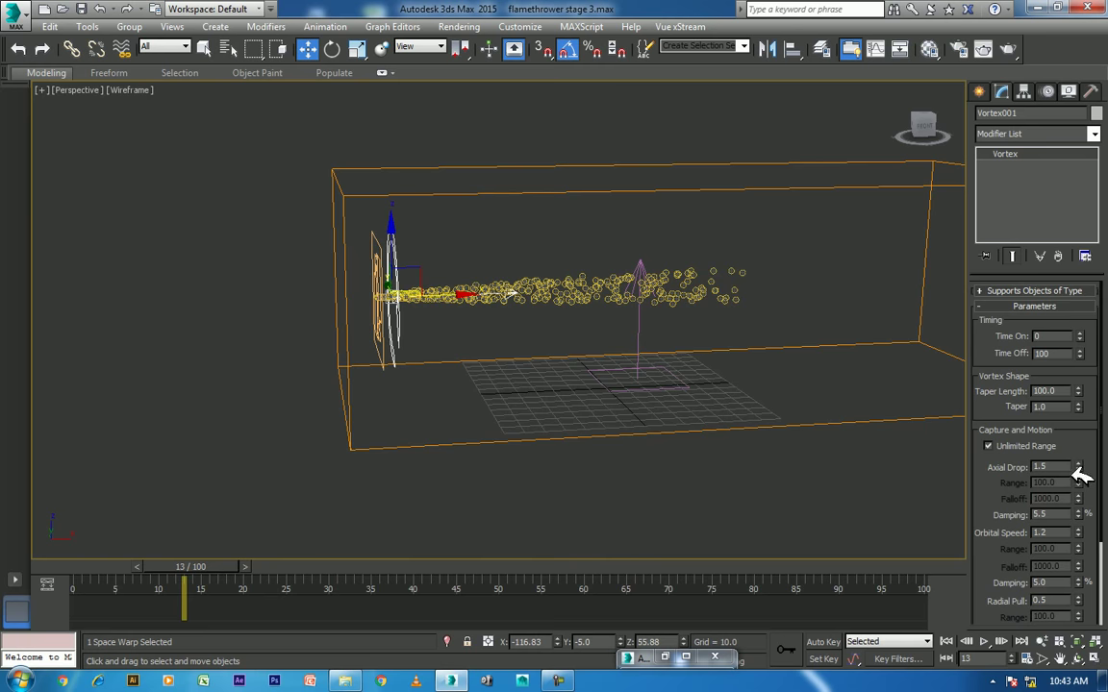
scroll(1017, 423, down, 3)
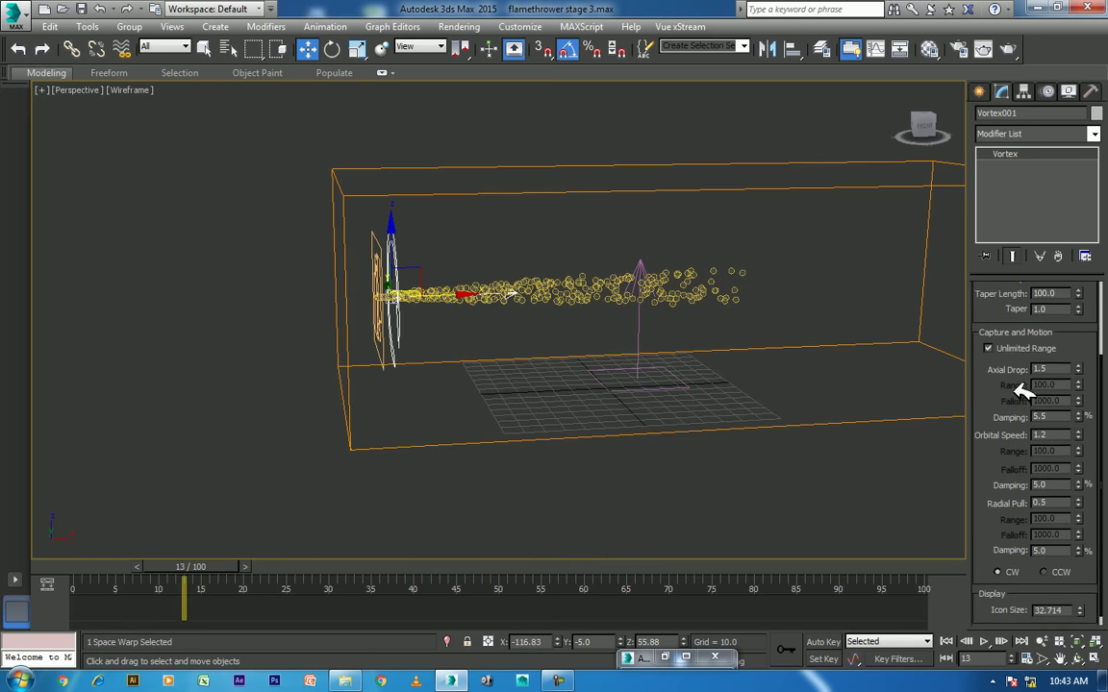
scroll(1018, 420, up, 3)
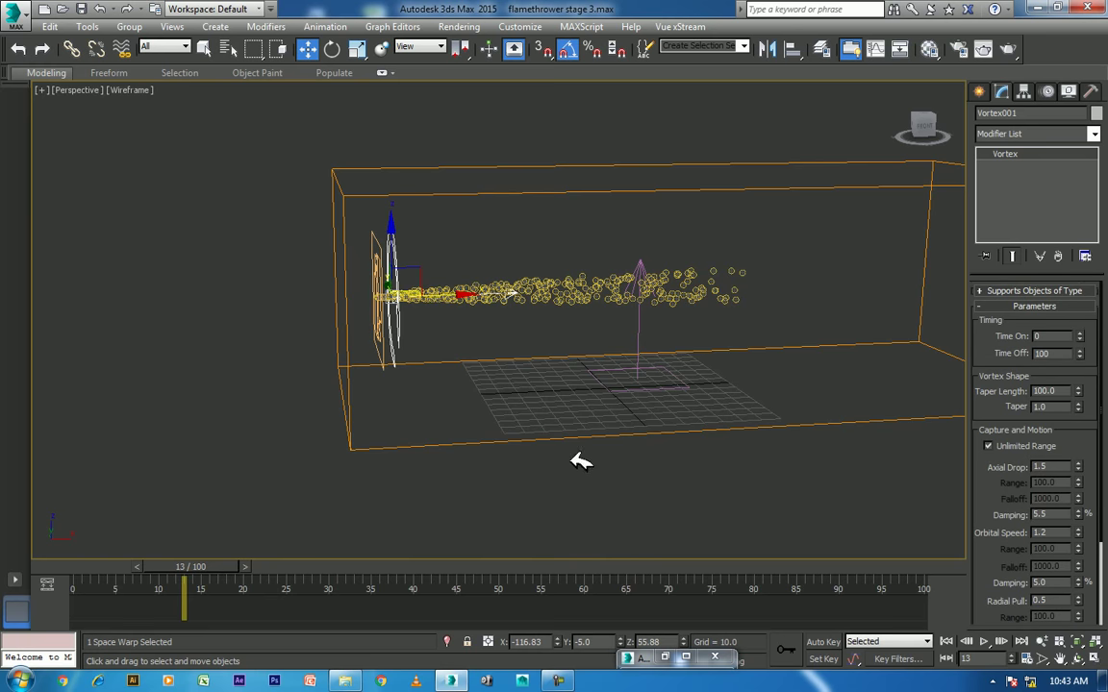
click(433, 445)
click(1018, 311)
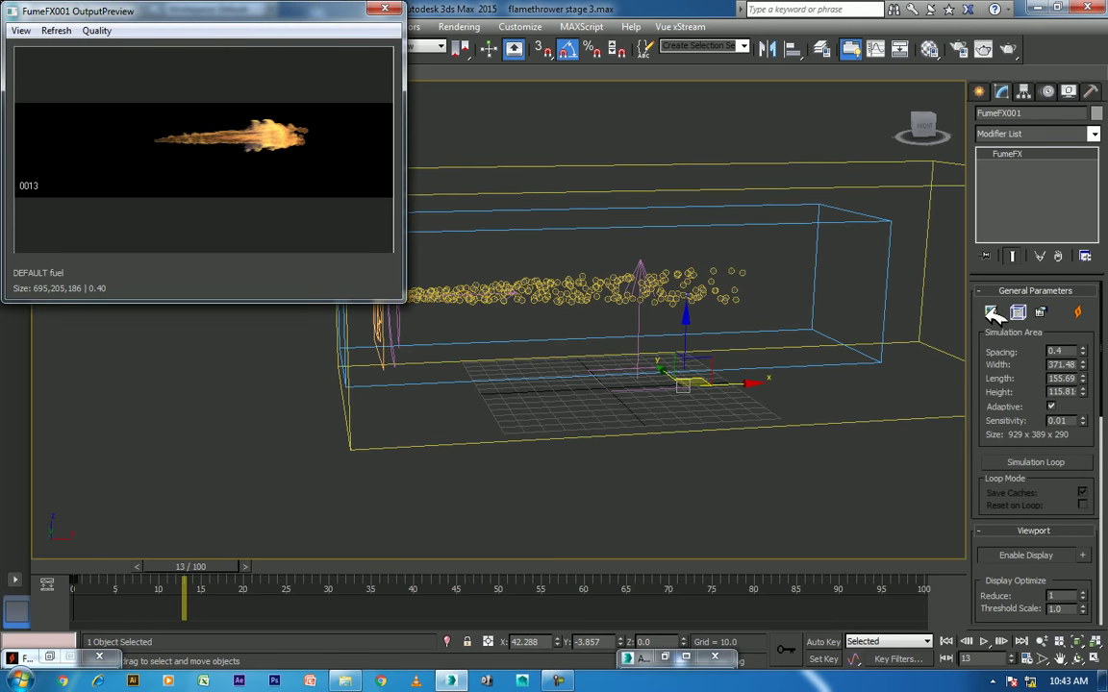